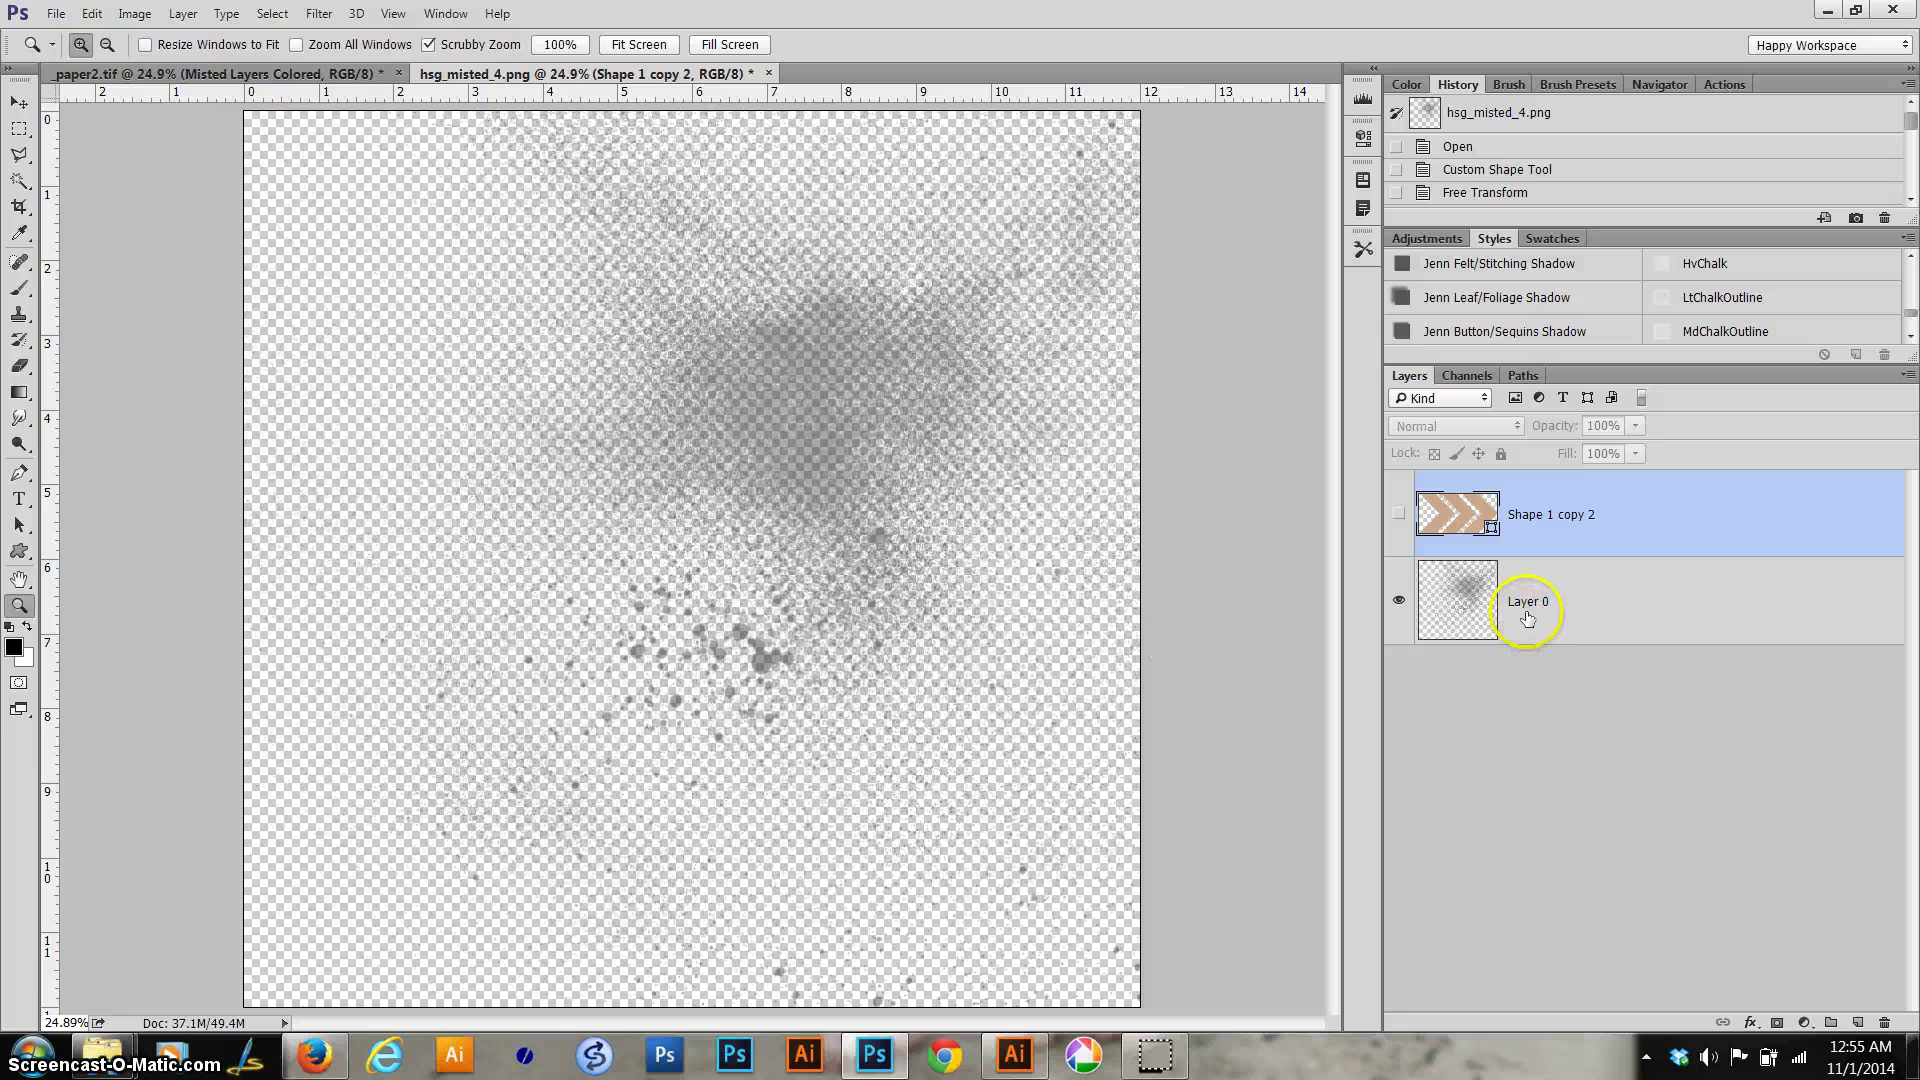
Step: Switch to the _paper2.tif document and look through its layer stack
{"action": "left_click", "coordinate": [200, 78]}
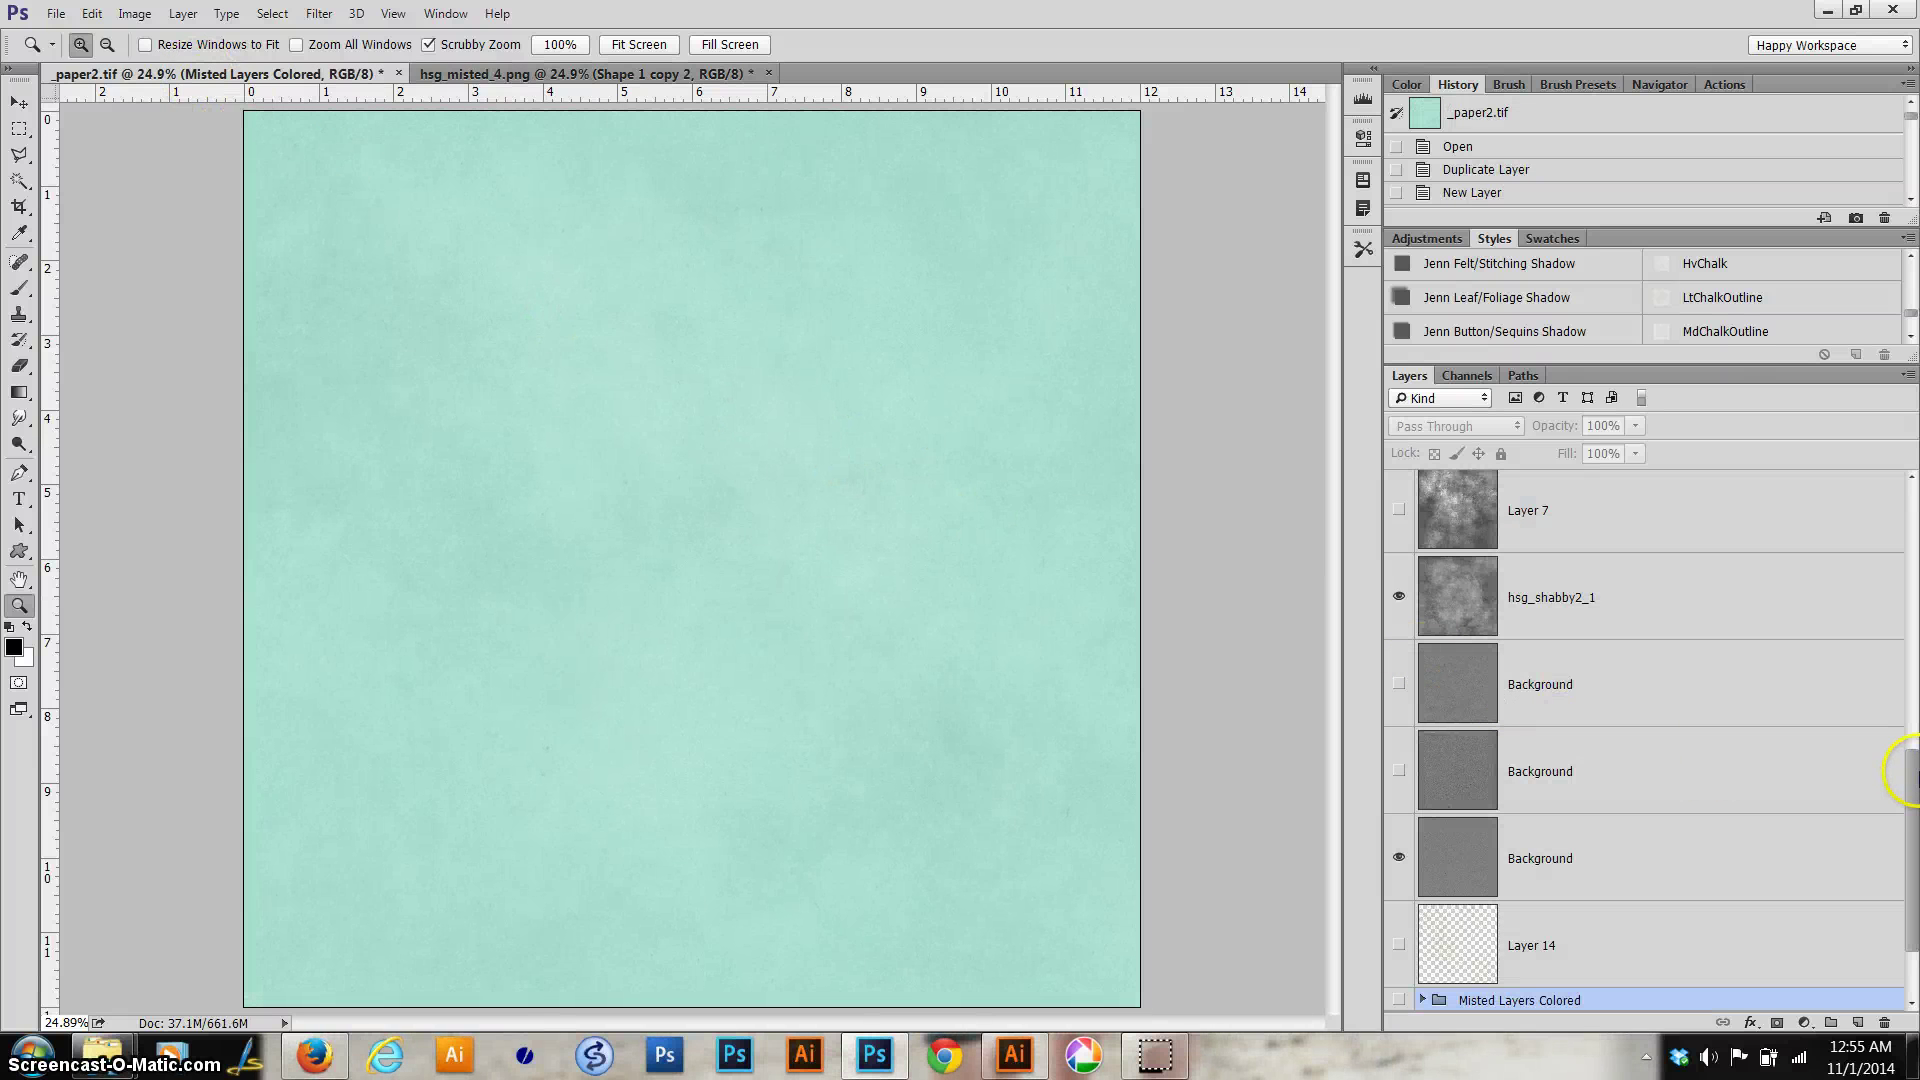
{"action": "scroll", "coordinate": [1908, 782], "scroll_direction": "down", "scroll_amount": 2}
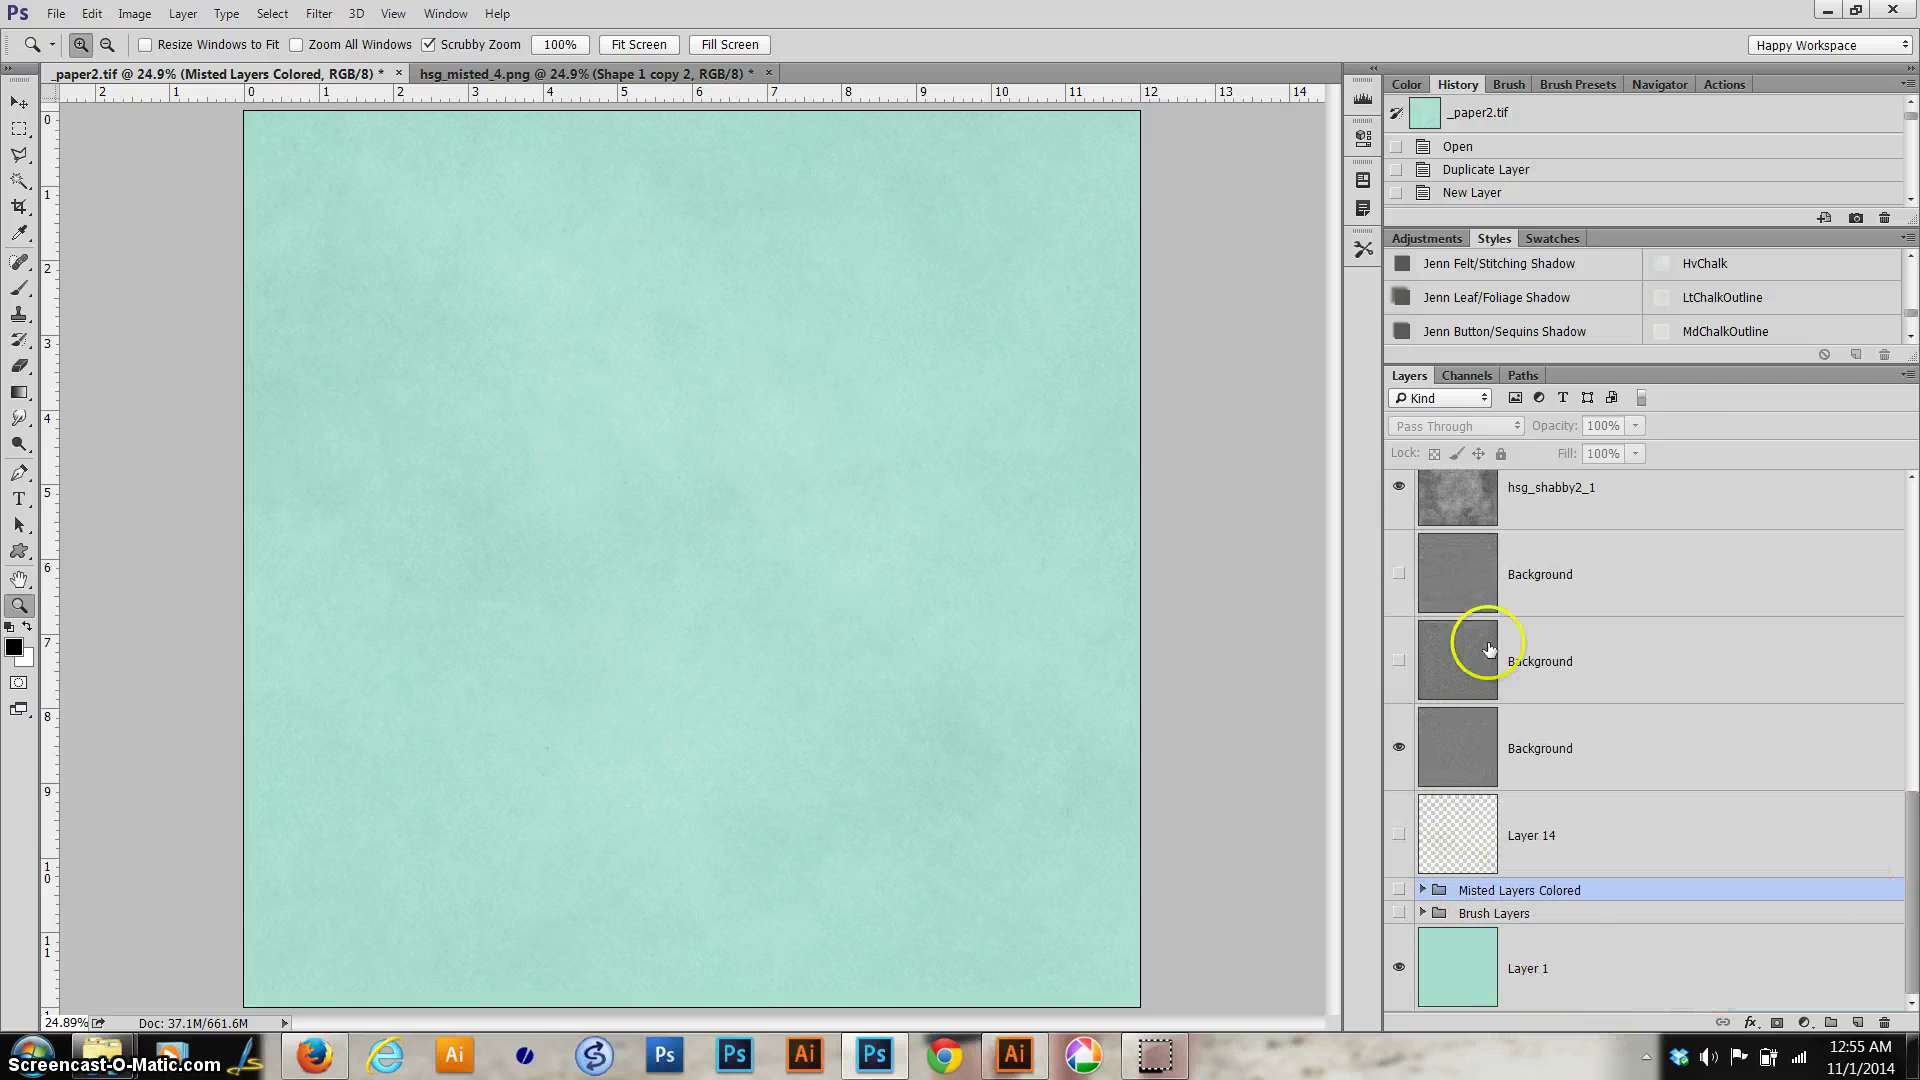
{"action": "scroll", "coordinate": [1523, 598], "scroll_direction": "up", "scroll_amount": 5}
{"action": "scroll", "coordinate": [1539, 603], "scroll_direction": "up", "scroll_amount": 2}
{"action": "scroll", "coordinate": [1560, 640], "scroll_direction": "down", "scroll_amount": 9}
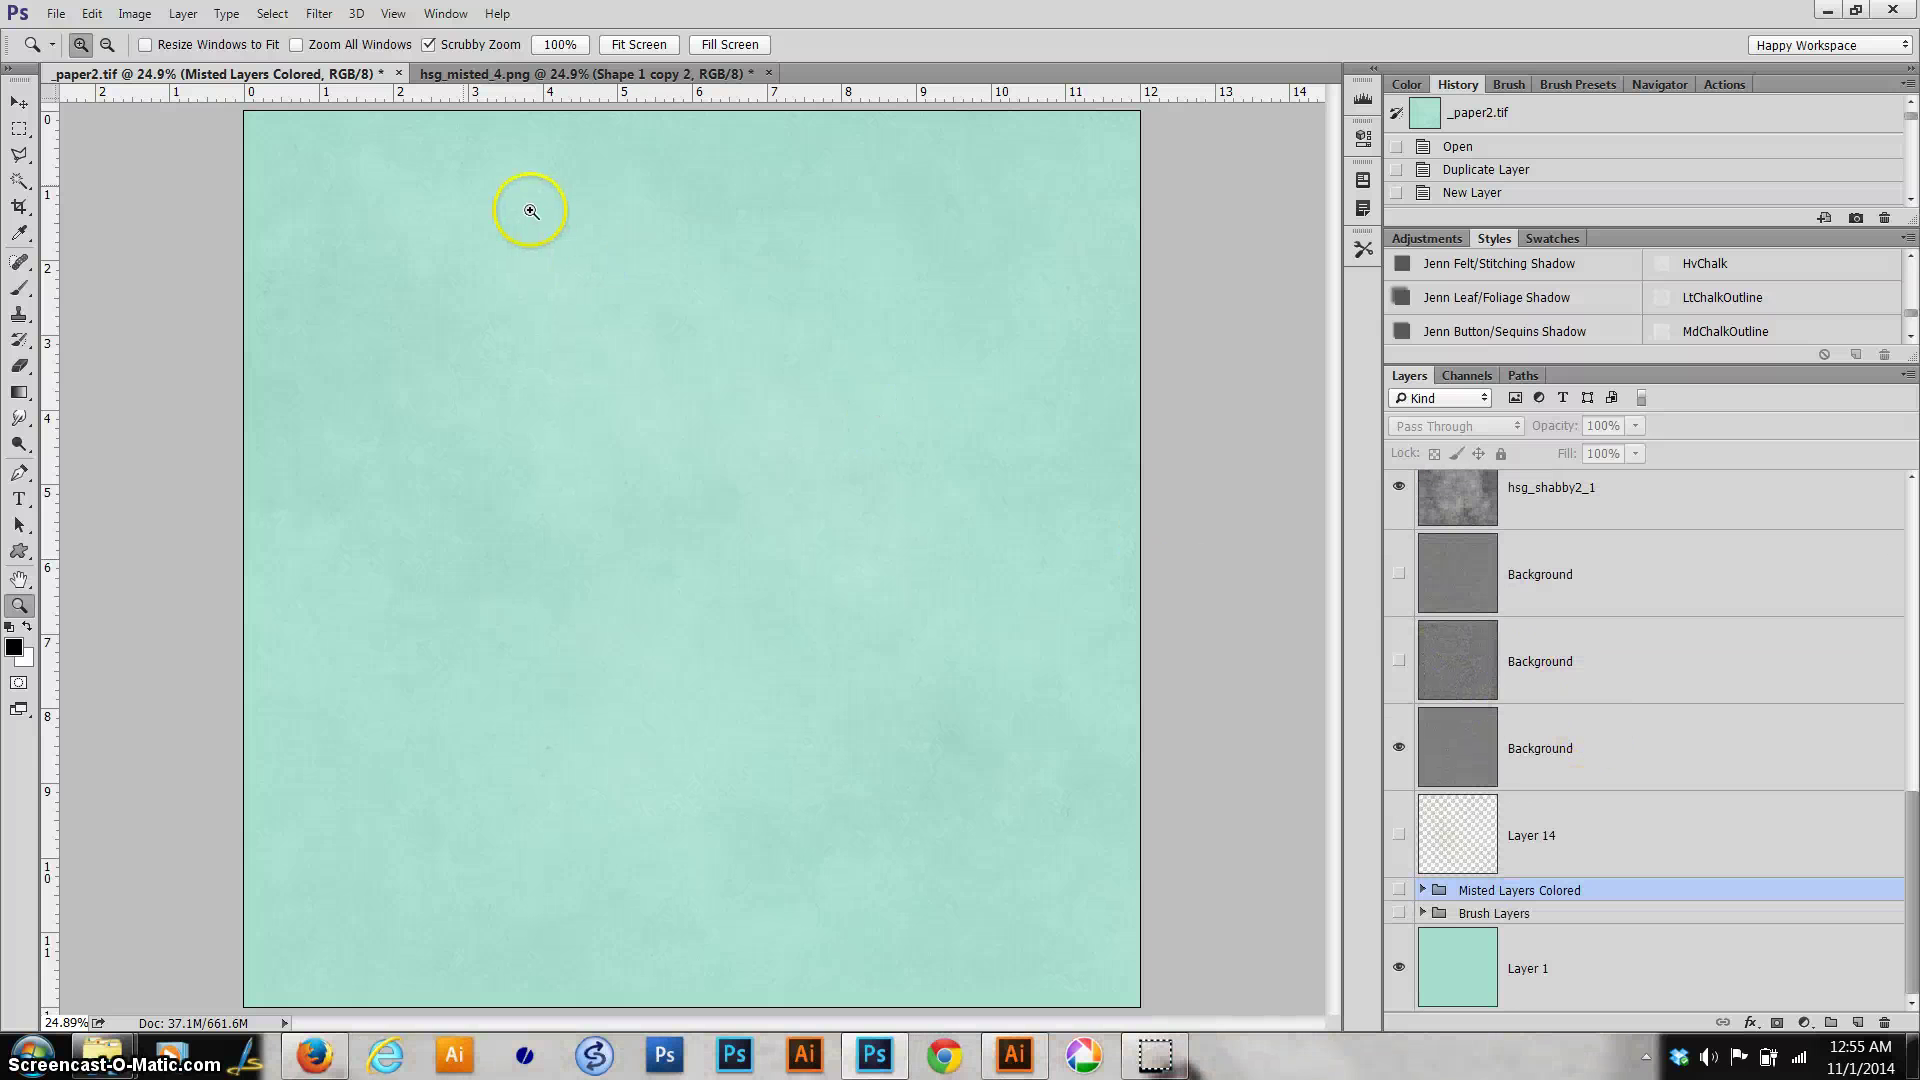
Step: Load hsg_misted_1.png, hsg_misted_2.png and hsg_misted_3.png into a stack as layers of one new document with the Load Files into Stack script
{"action": "left_click", "coordinate": [50, 14]}
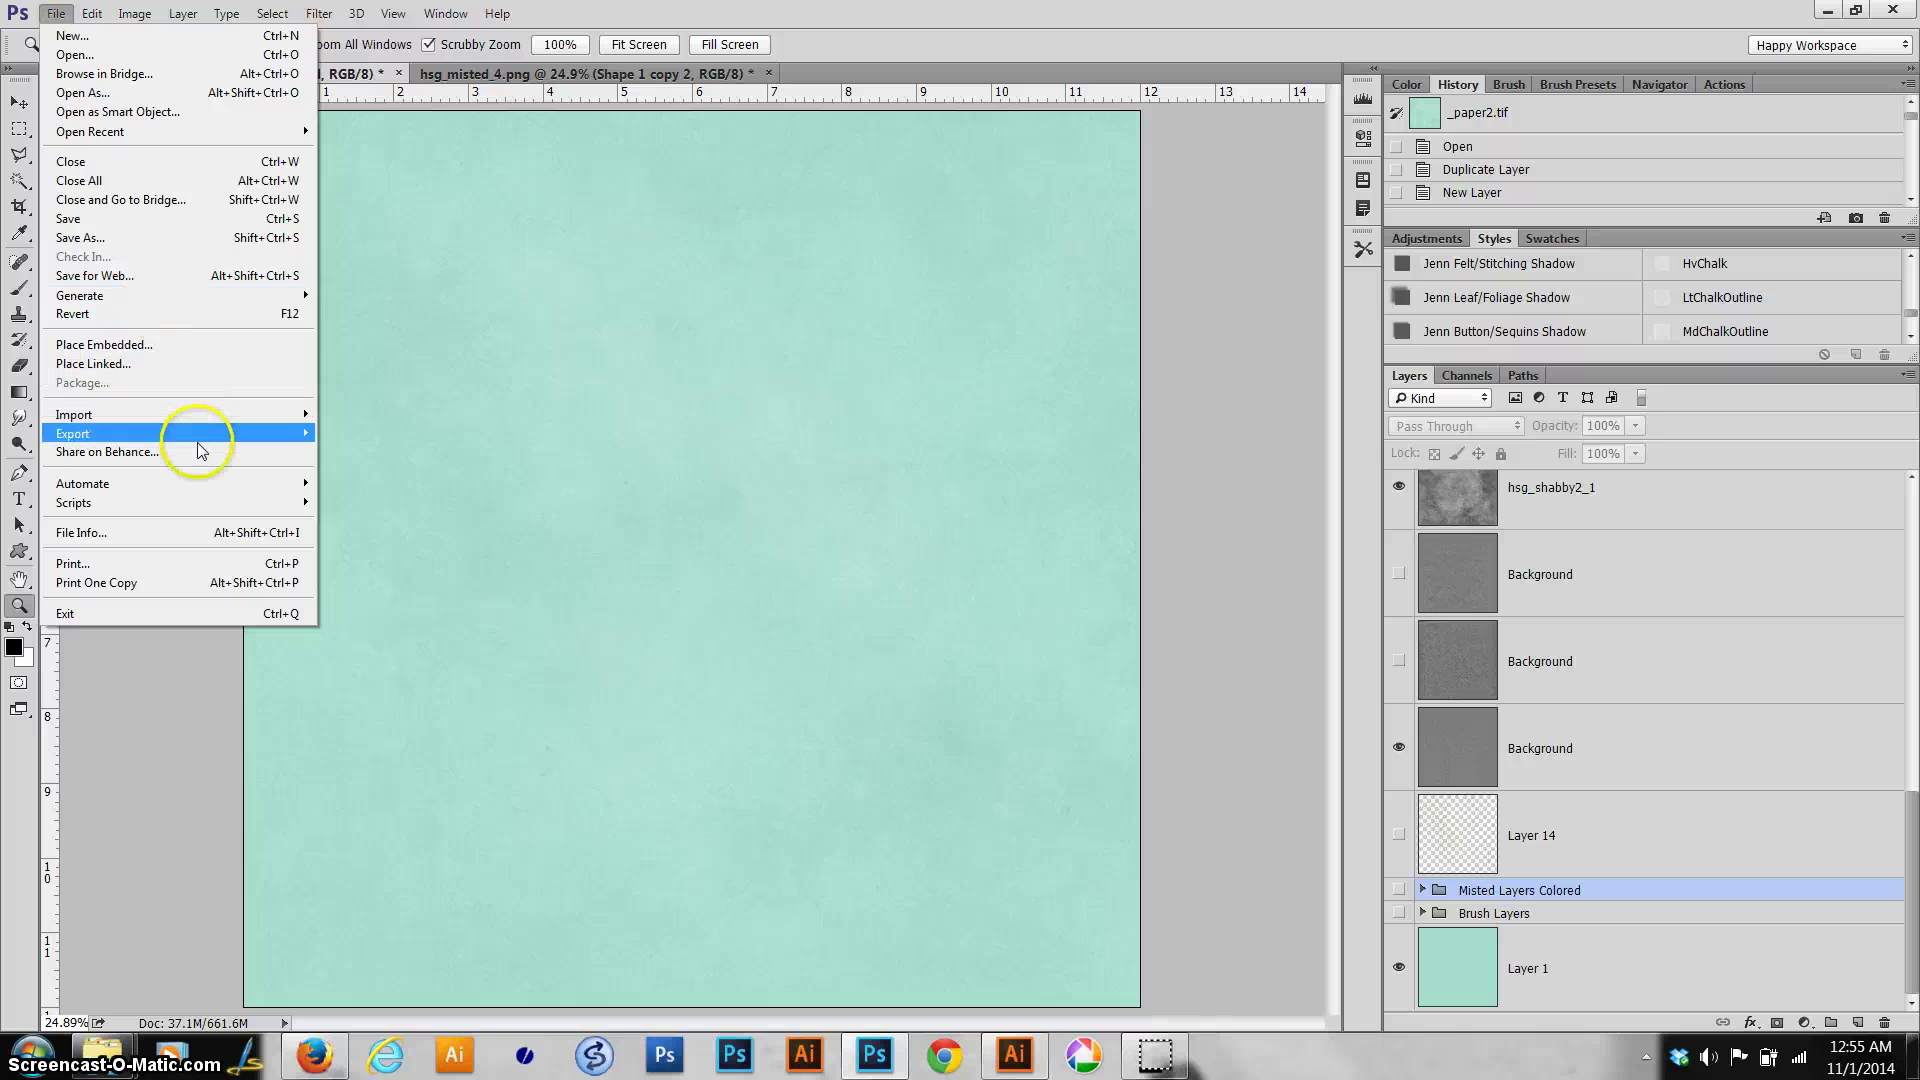
{"action": "mouse_move", "coordinate": [199, 510]}
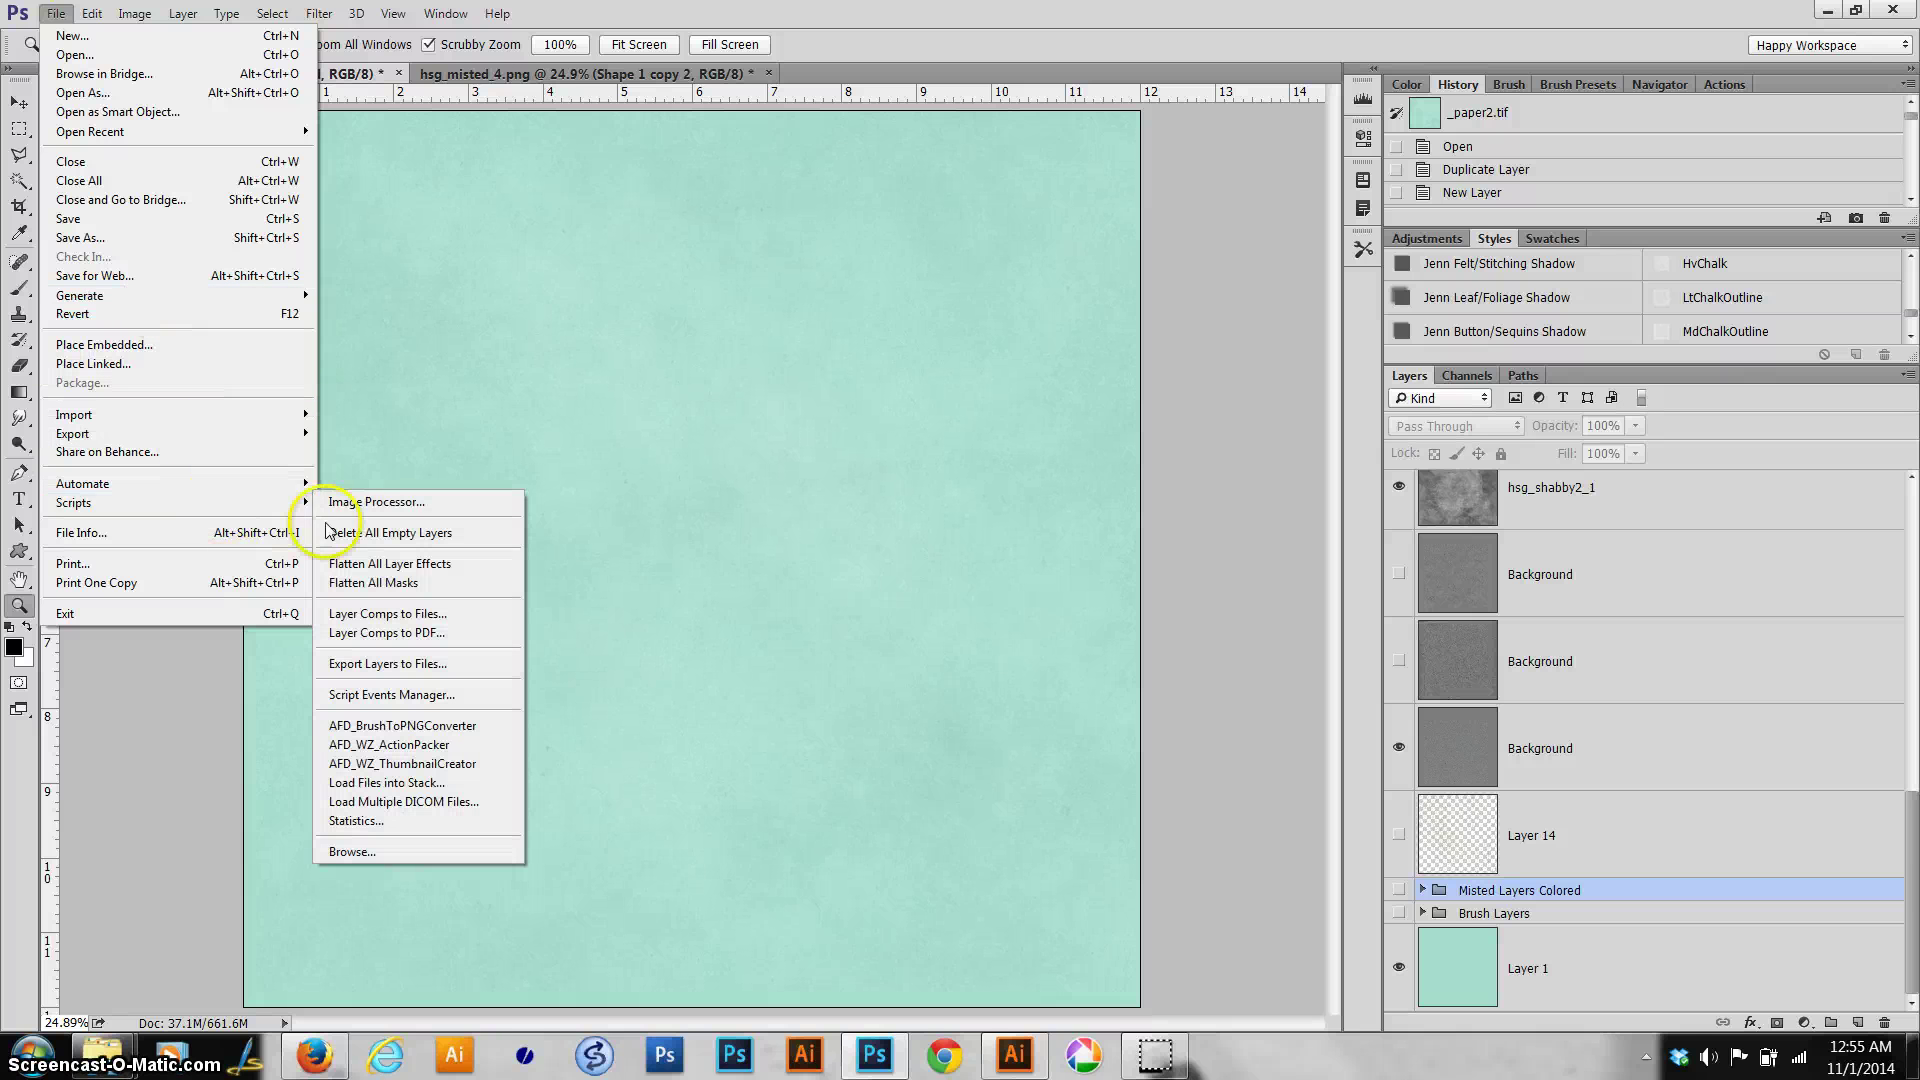
{"action": "left_click", "coordinate": [452, 790]}
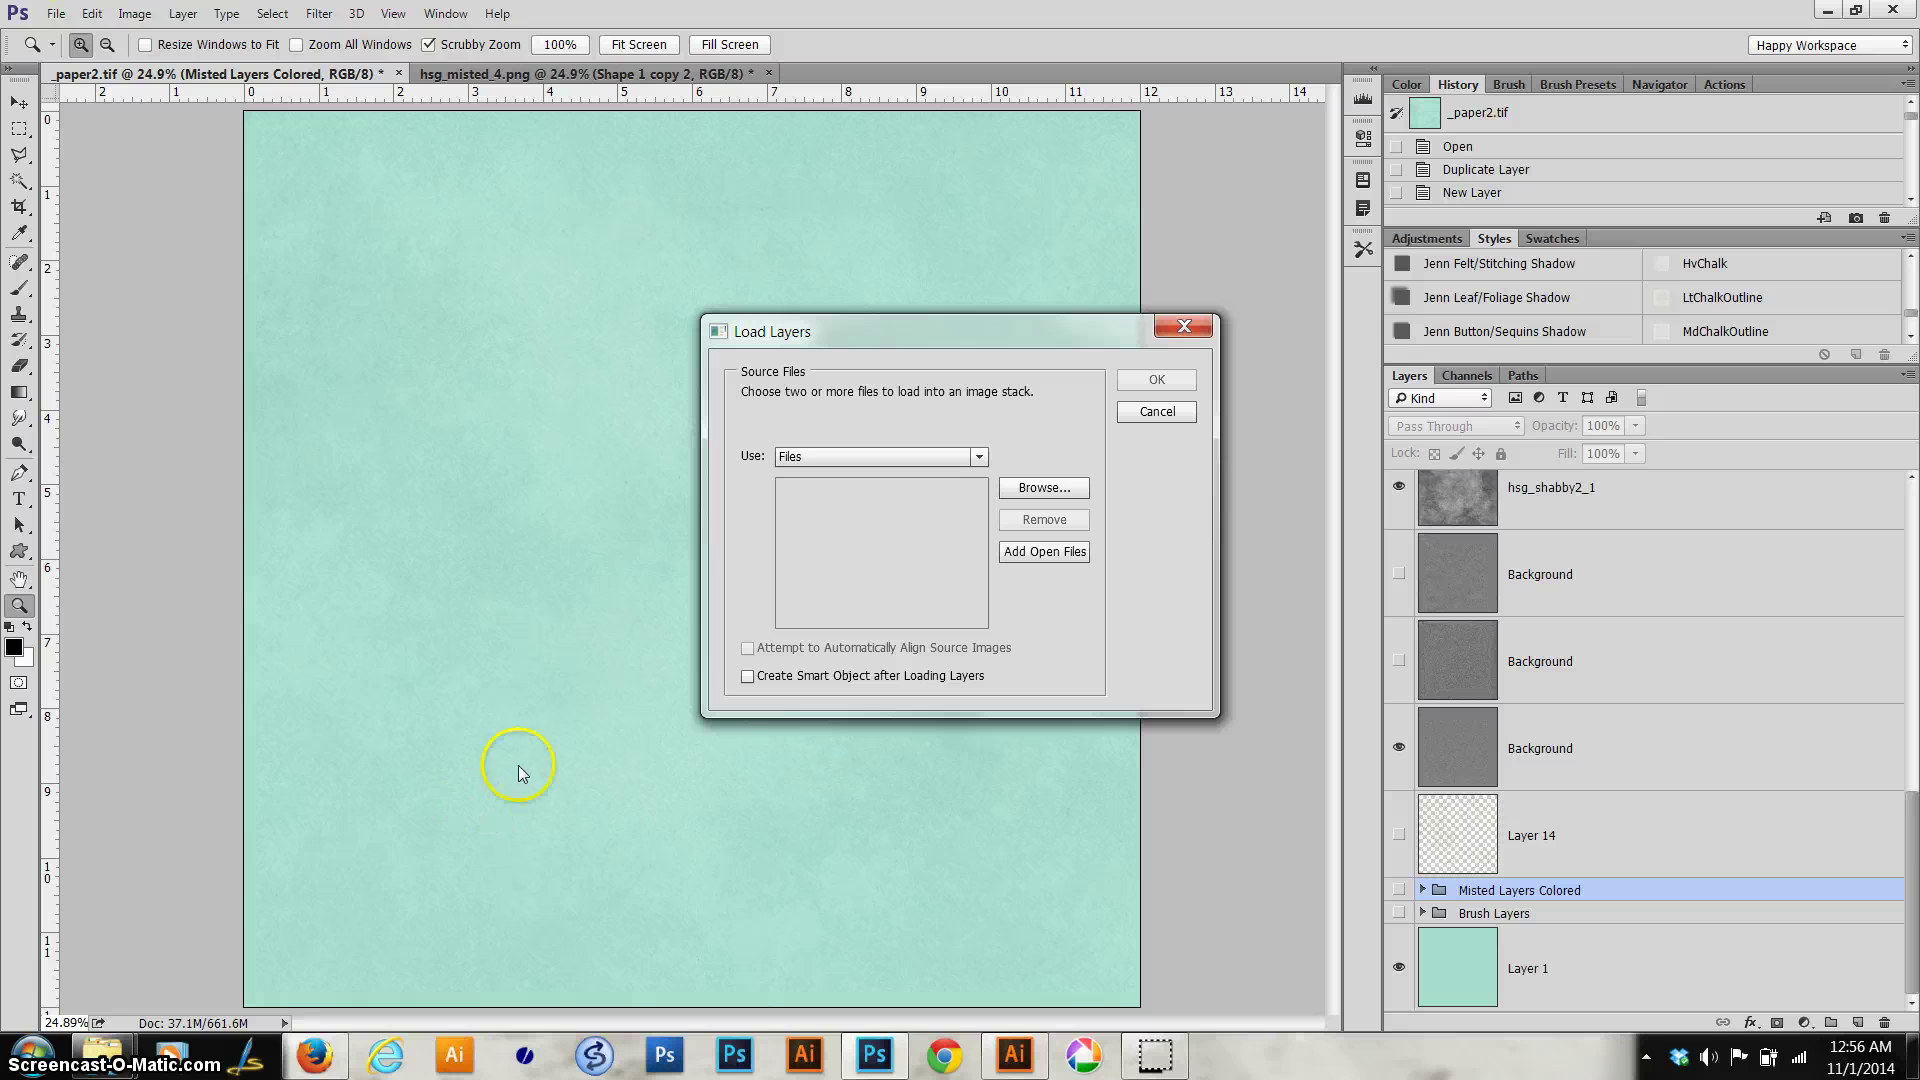
{"action": "left_click", "coordinate": [1042, 489]}
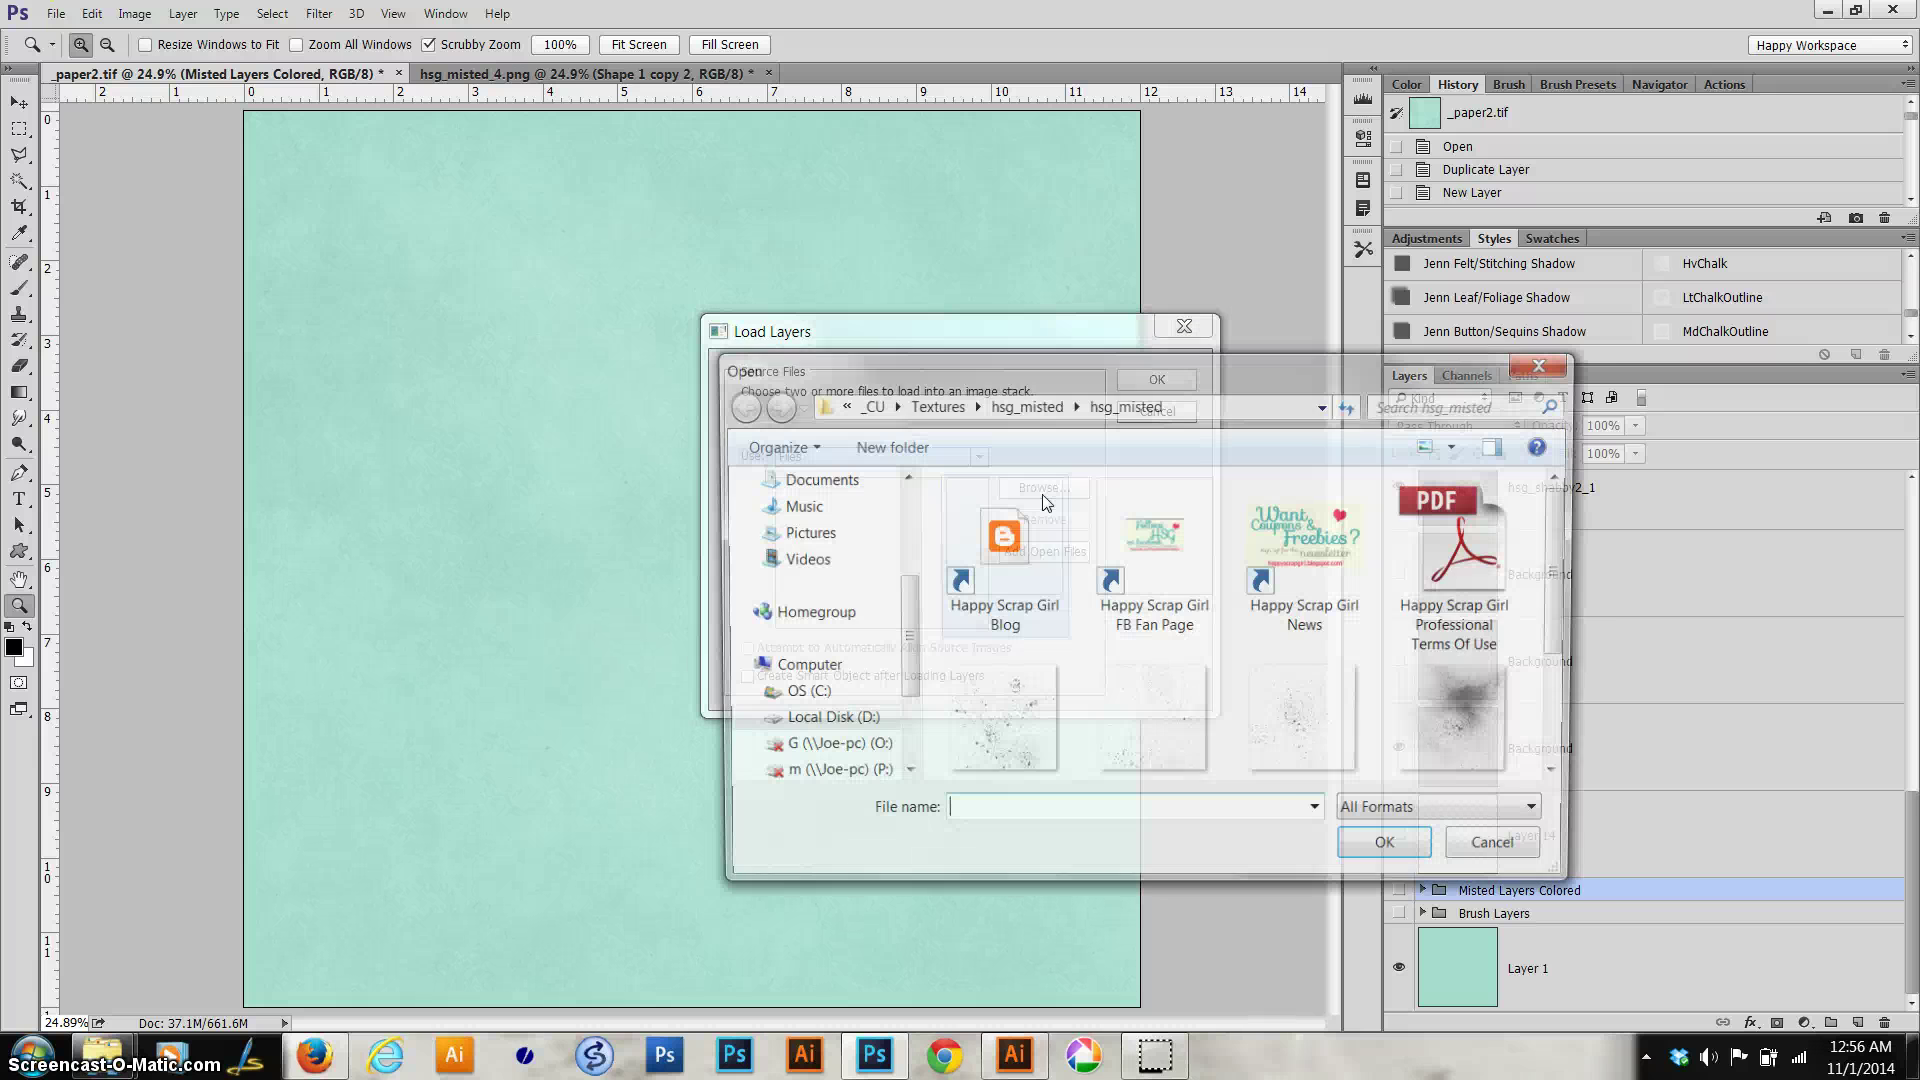
{"action": "left_click", "coordinate": [1012, 755]}
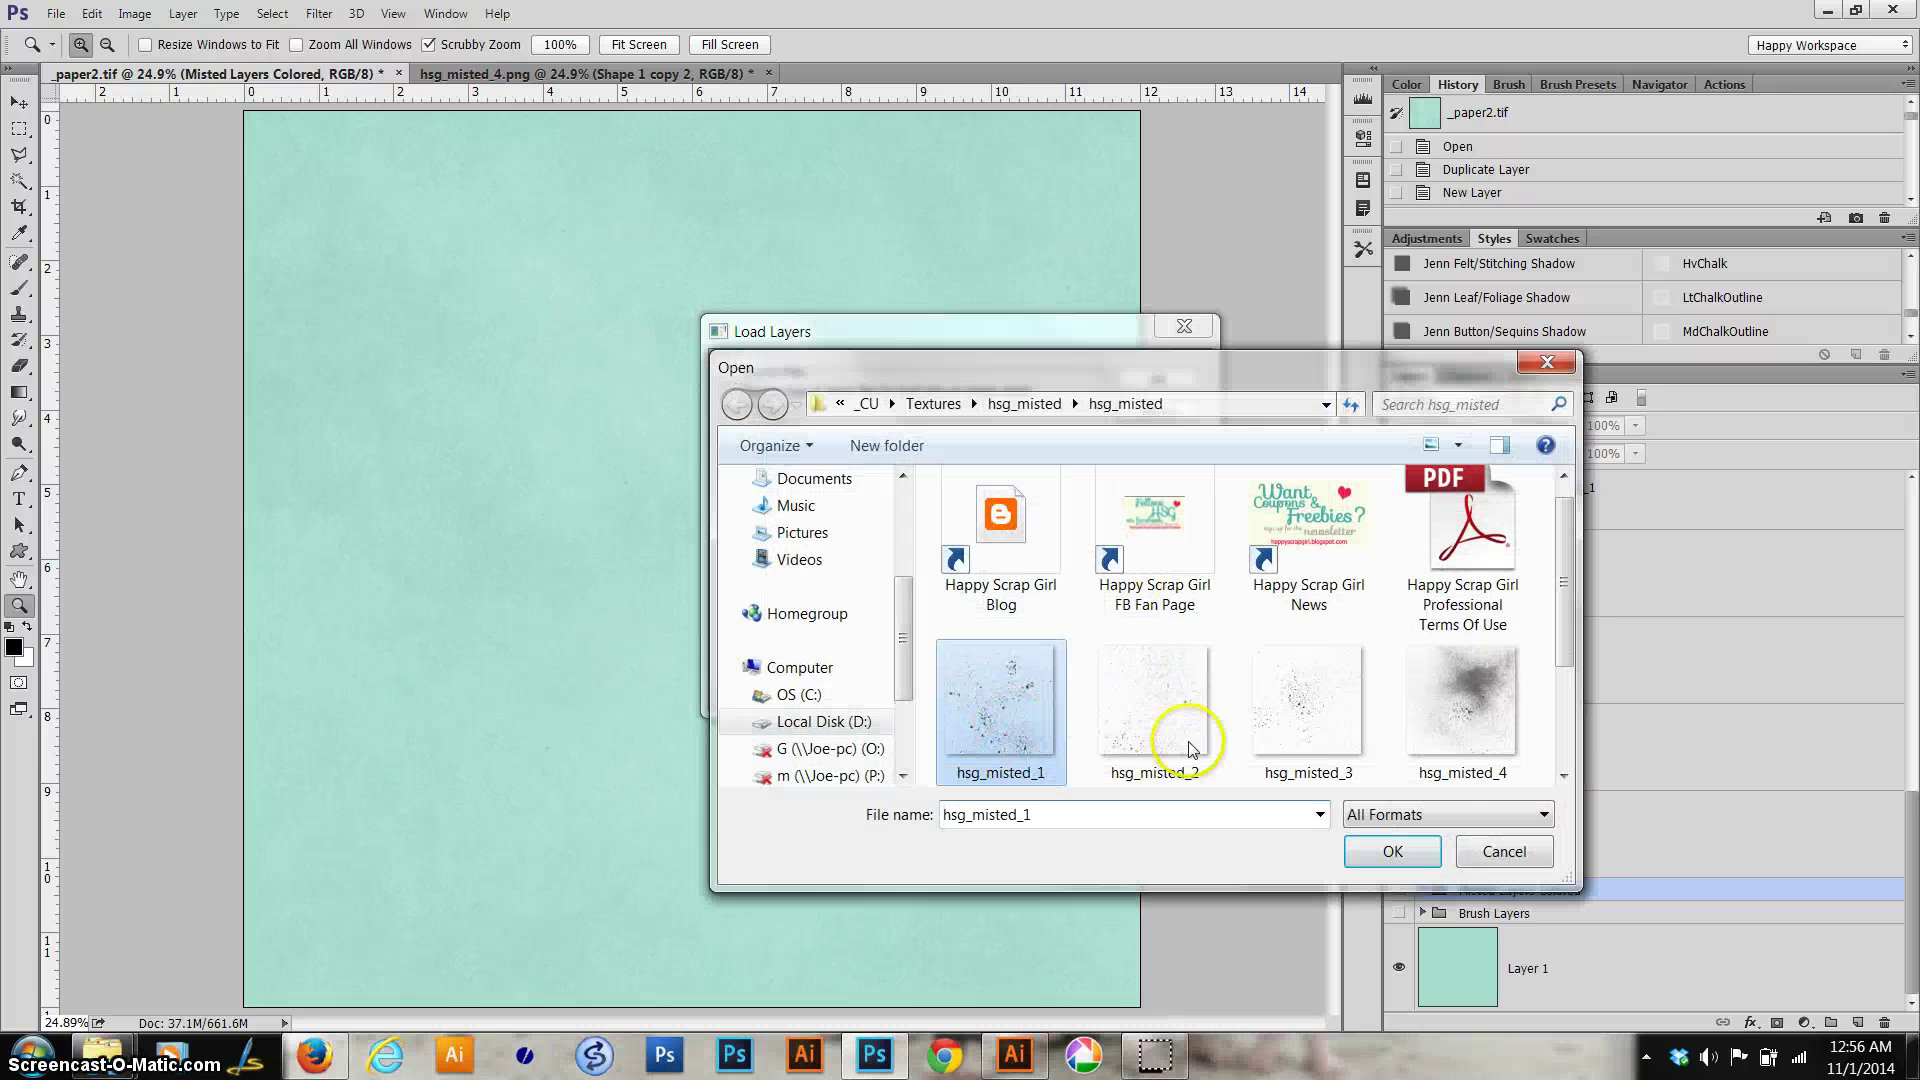
{"action": "left_click", "coordinate": [1304, 722], "text": "shift"}
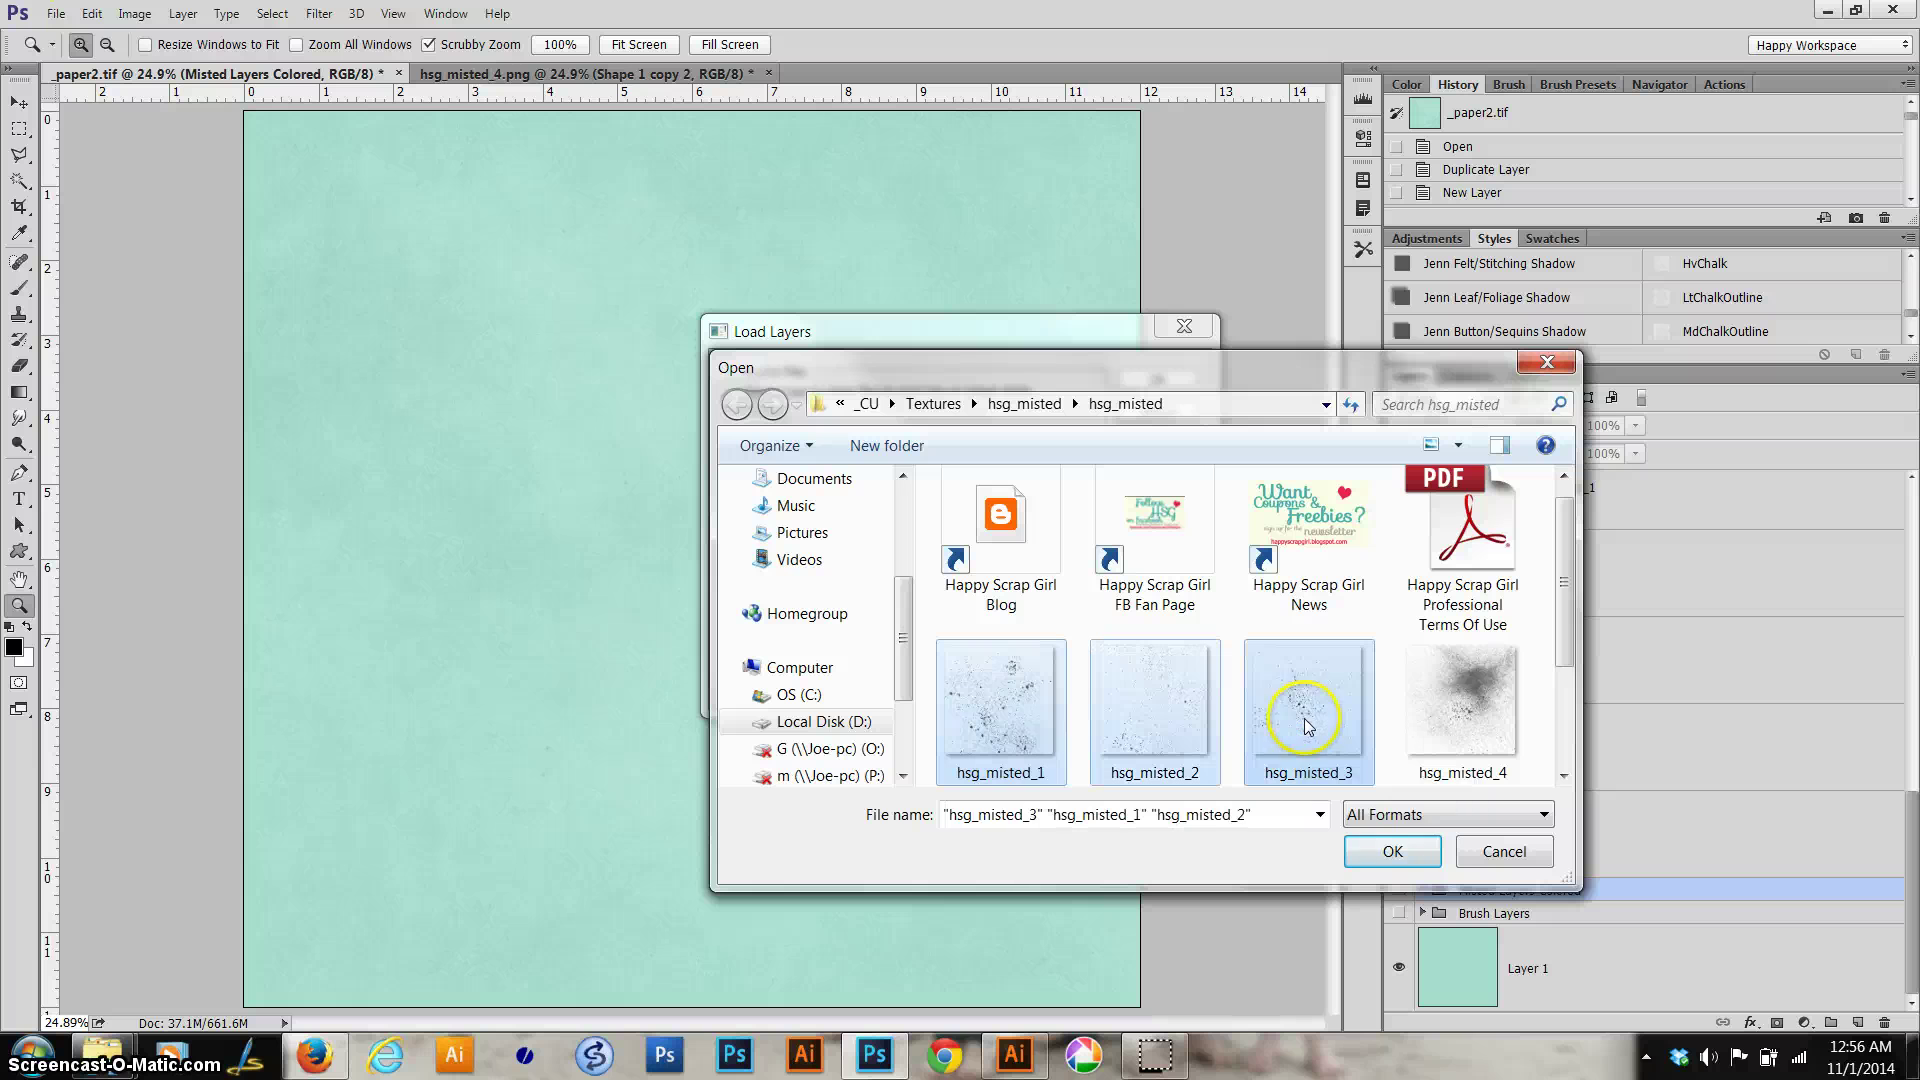
{"action": "left_click", "coordinate": [1393, 851]}
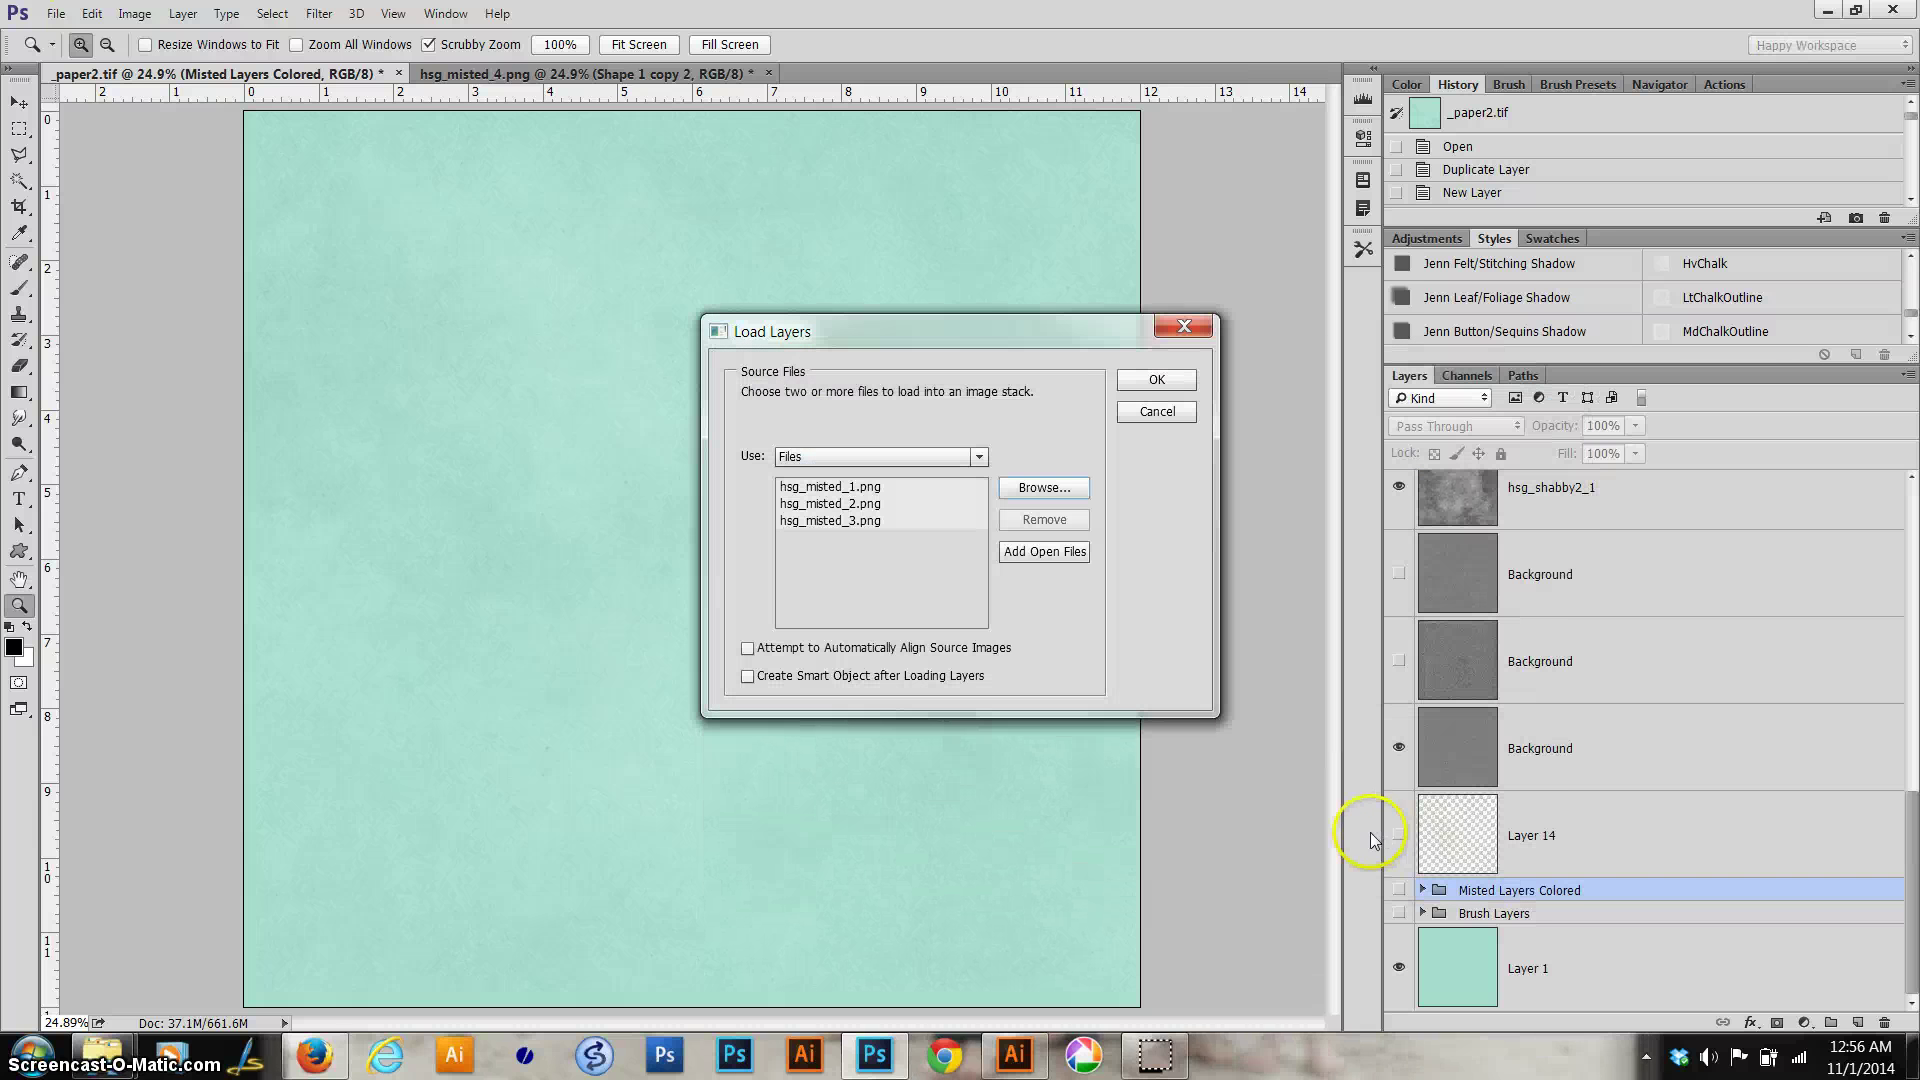
{"action": "left_click", "coordinate": [1136, 383]}
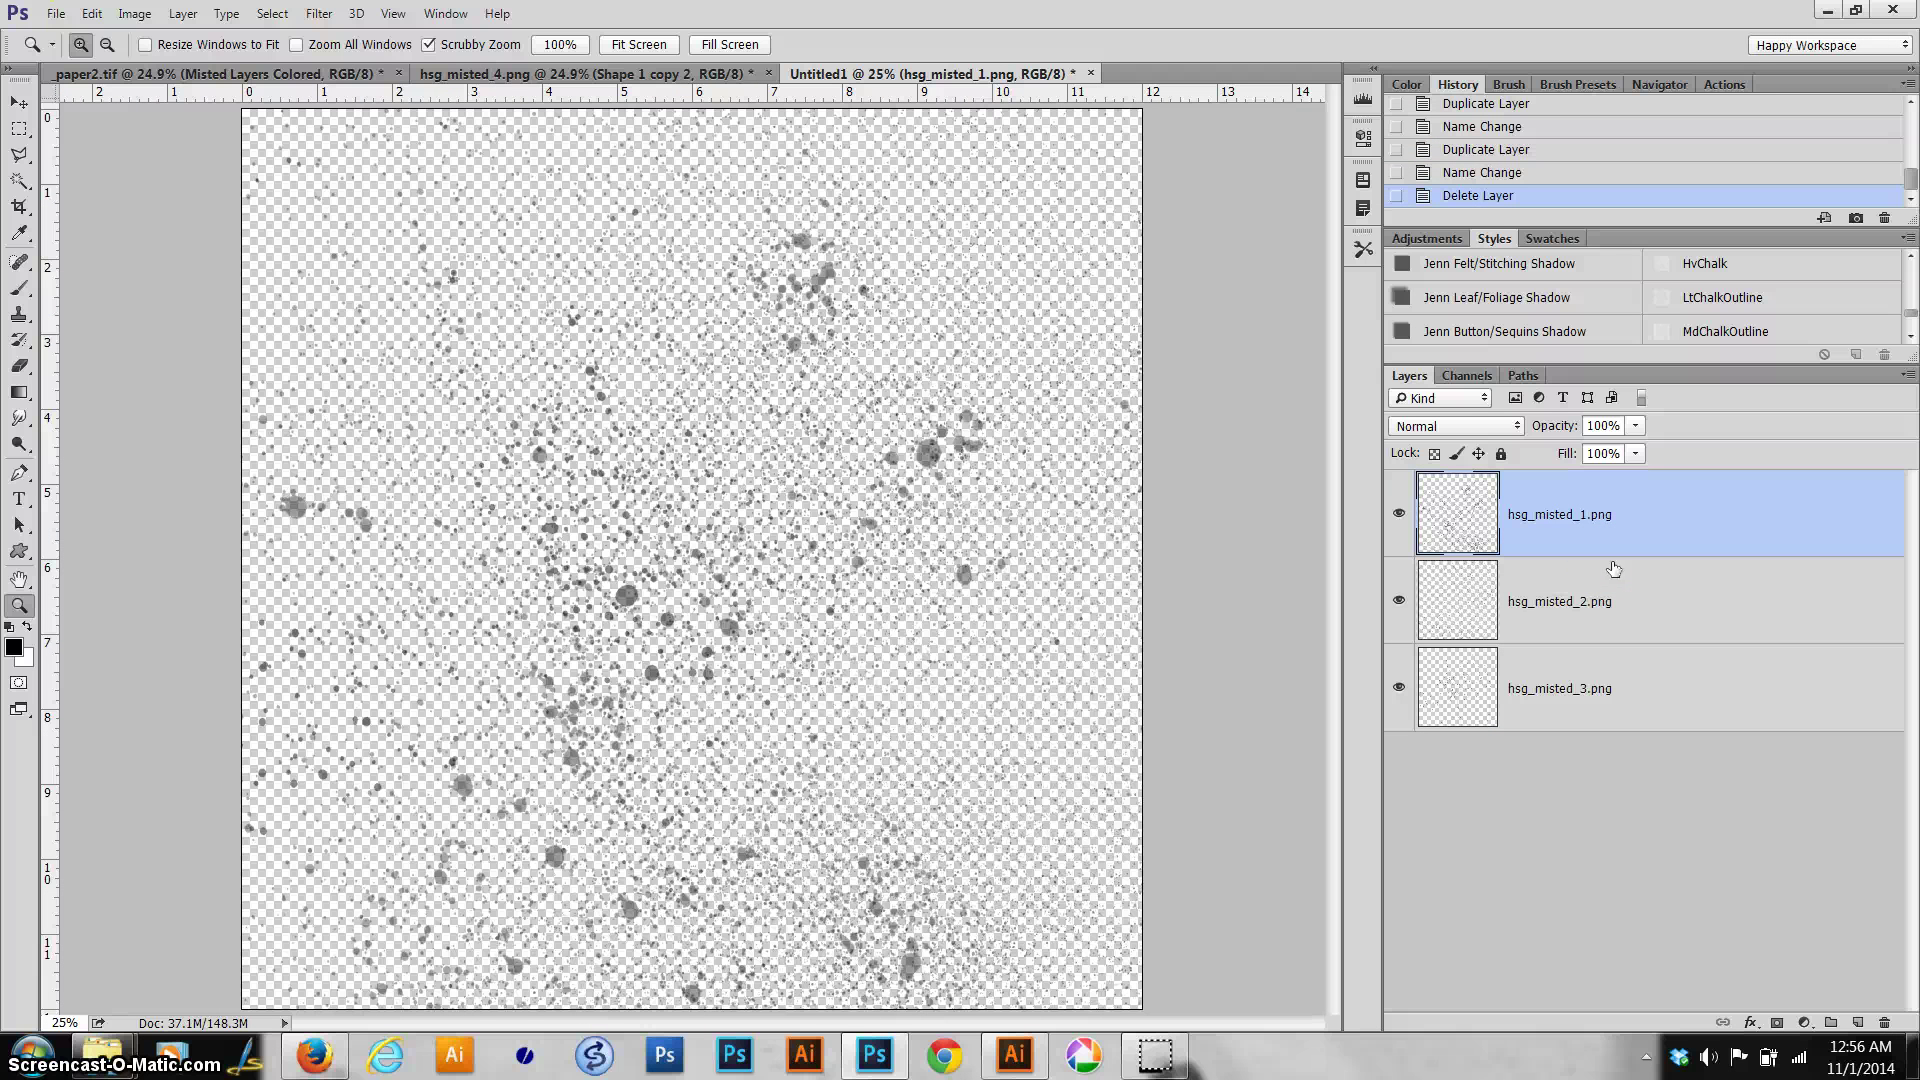
Step: Duplicate all three hsg_misted layers into _paper2.tif and close the stacked document
{"action": "left_click", "coordinate": [1647, 698], "text": "shift"}
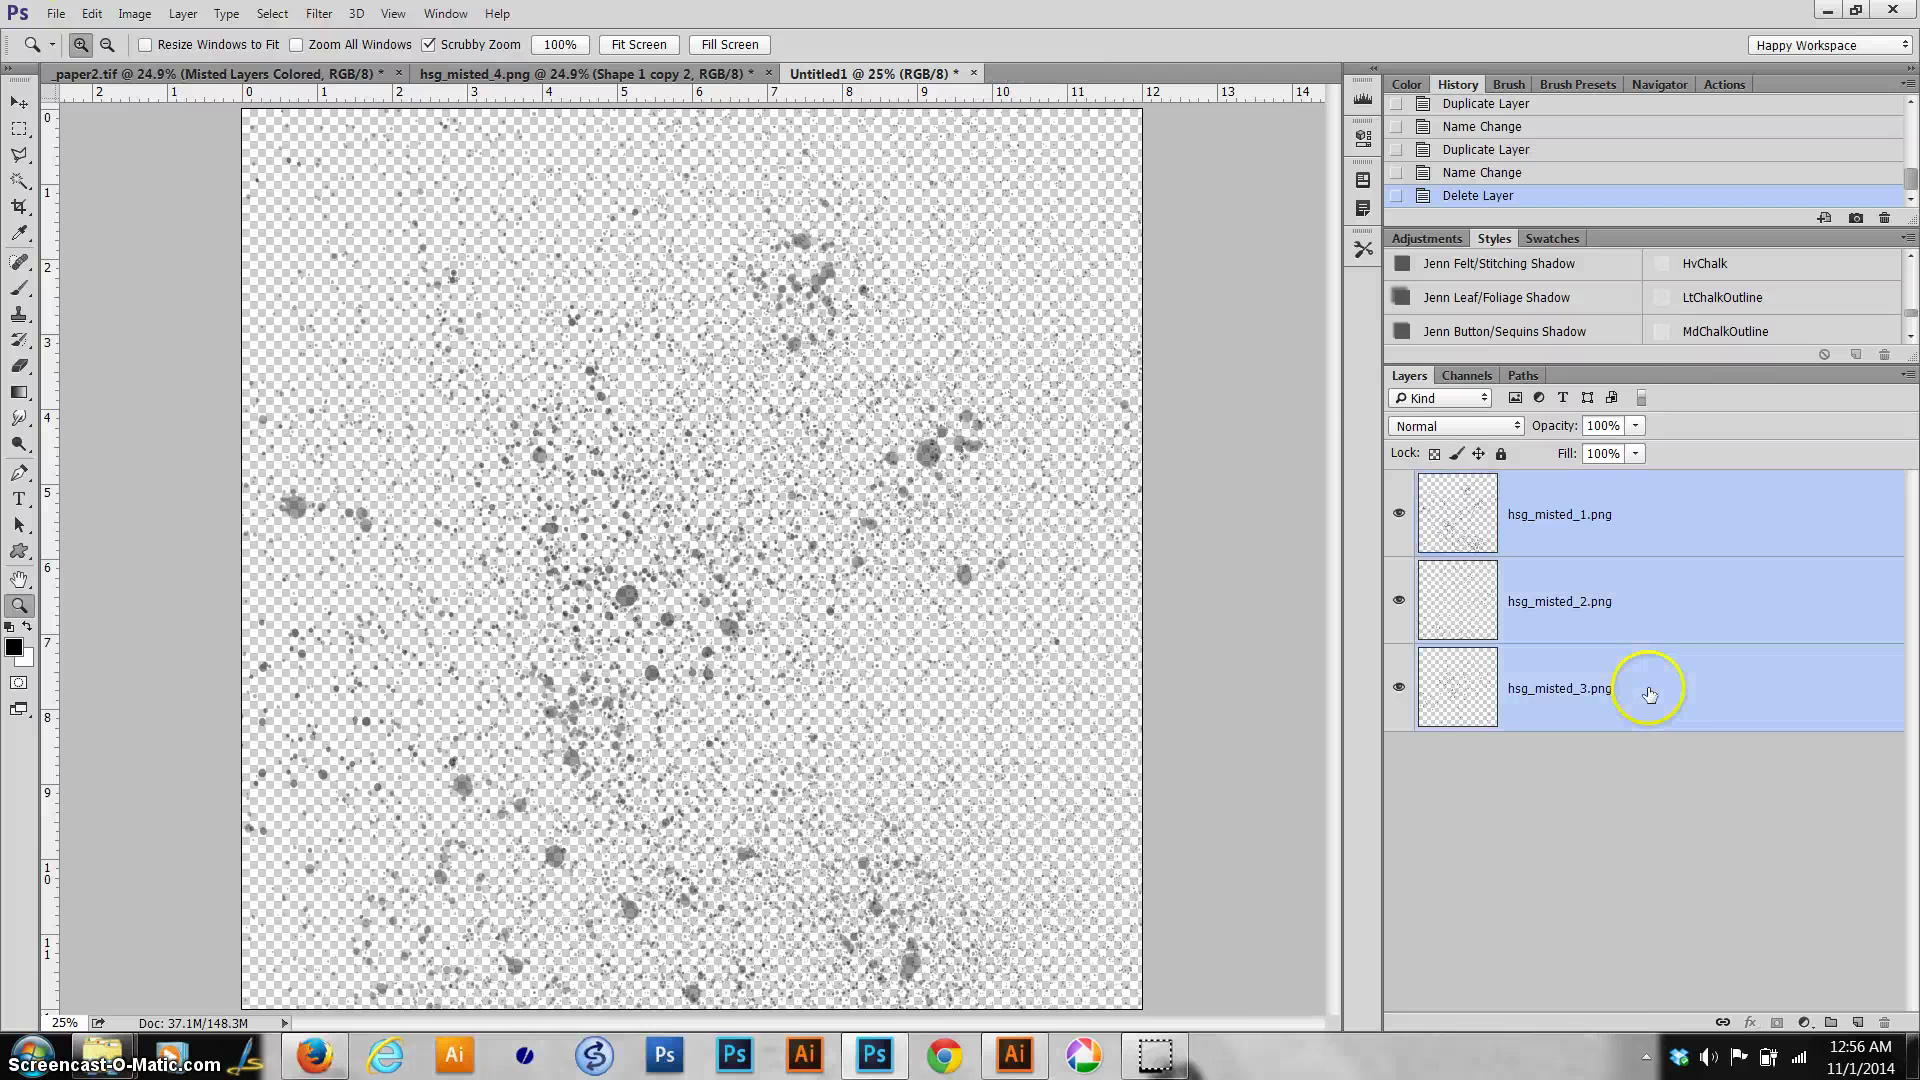
{"action": "right_click", "coordinate": [1650, 690]}
{"action": "left_click", "coordinate": [1311, 416]}
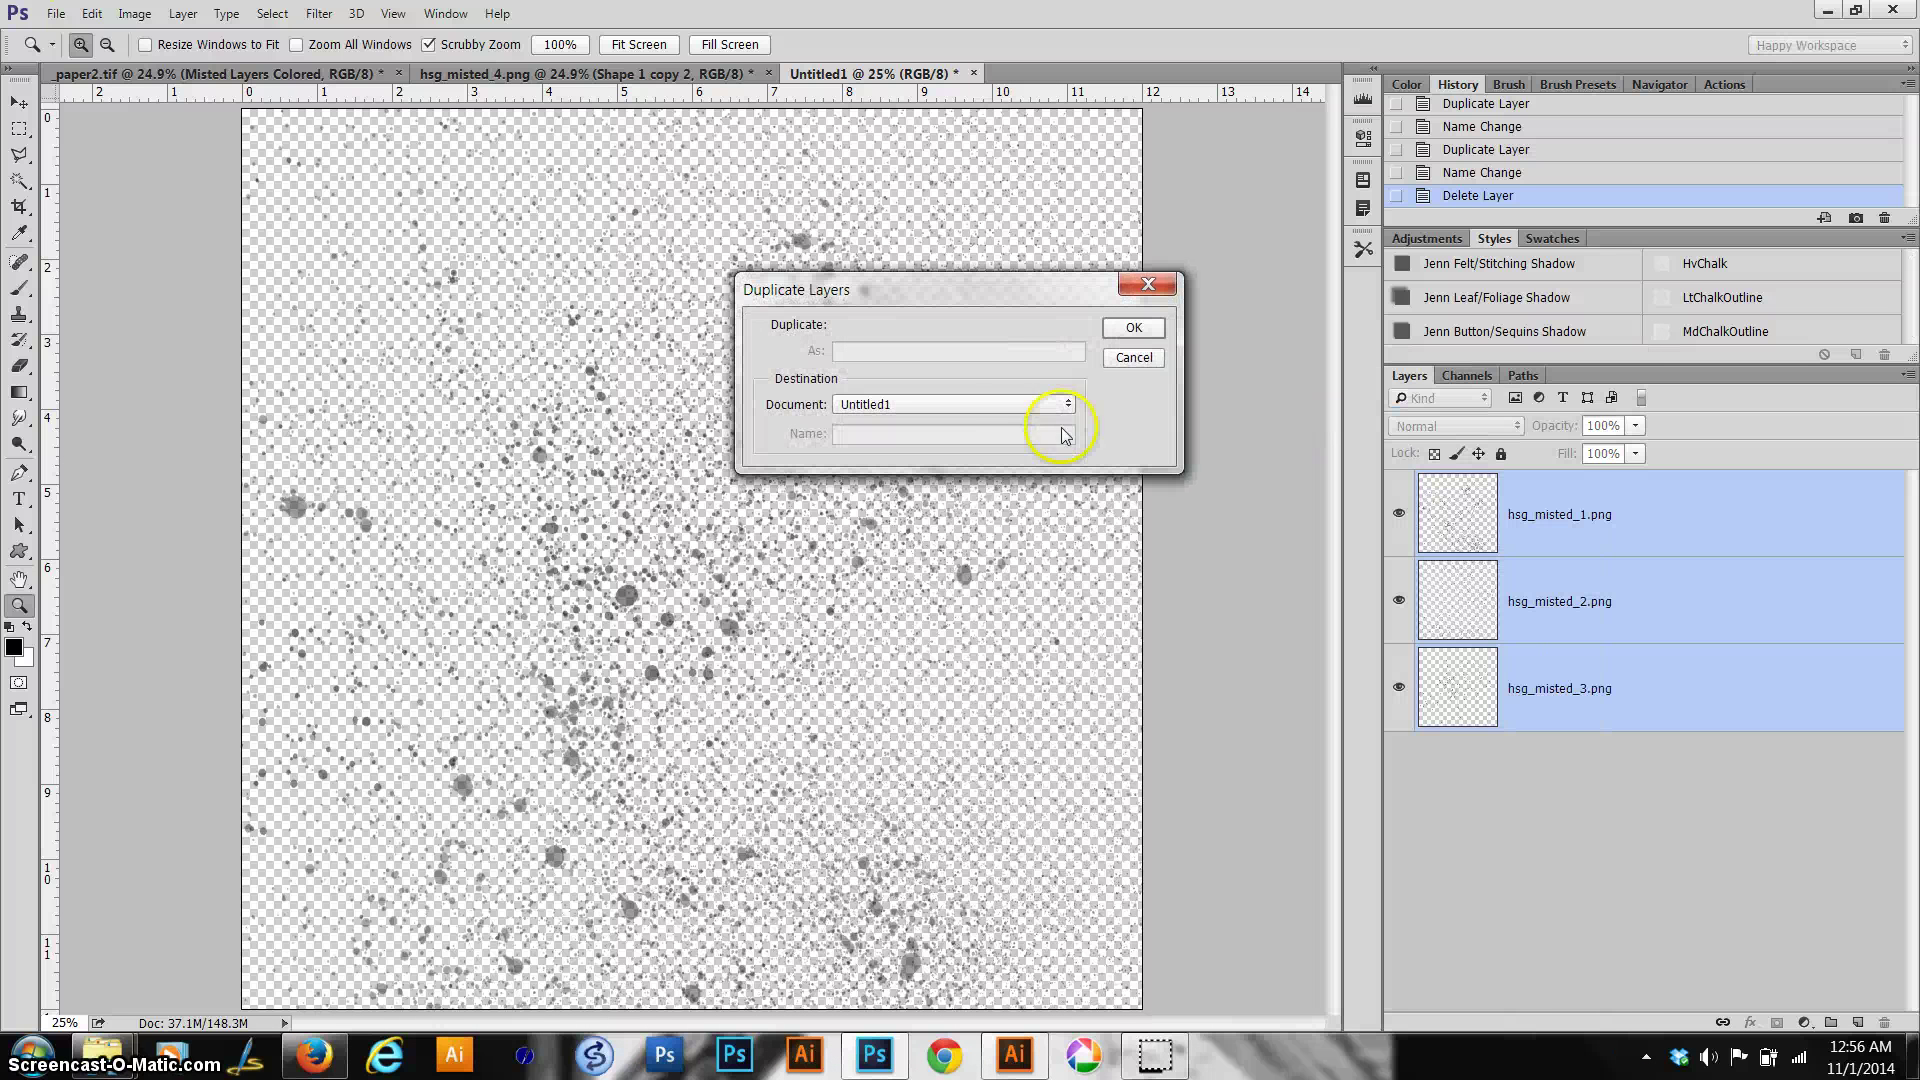
{"action": "left_click", "coordinate": [1011, 404]}
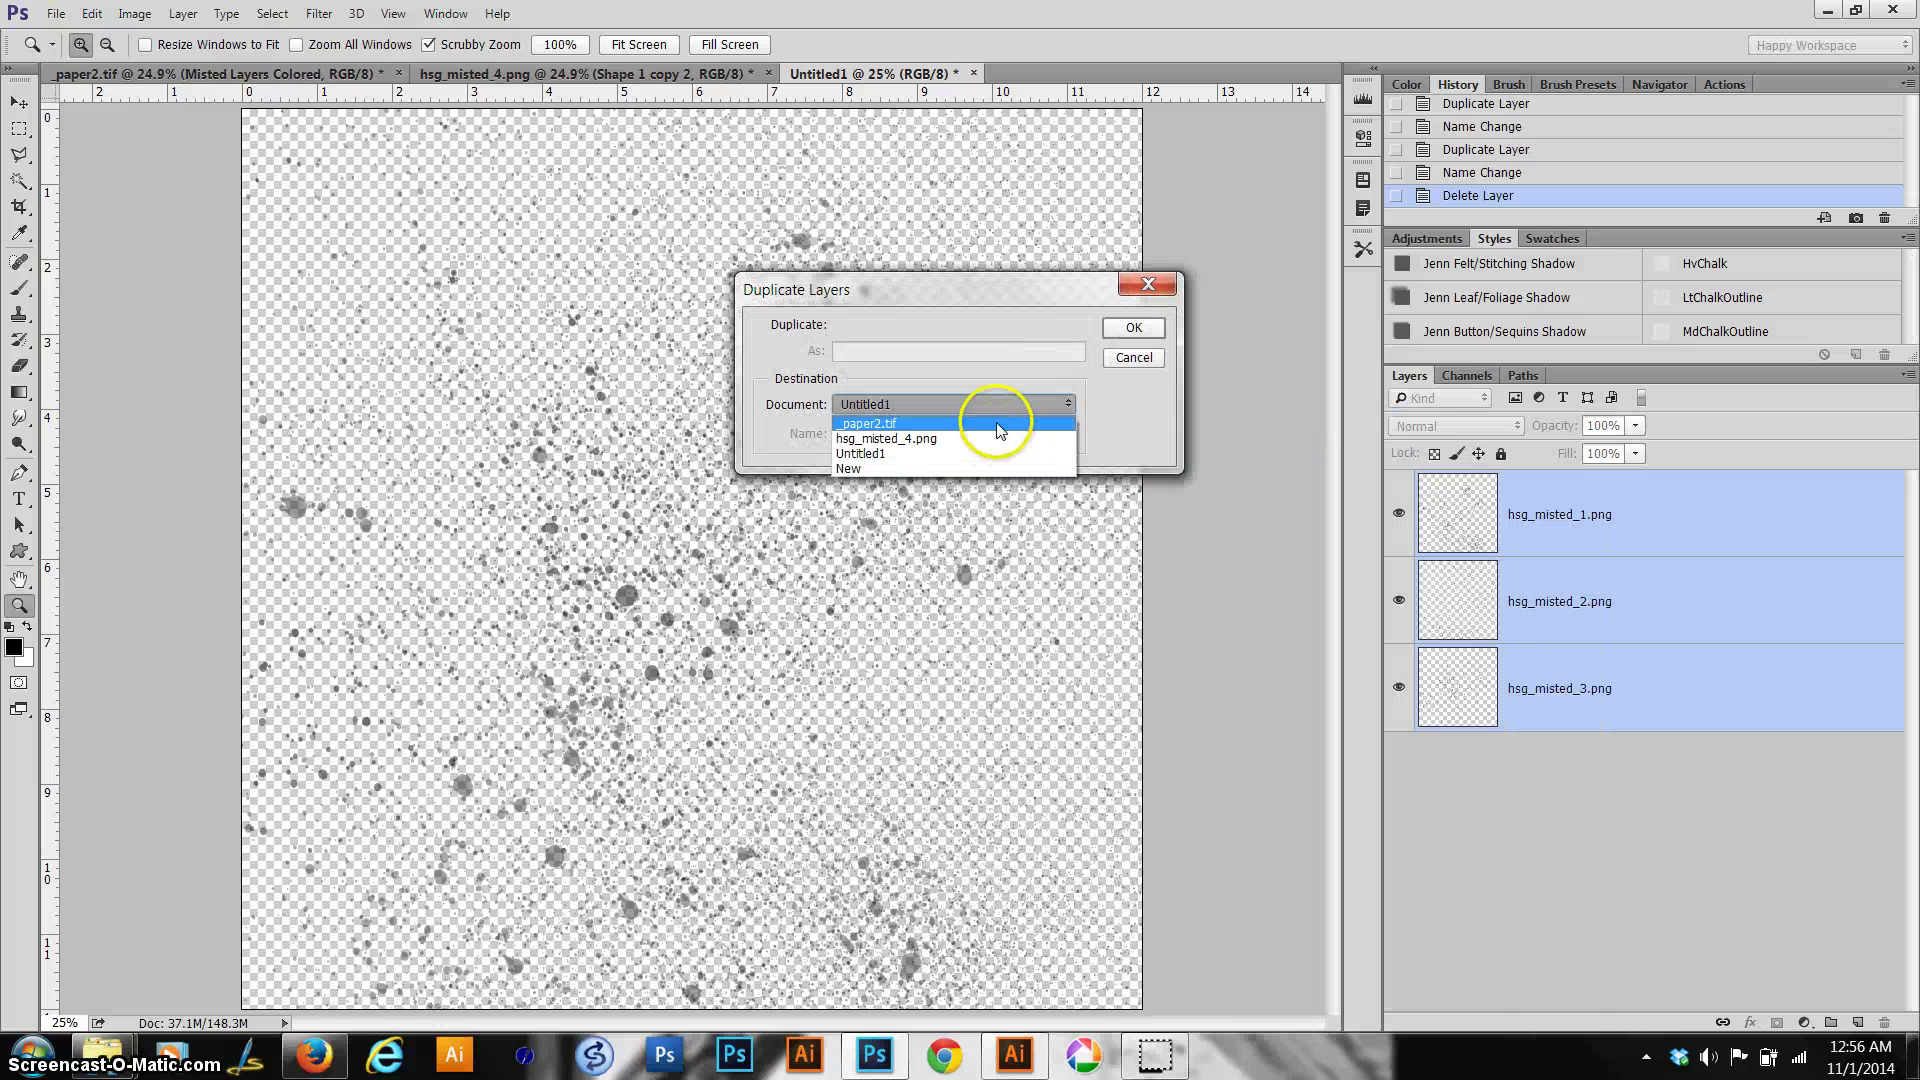
{"action": "left_click", "coordinate": [993, 423]}
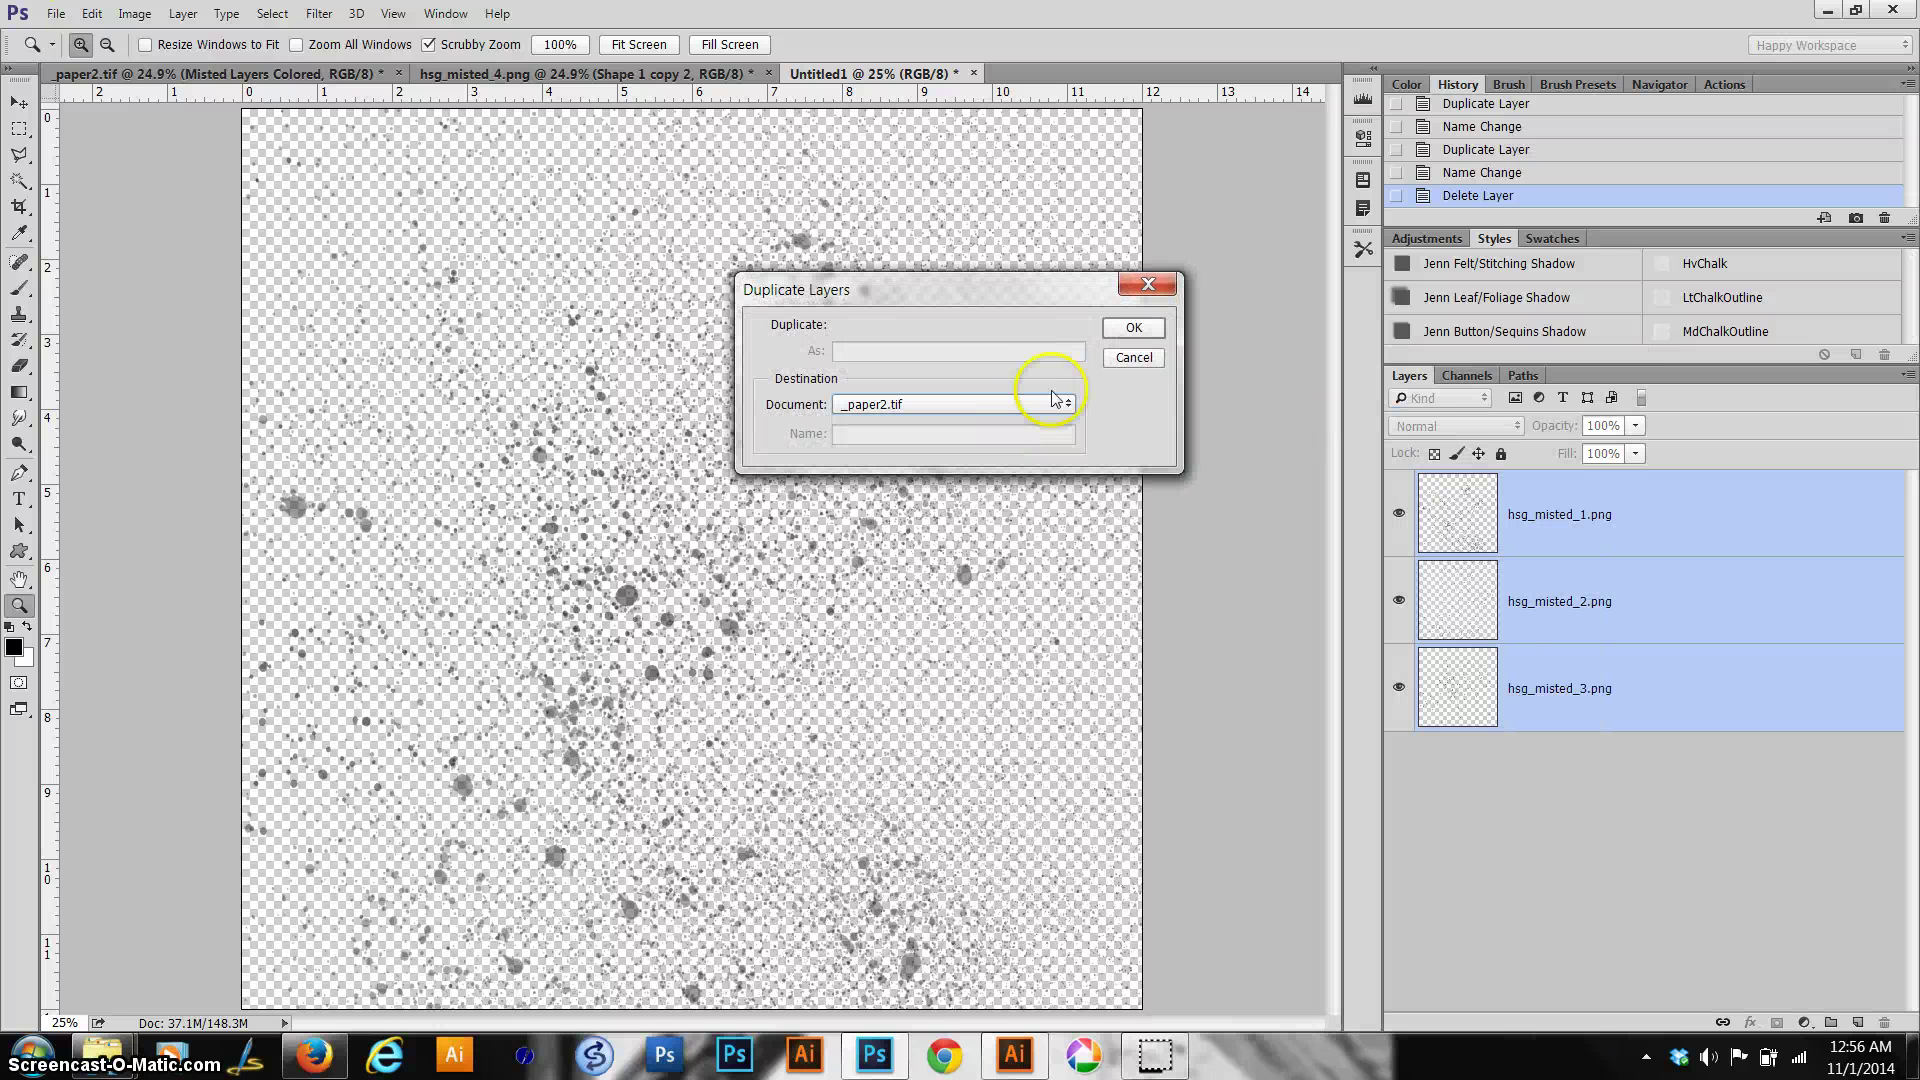
{"action": "left_click", "coordinate": [1135, 328]}
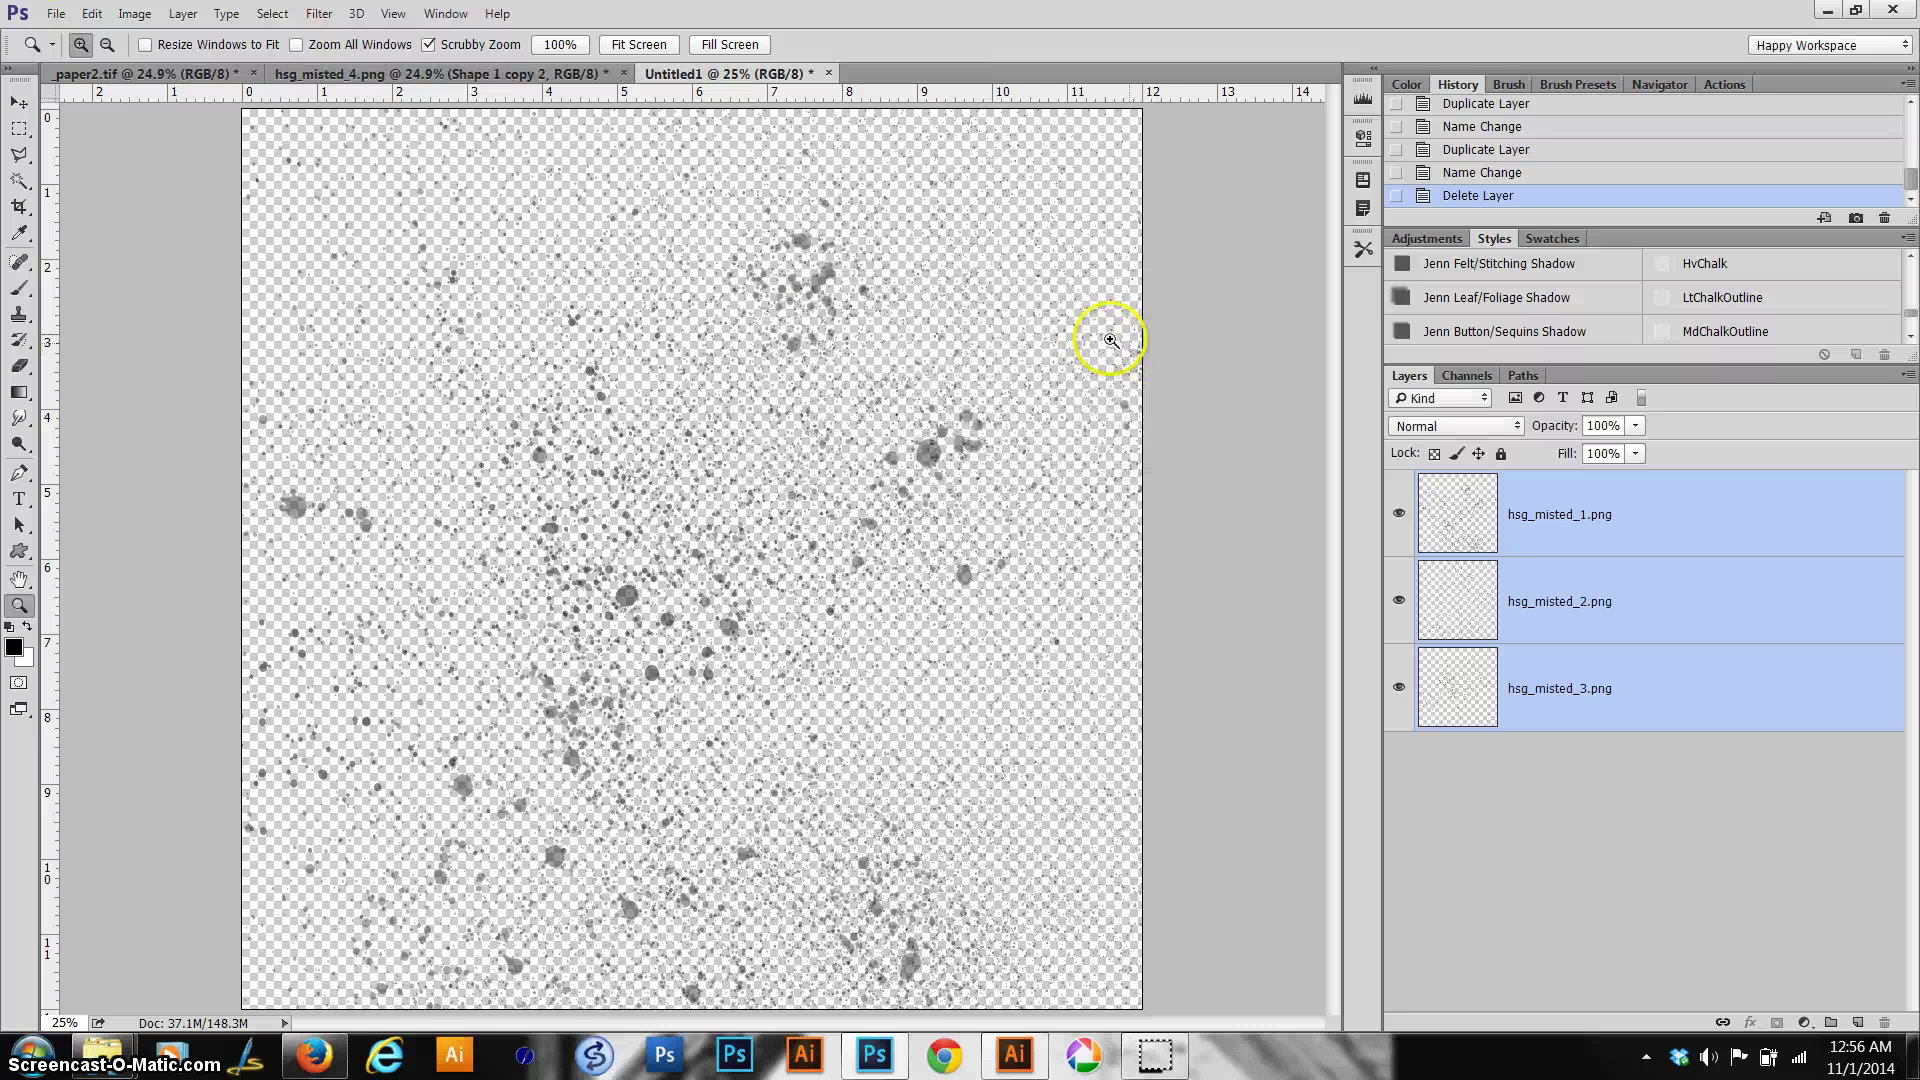
{"action": "key", "text": "ctrl+w"}
{"action": "left_click", "coordinate": [955, 391]}
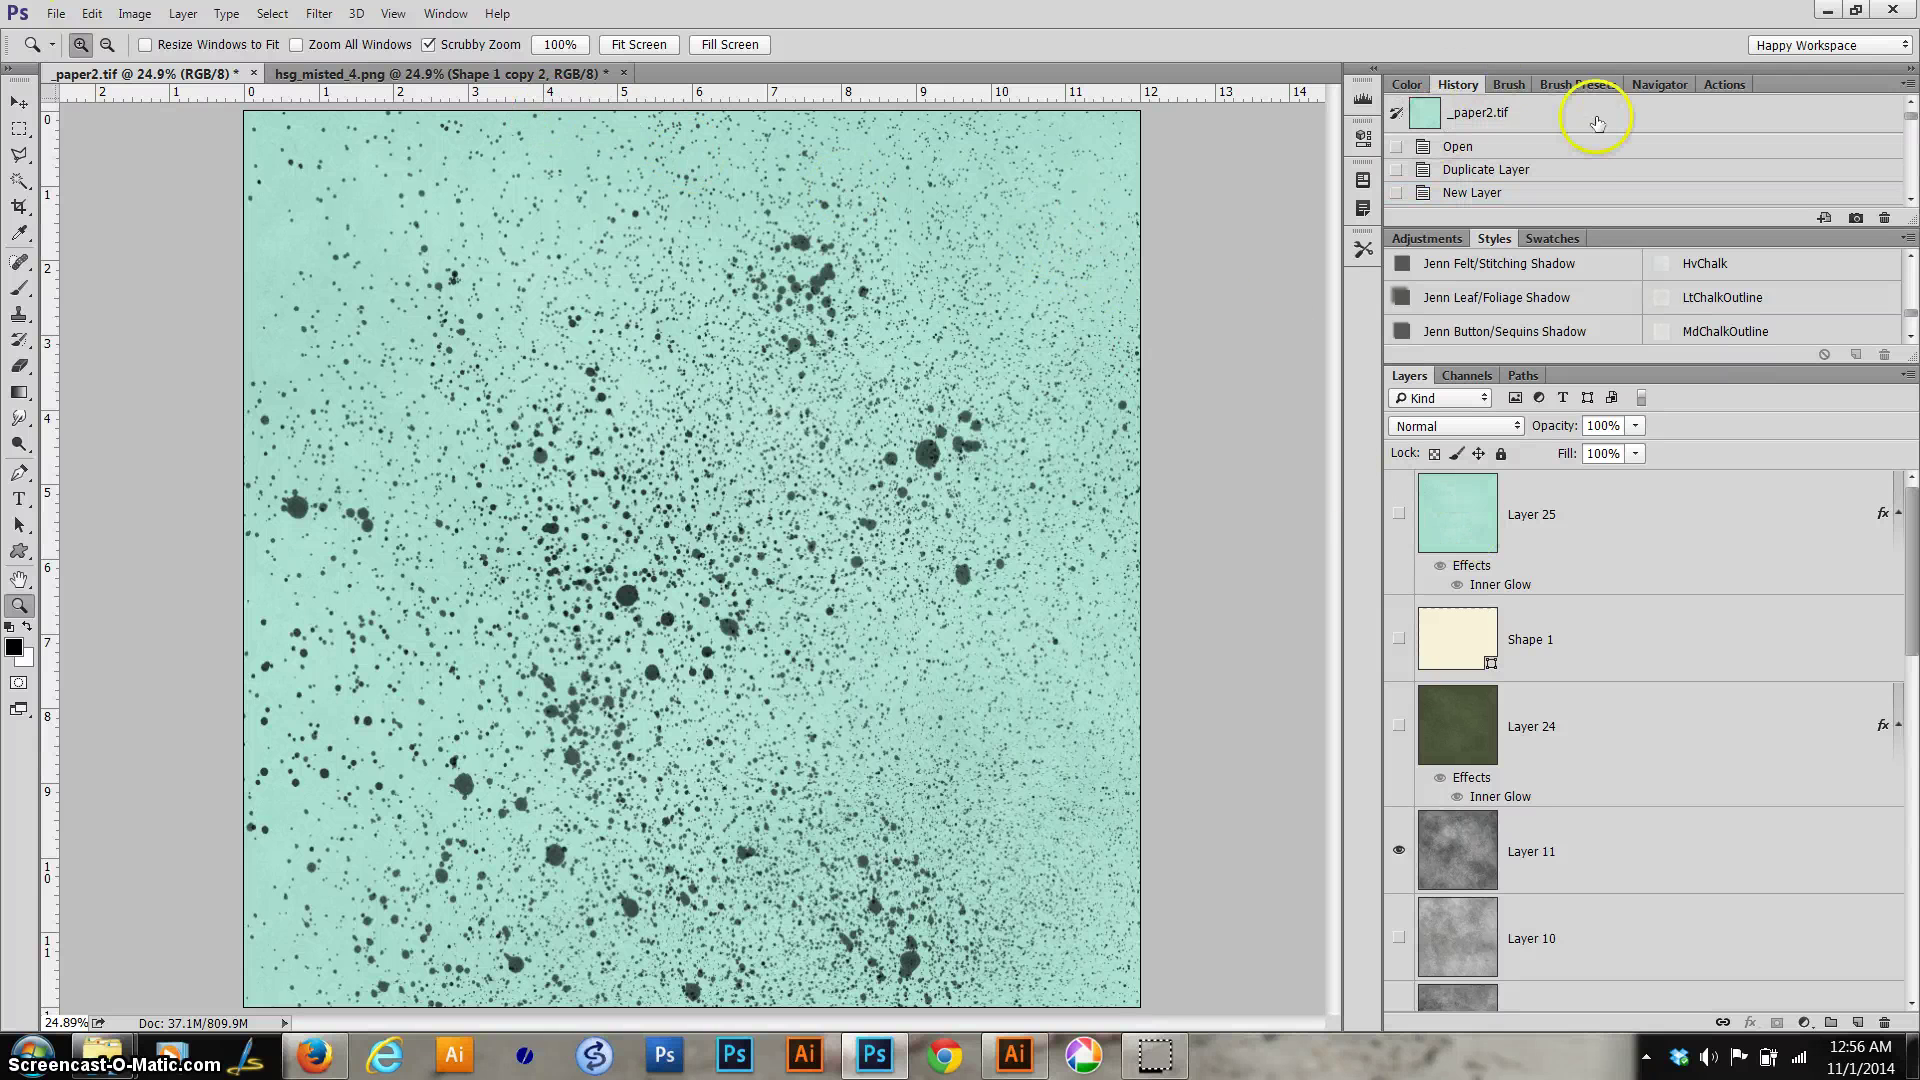
Step: Enlarge the history list and revert _paper2.tif to the Name Change state before the layers were duplicated
{"action": "scroll", "coordinate": [1575, 150], "scroll_direction": "down", "scroll_amount": 5}
{"action": "scroll", "coordinate": [1575, 155], "scroll_direction": "down", "scroll_amount": 5}
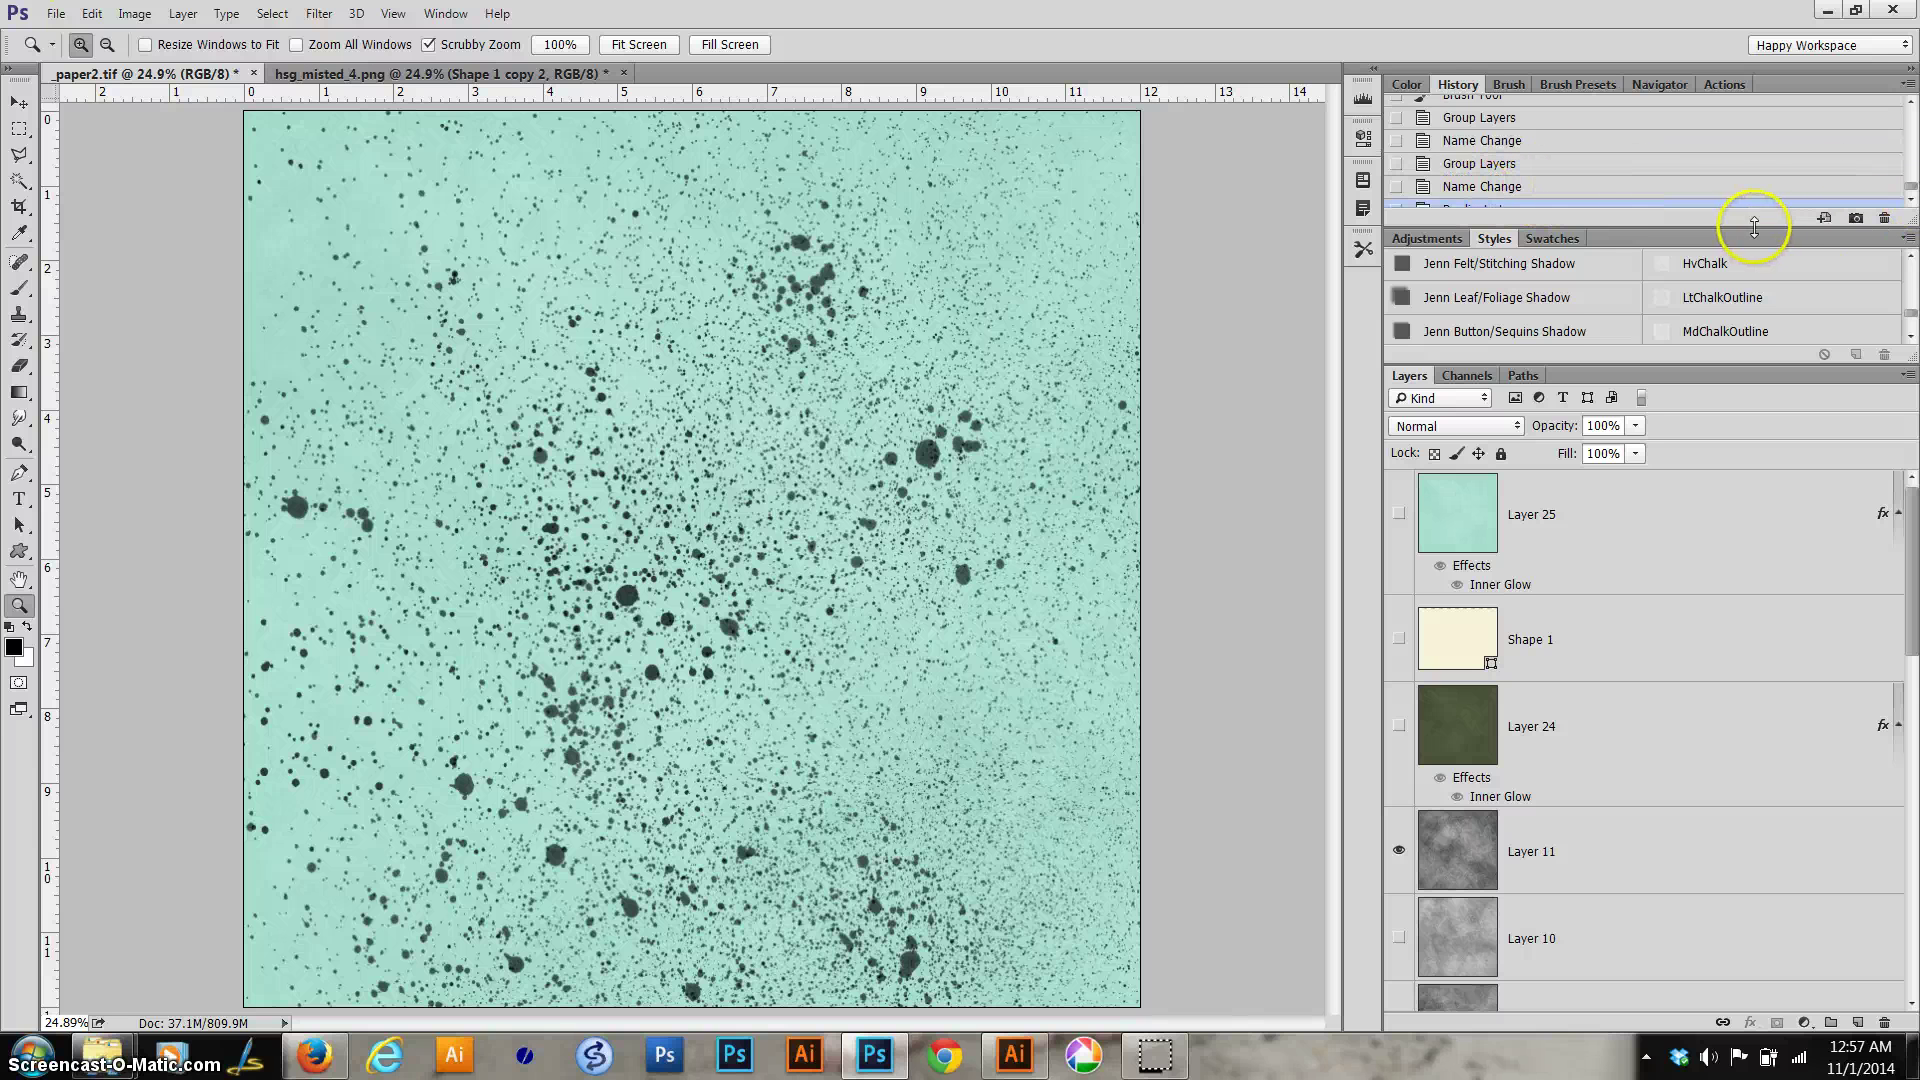
{"action": "left_click_drag", "start_coordinate": [1757, 232], "coordinate": [1756, 312]}
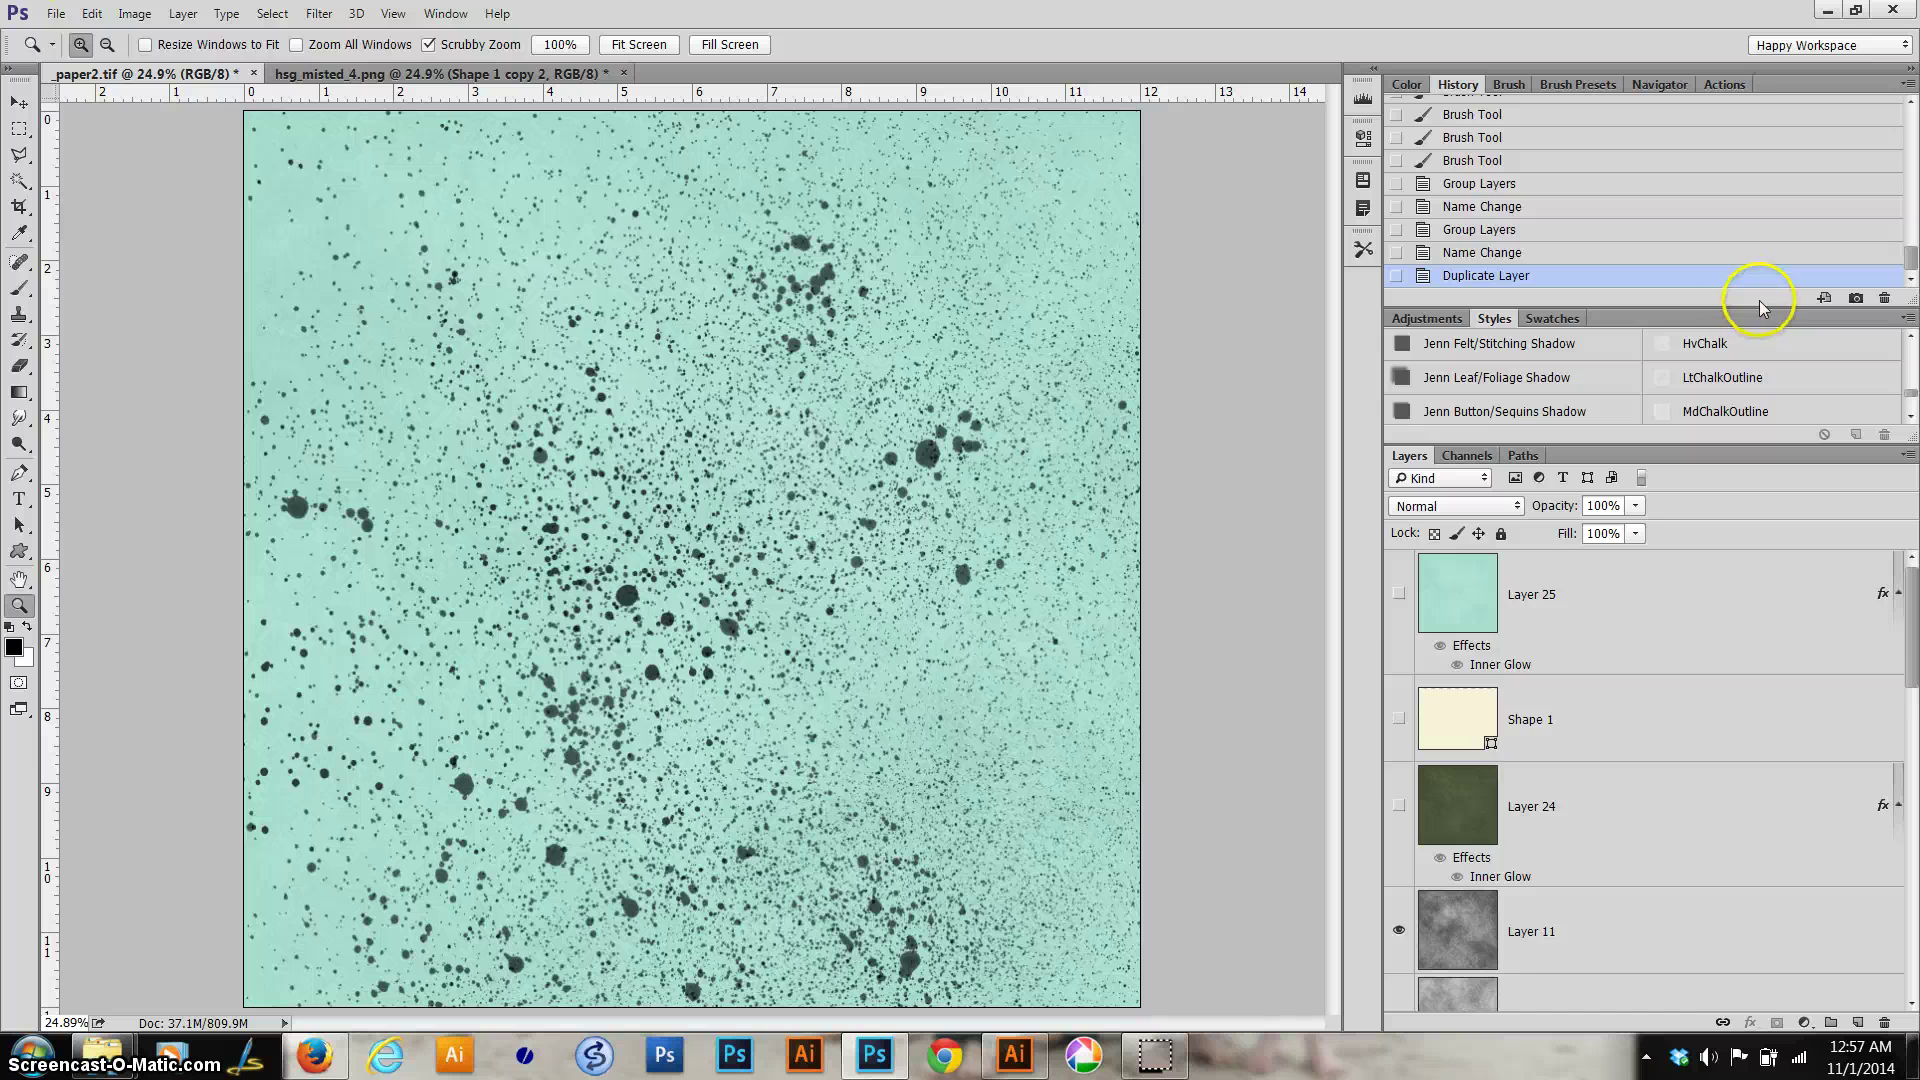
{"action": "left_click", "coordinate": [1534, 253]}
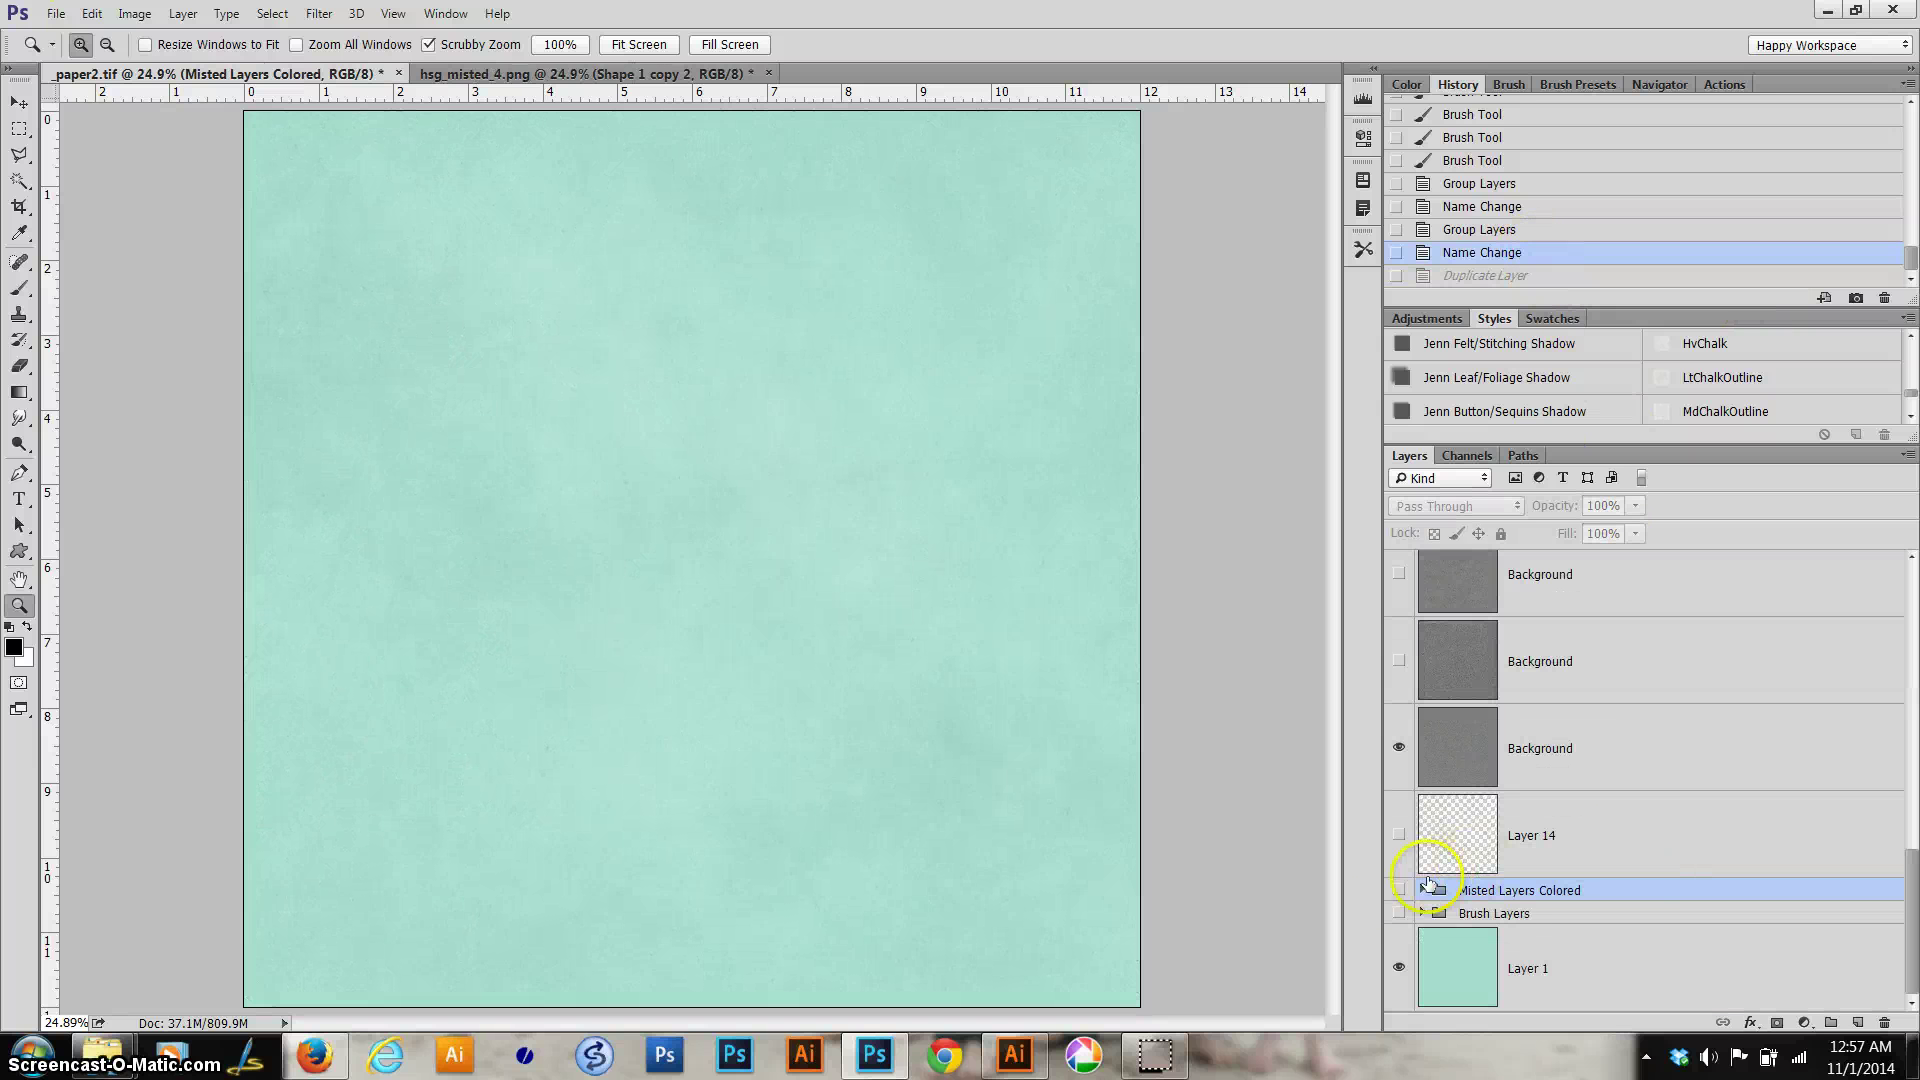
Step: Show and expand the Misted Layers Colored group, and toggle the clipped peach Layer 26 off and back on
{"action": "left_click", "coordinate": [1397, 889]}
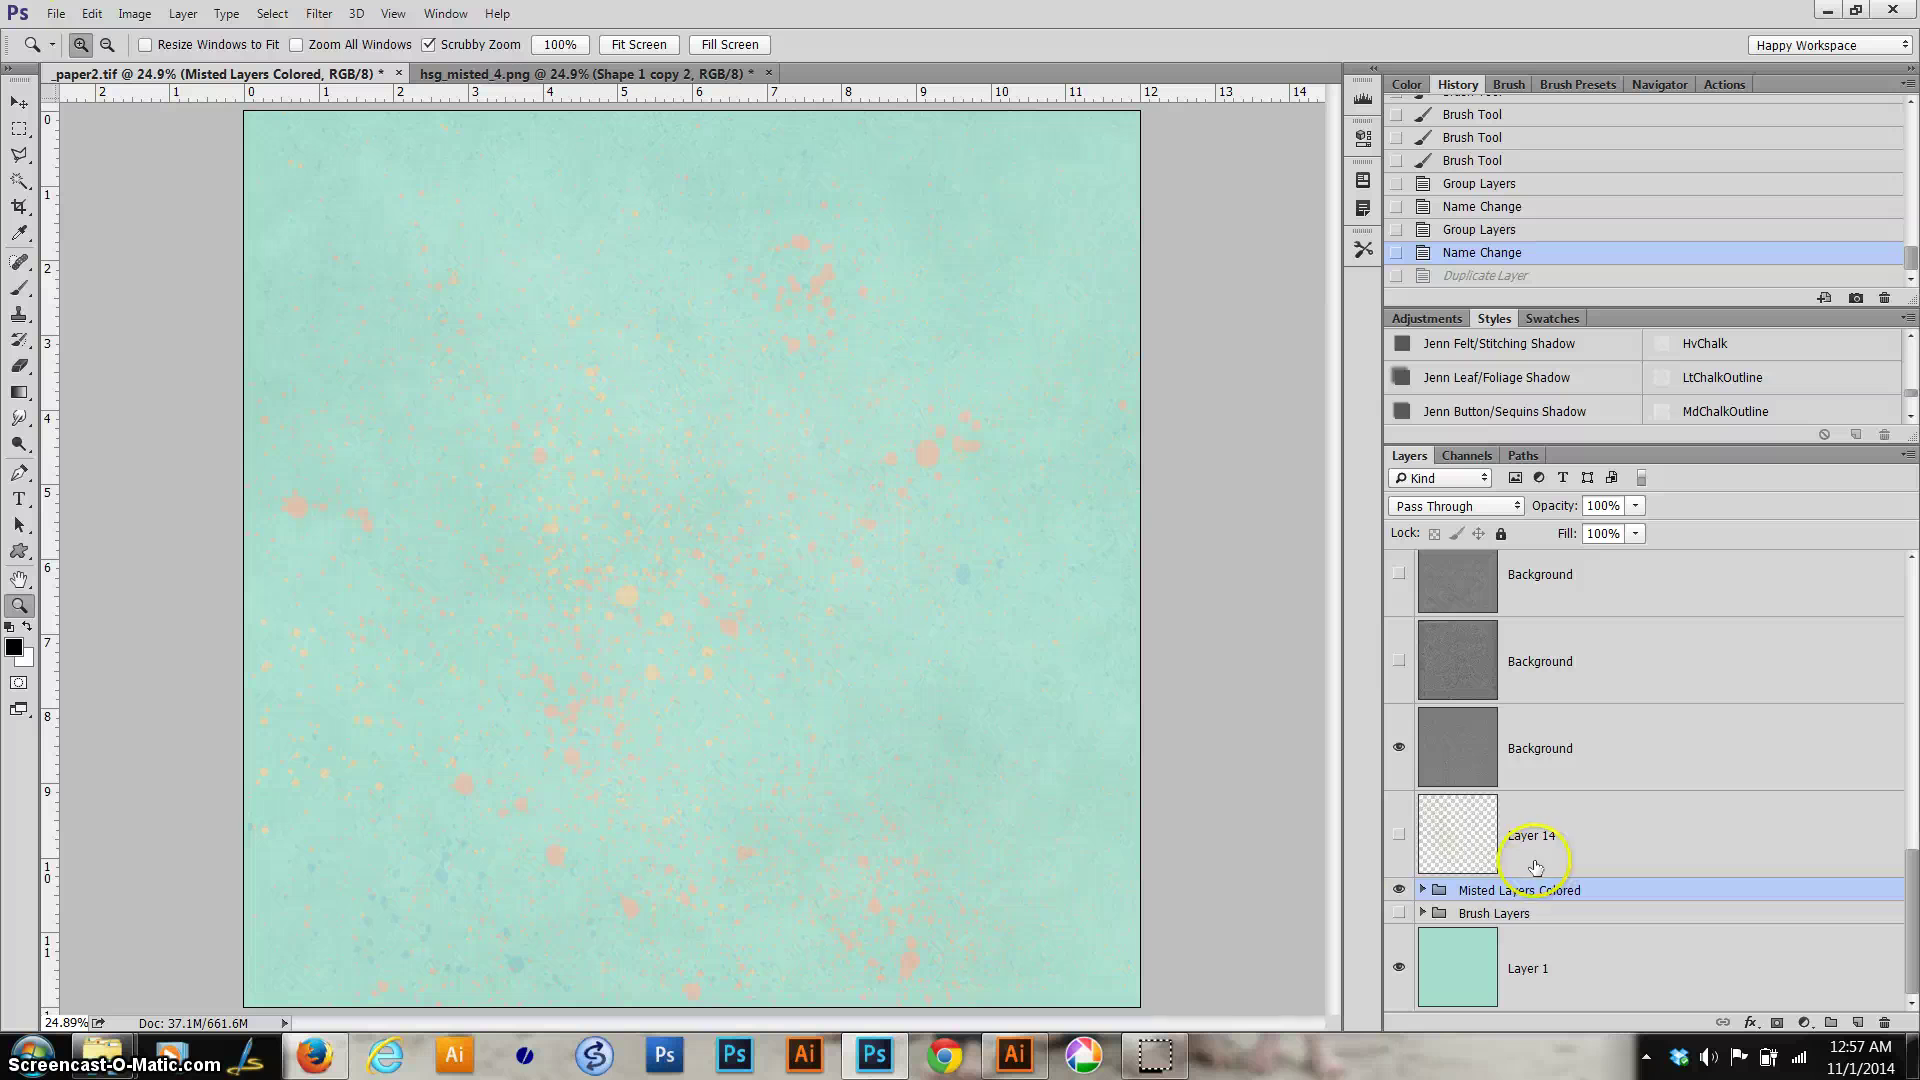
{"action": "left_click", "coordinate": [1422, 890]}
{"action": "scroll", "coordinate": [1587, 880], "scroll_direction": "down", "scroll_amount": 5}
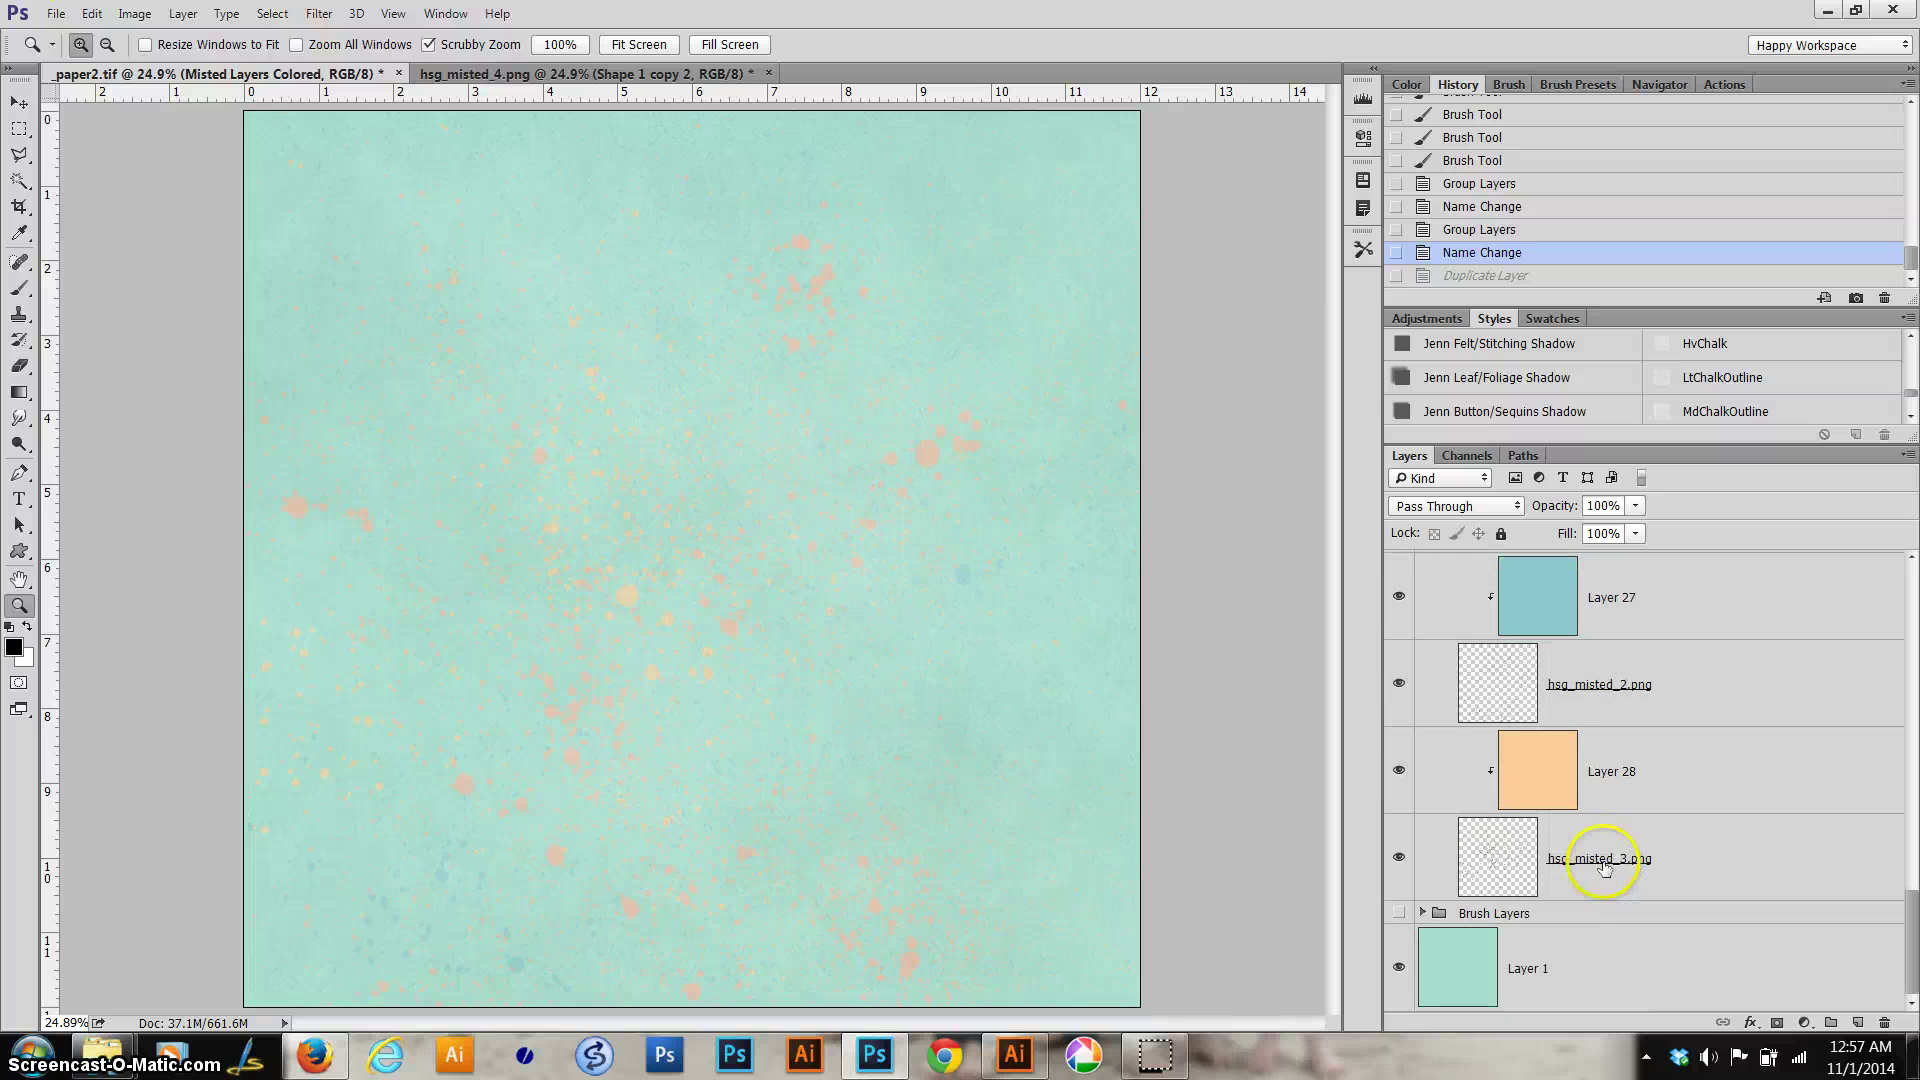
{"action": "scroll", "coordinate": [1596, 871], "scroll_direction": "up", "scroll_amount": 5}
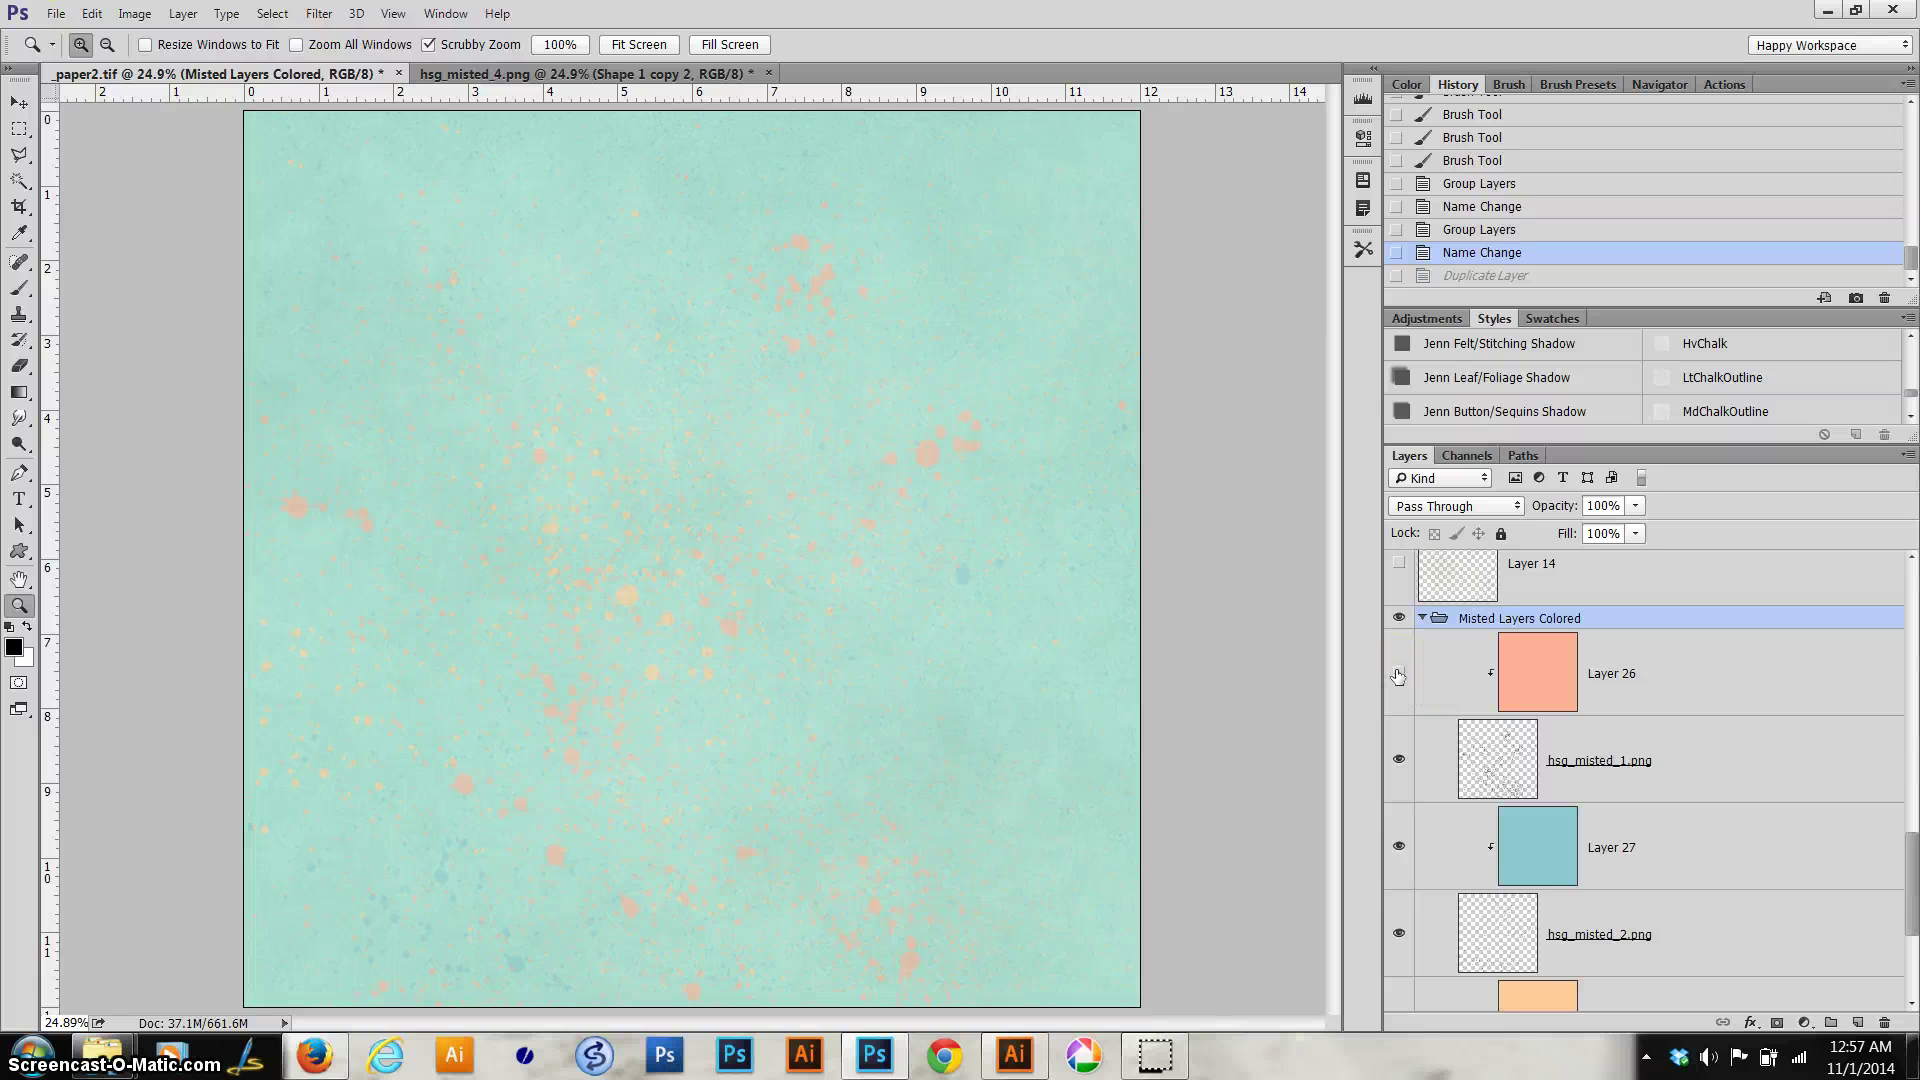
{"action": "left_click", "coordinate": [1398, 676]}
{"action": "left_click", "coordinate": [1398, 676]}
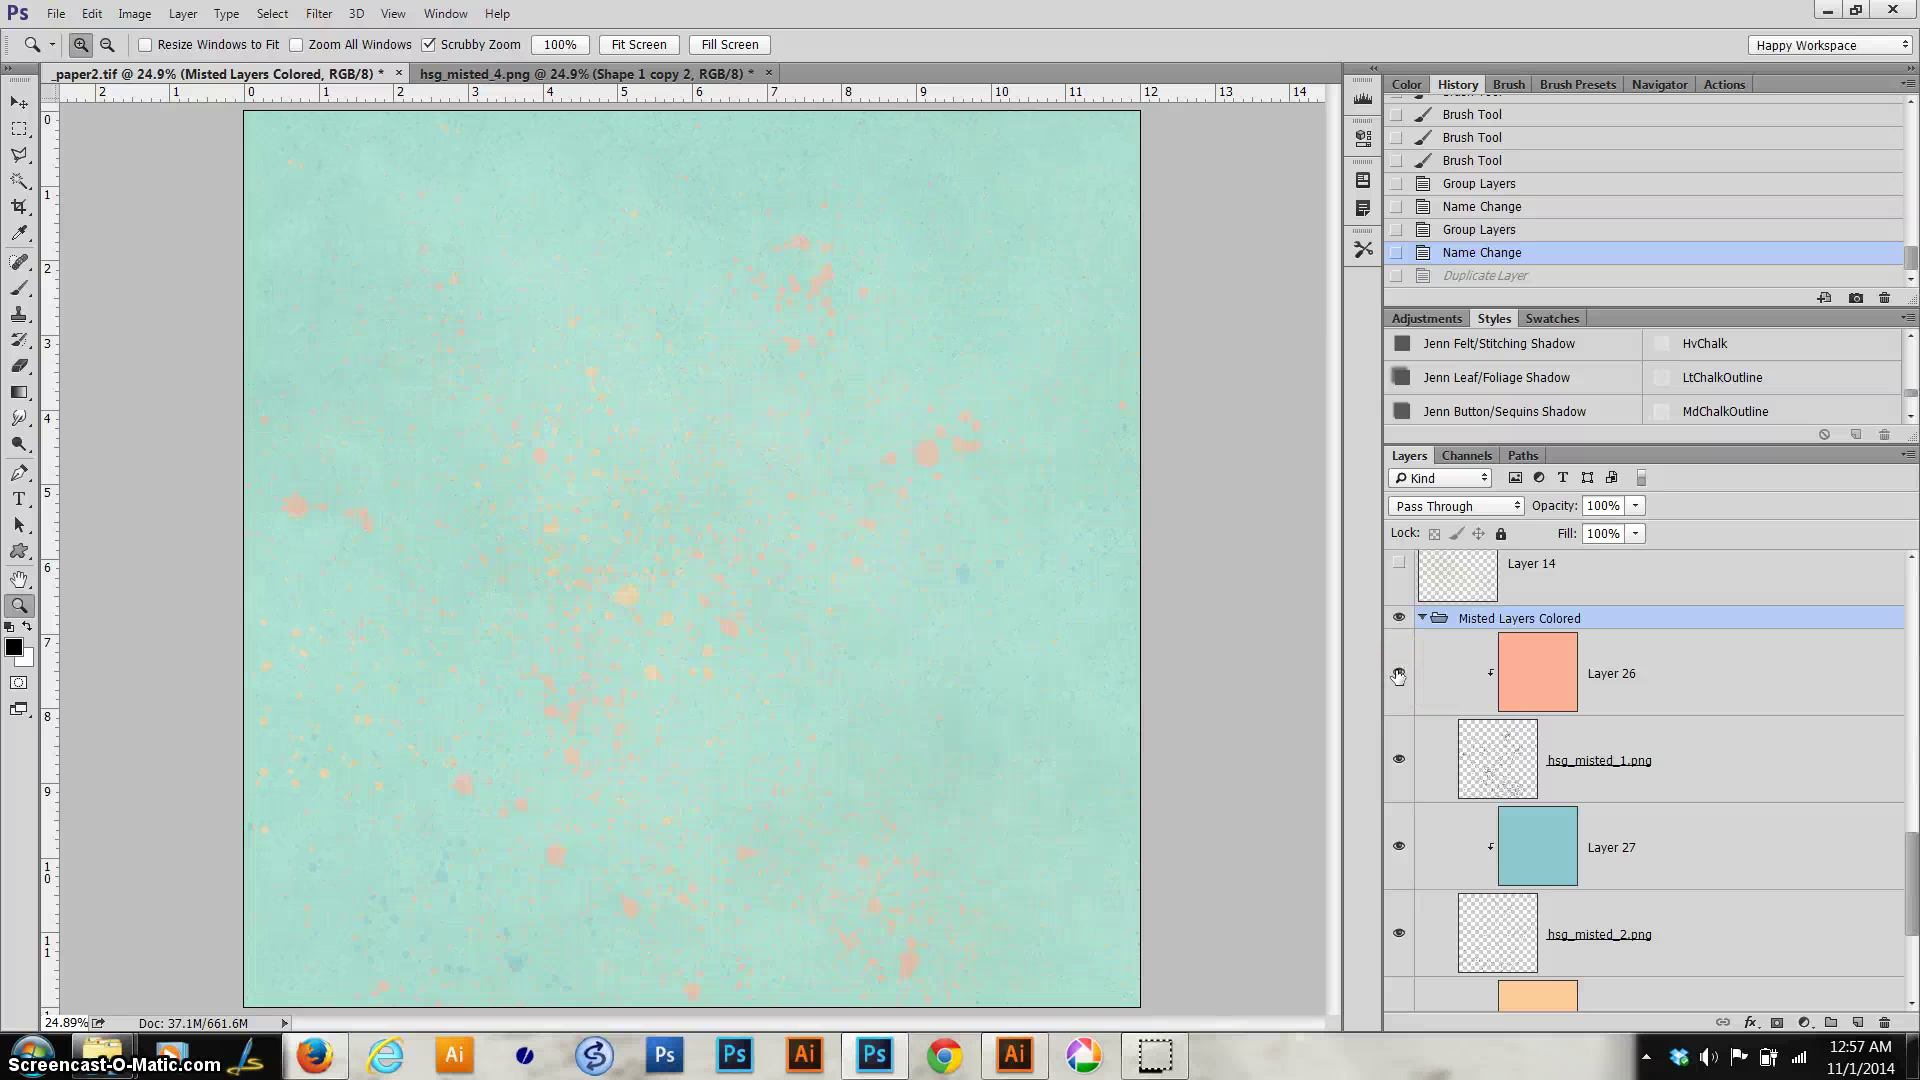
Step: Lock the transparent pixels of the hsg_misted_1.png layer and make the Brush Layers group visible
{"action": "left_click", "coordinate": [1565, 762]}
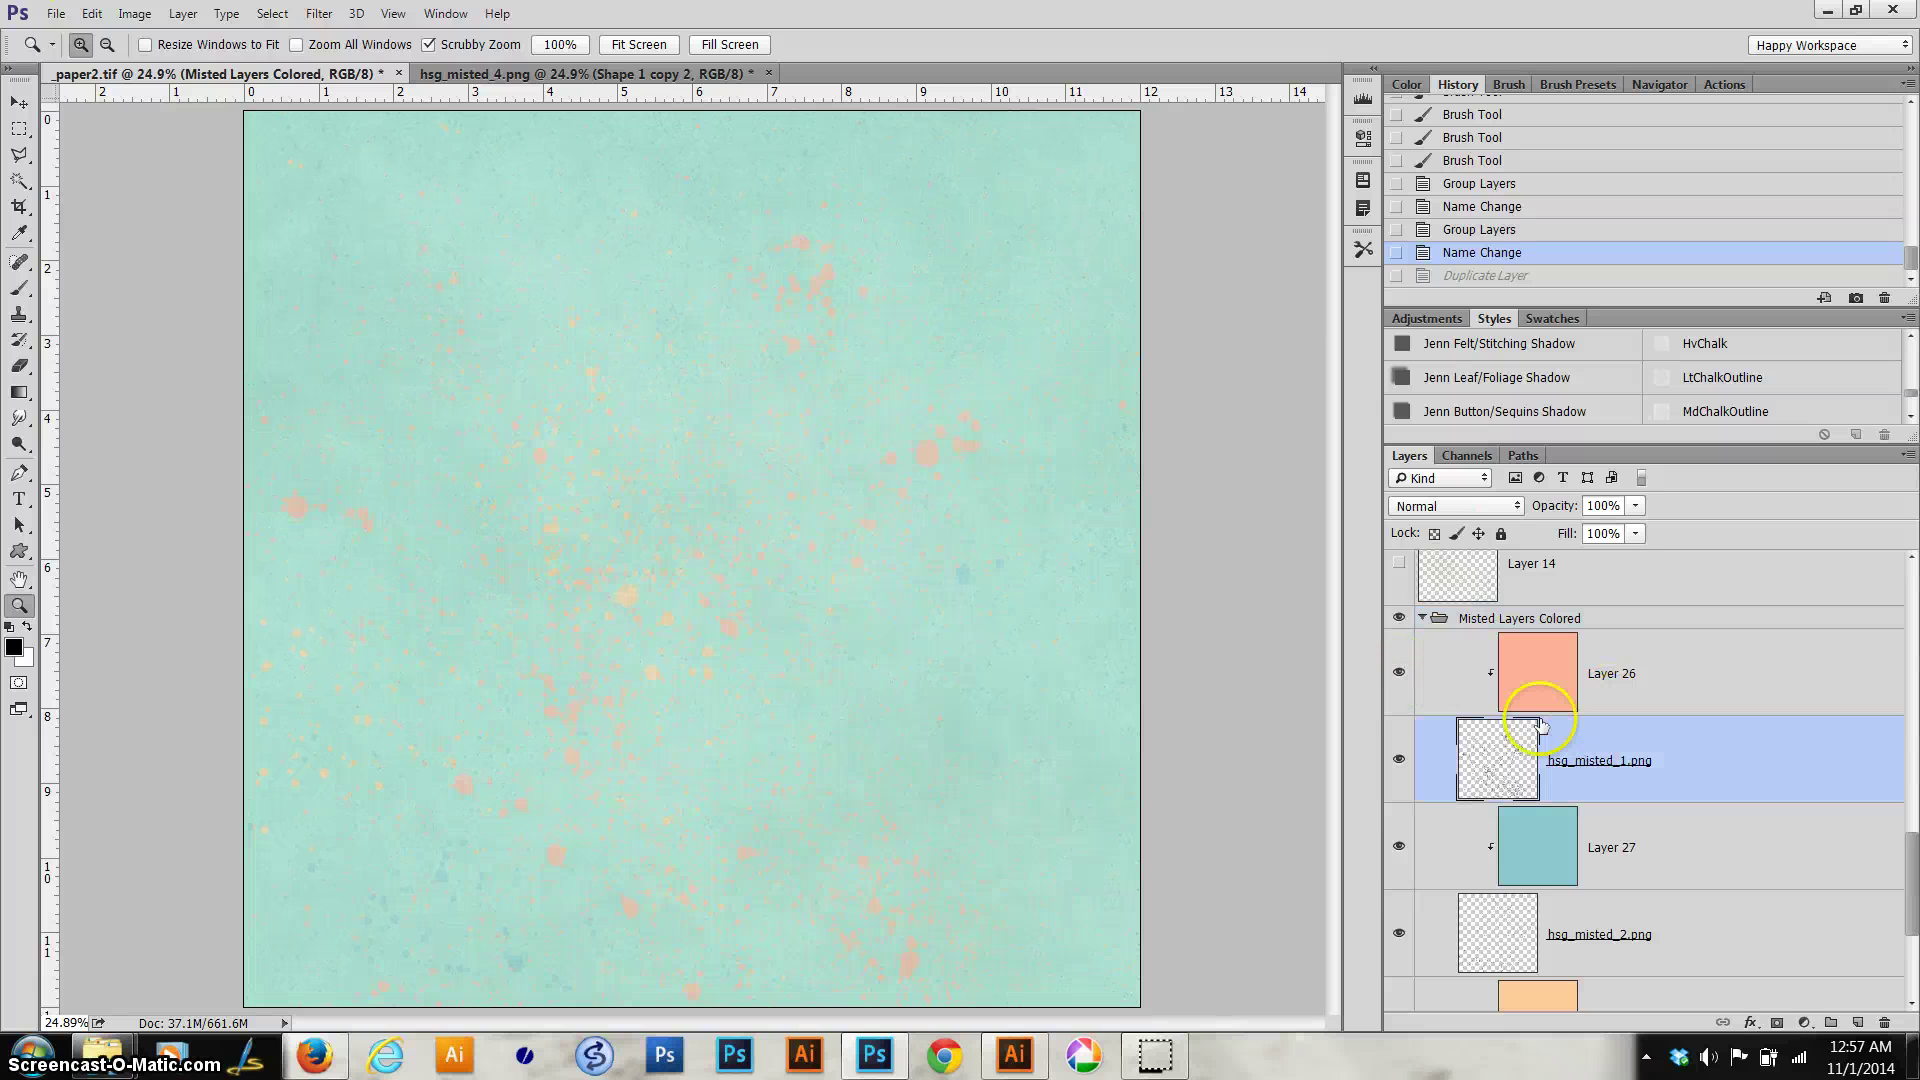
{"action": "left_click", "coordinate": [1433, 535]}
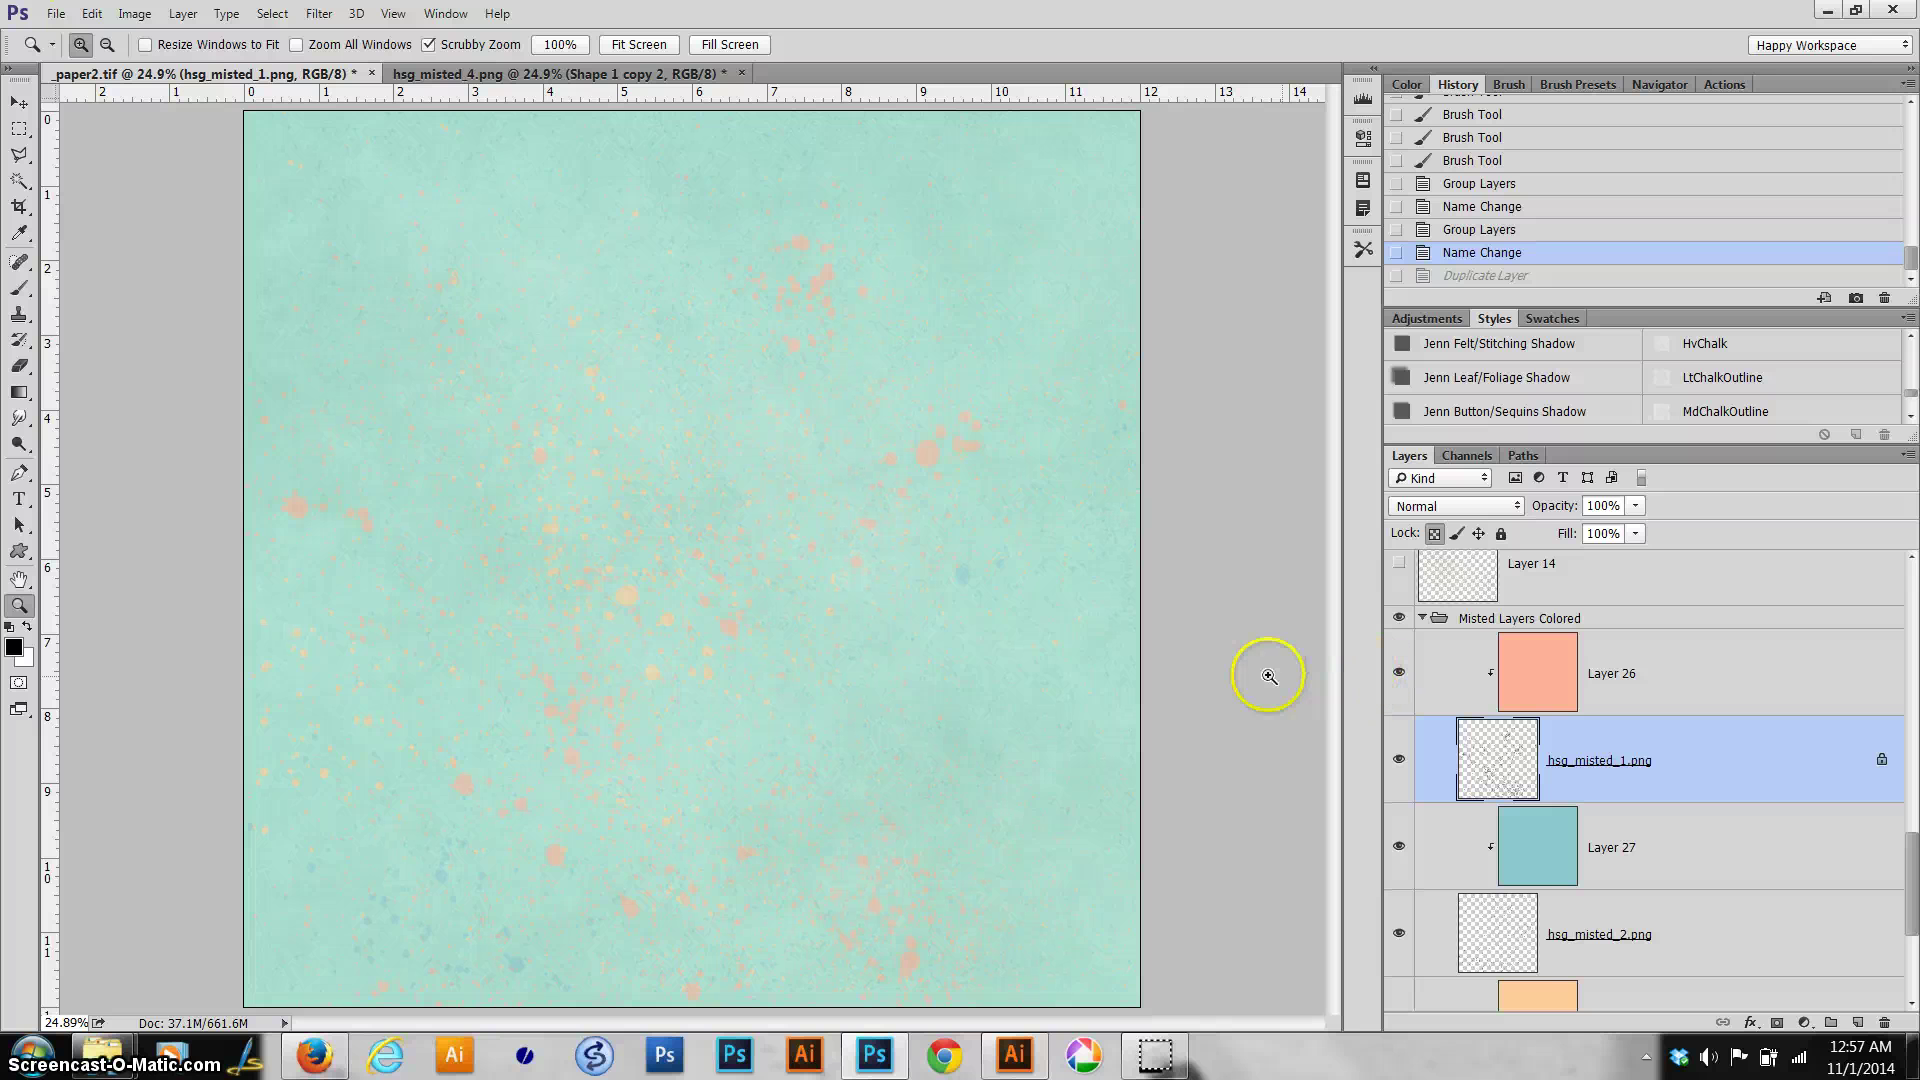
{"action": "left_click", "coordinate": [565, 45]}
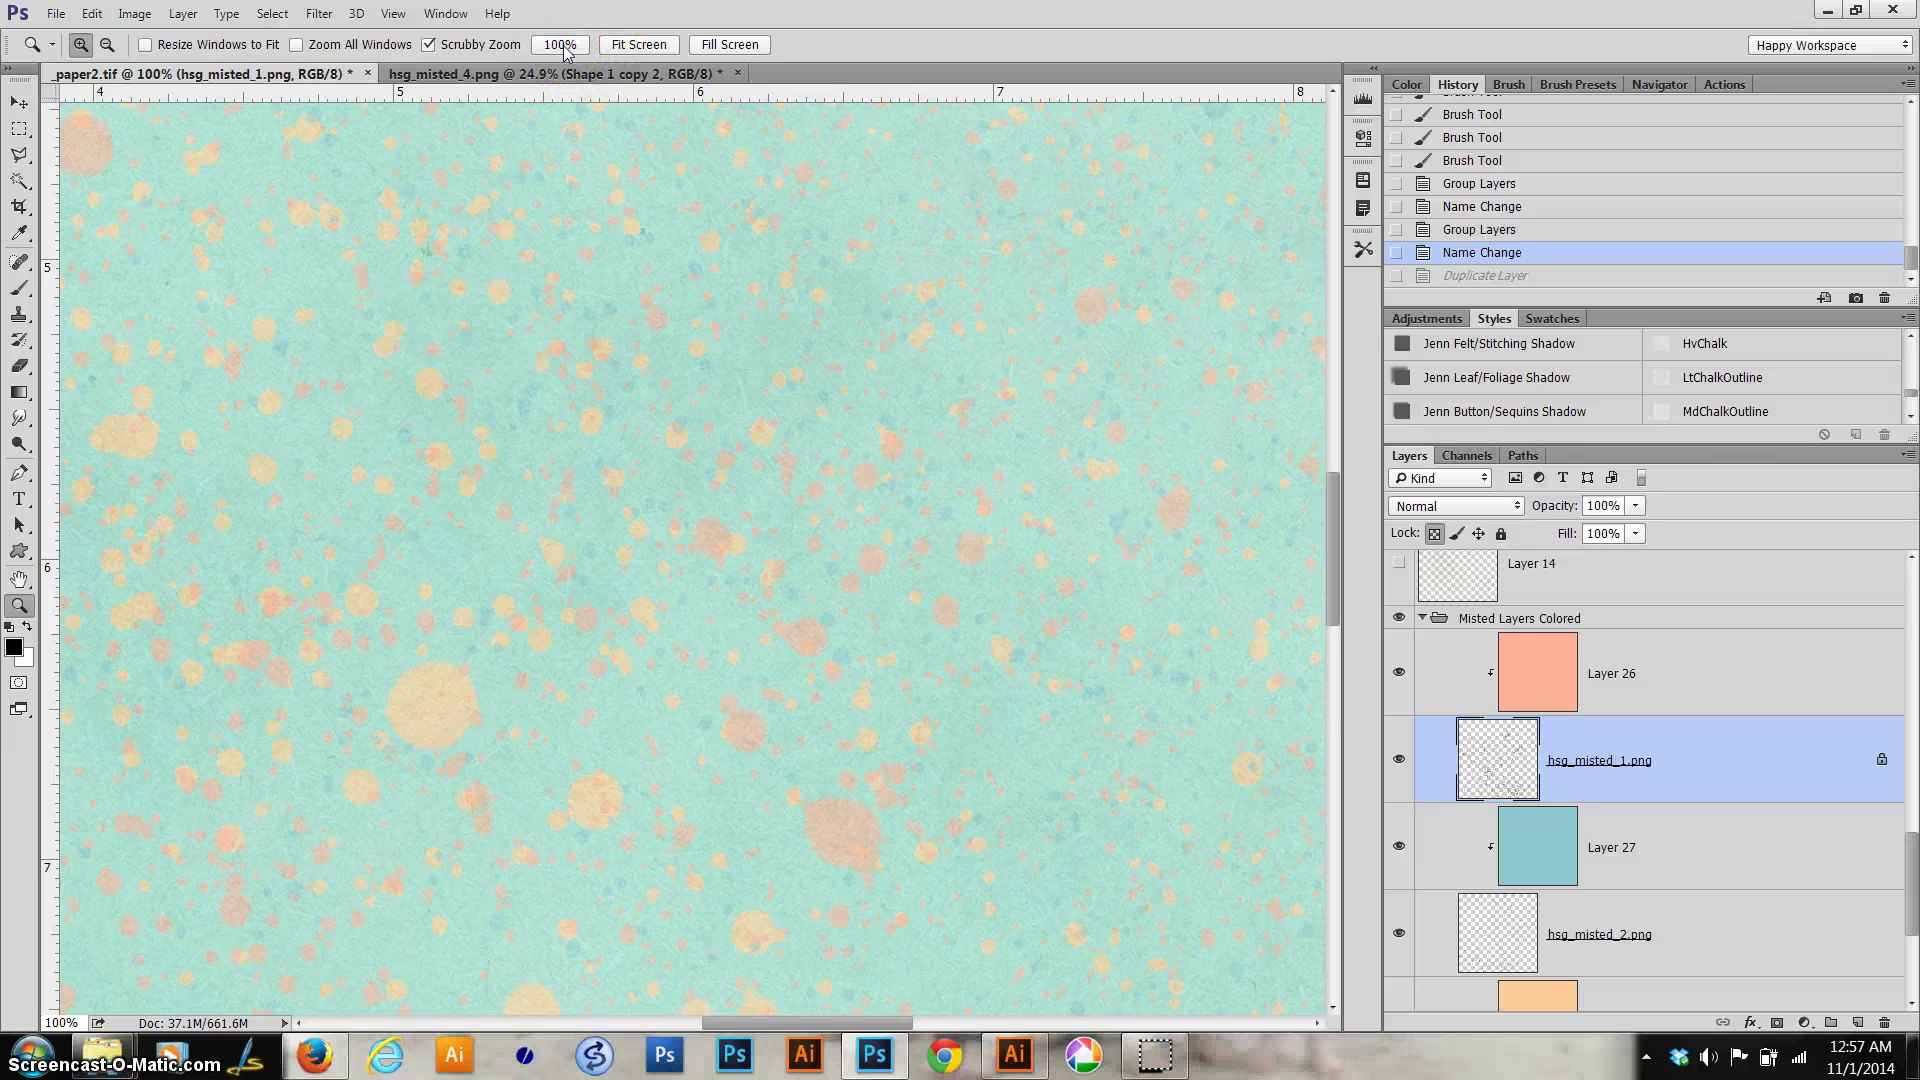
{"action": "left_click", "coordinate": [637, 46]}
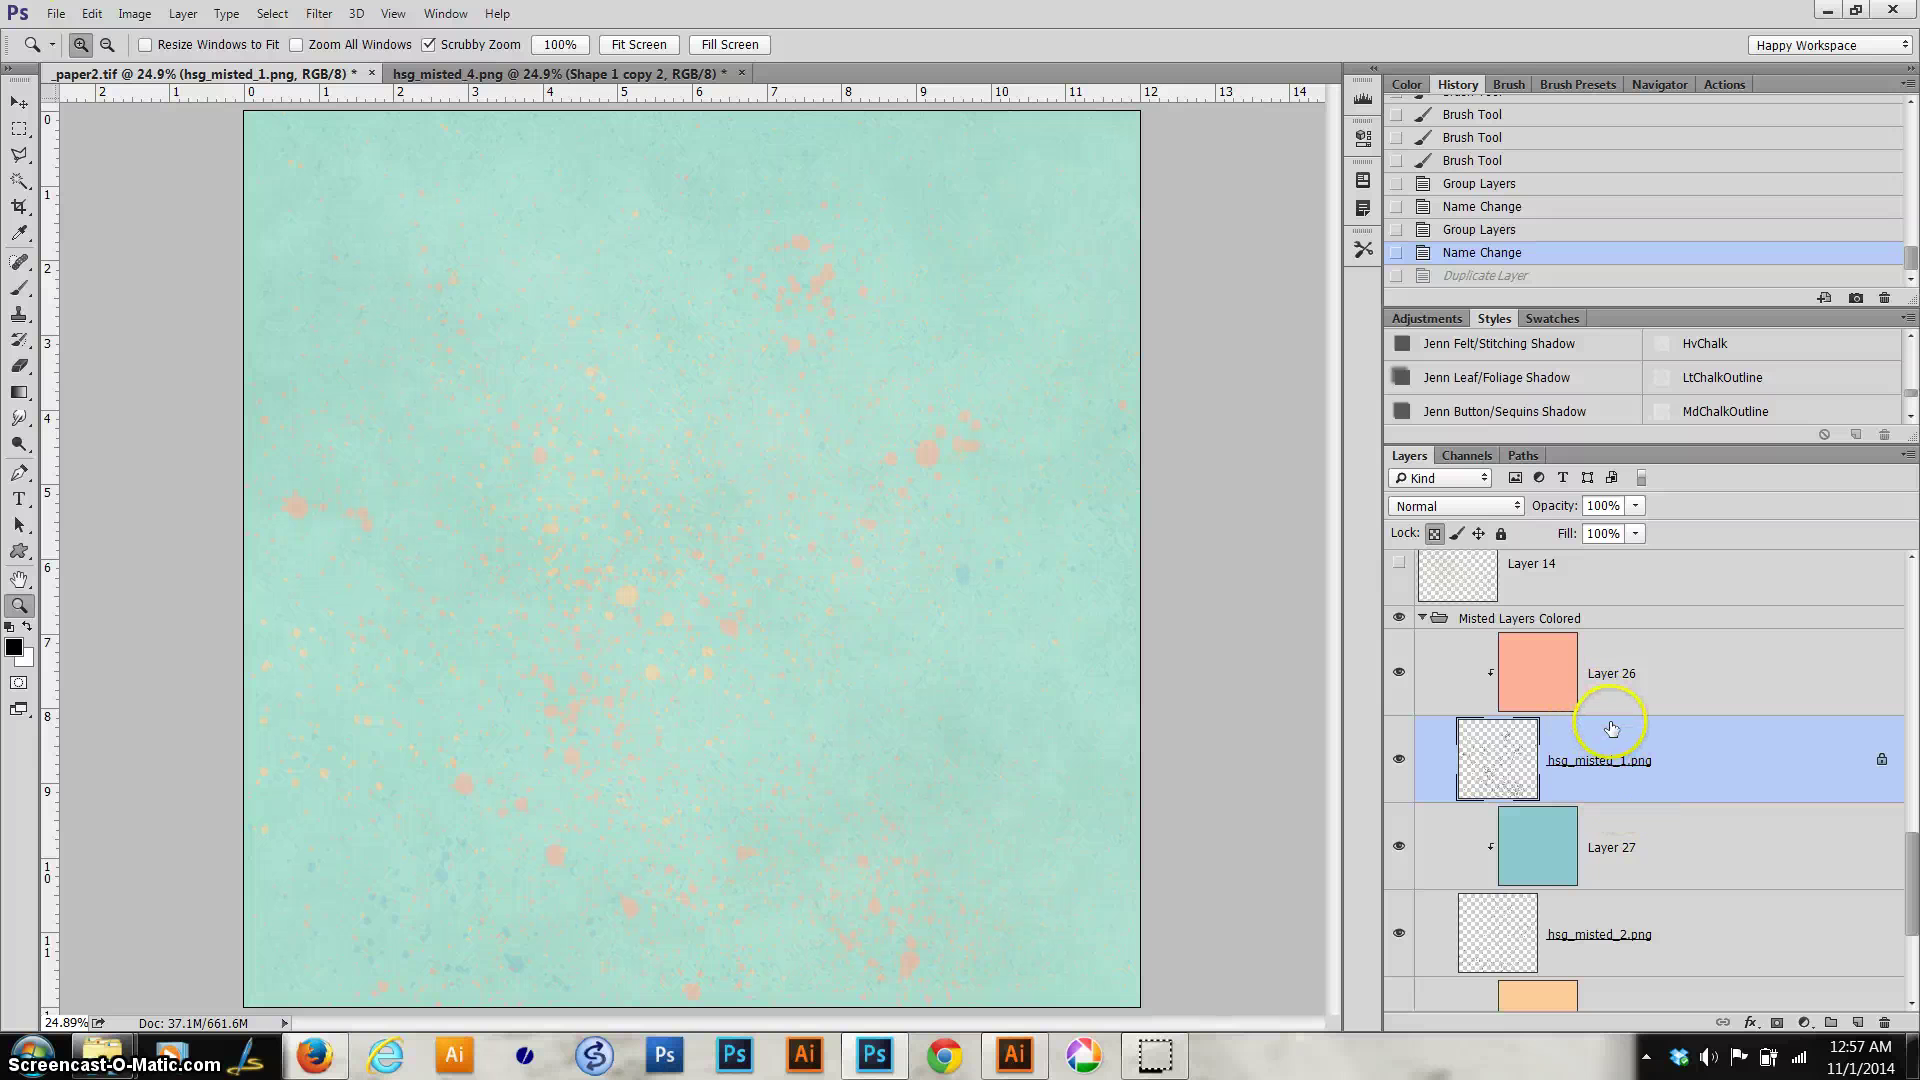
{"action": "scroll", "coordinate": [1612, 736], "scroll_direction": "down", "scroll_amount": 3}
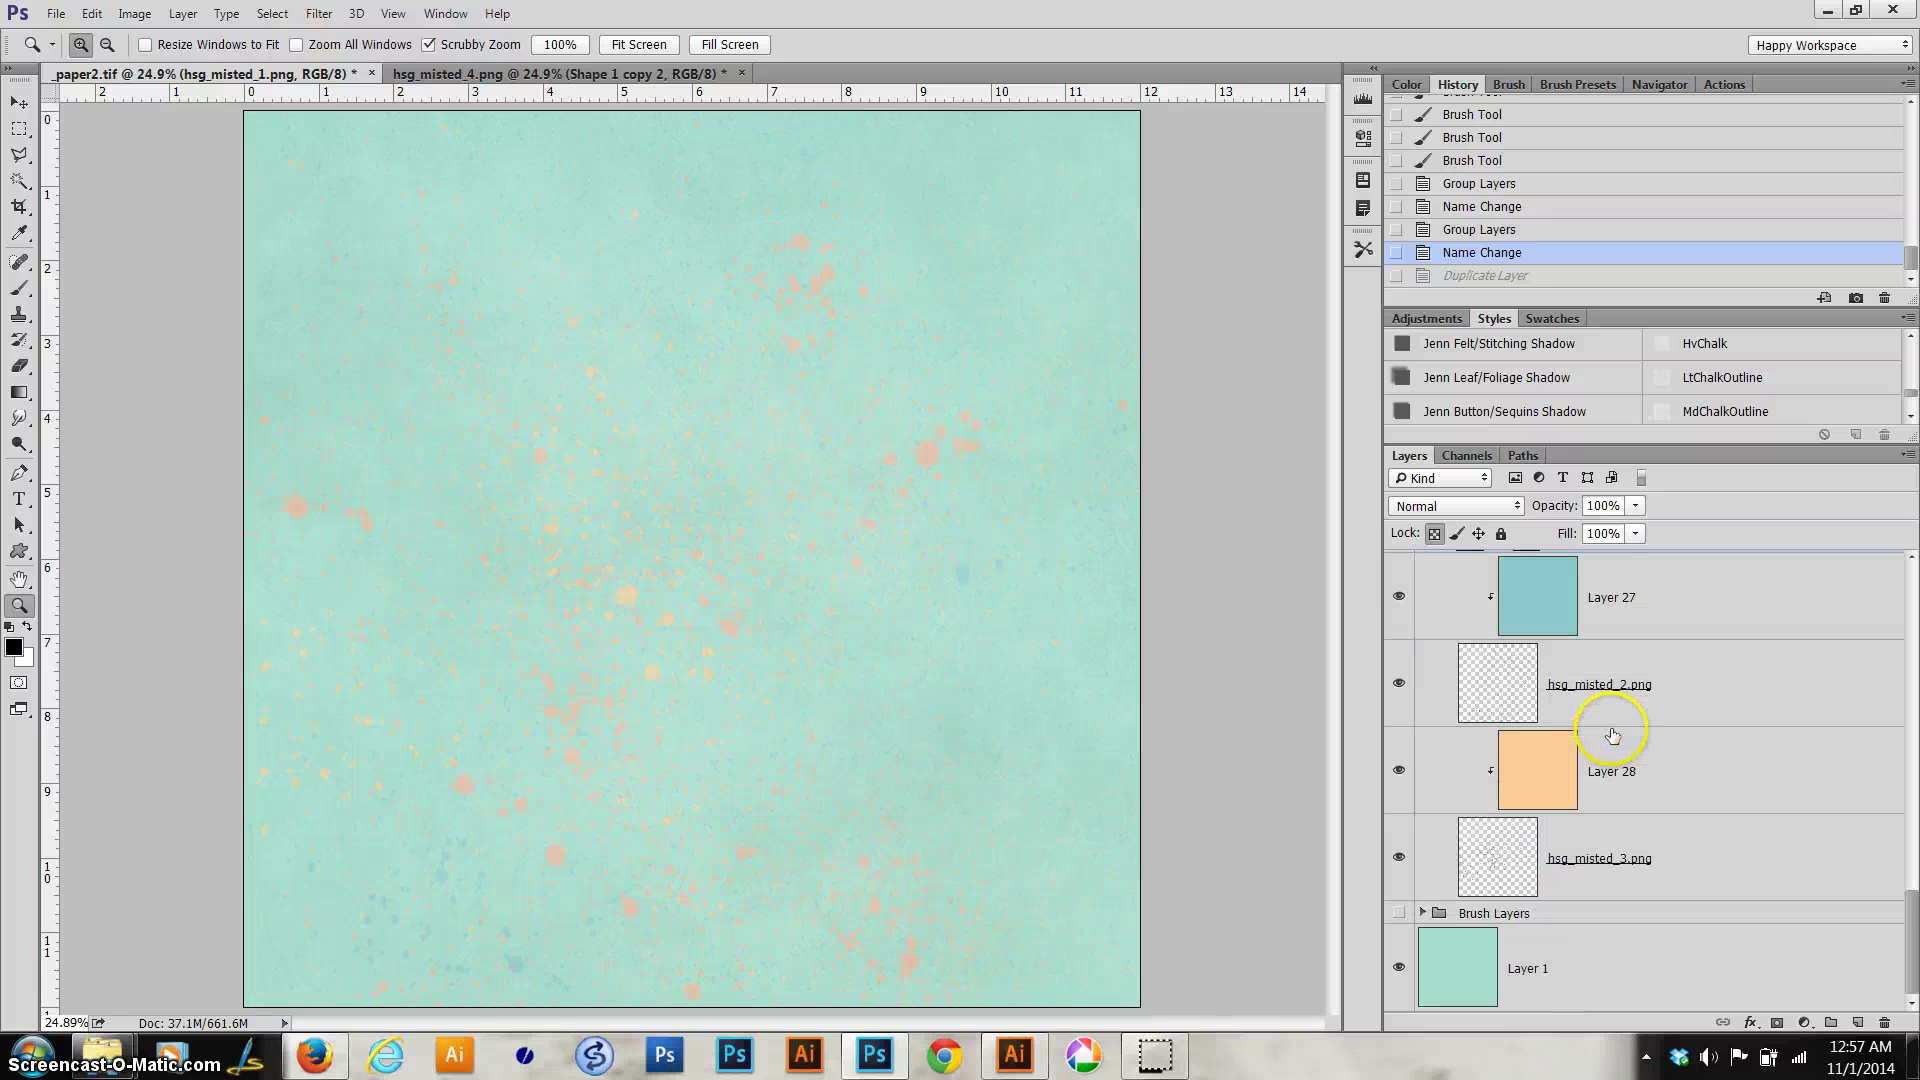
{"action": "left_click", "coordinate": [1398, 914]}
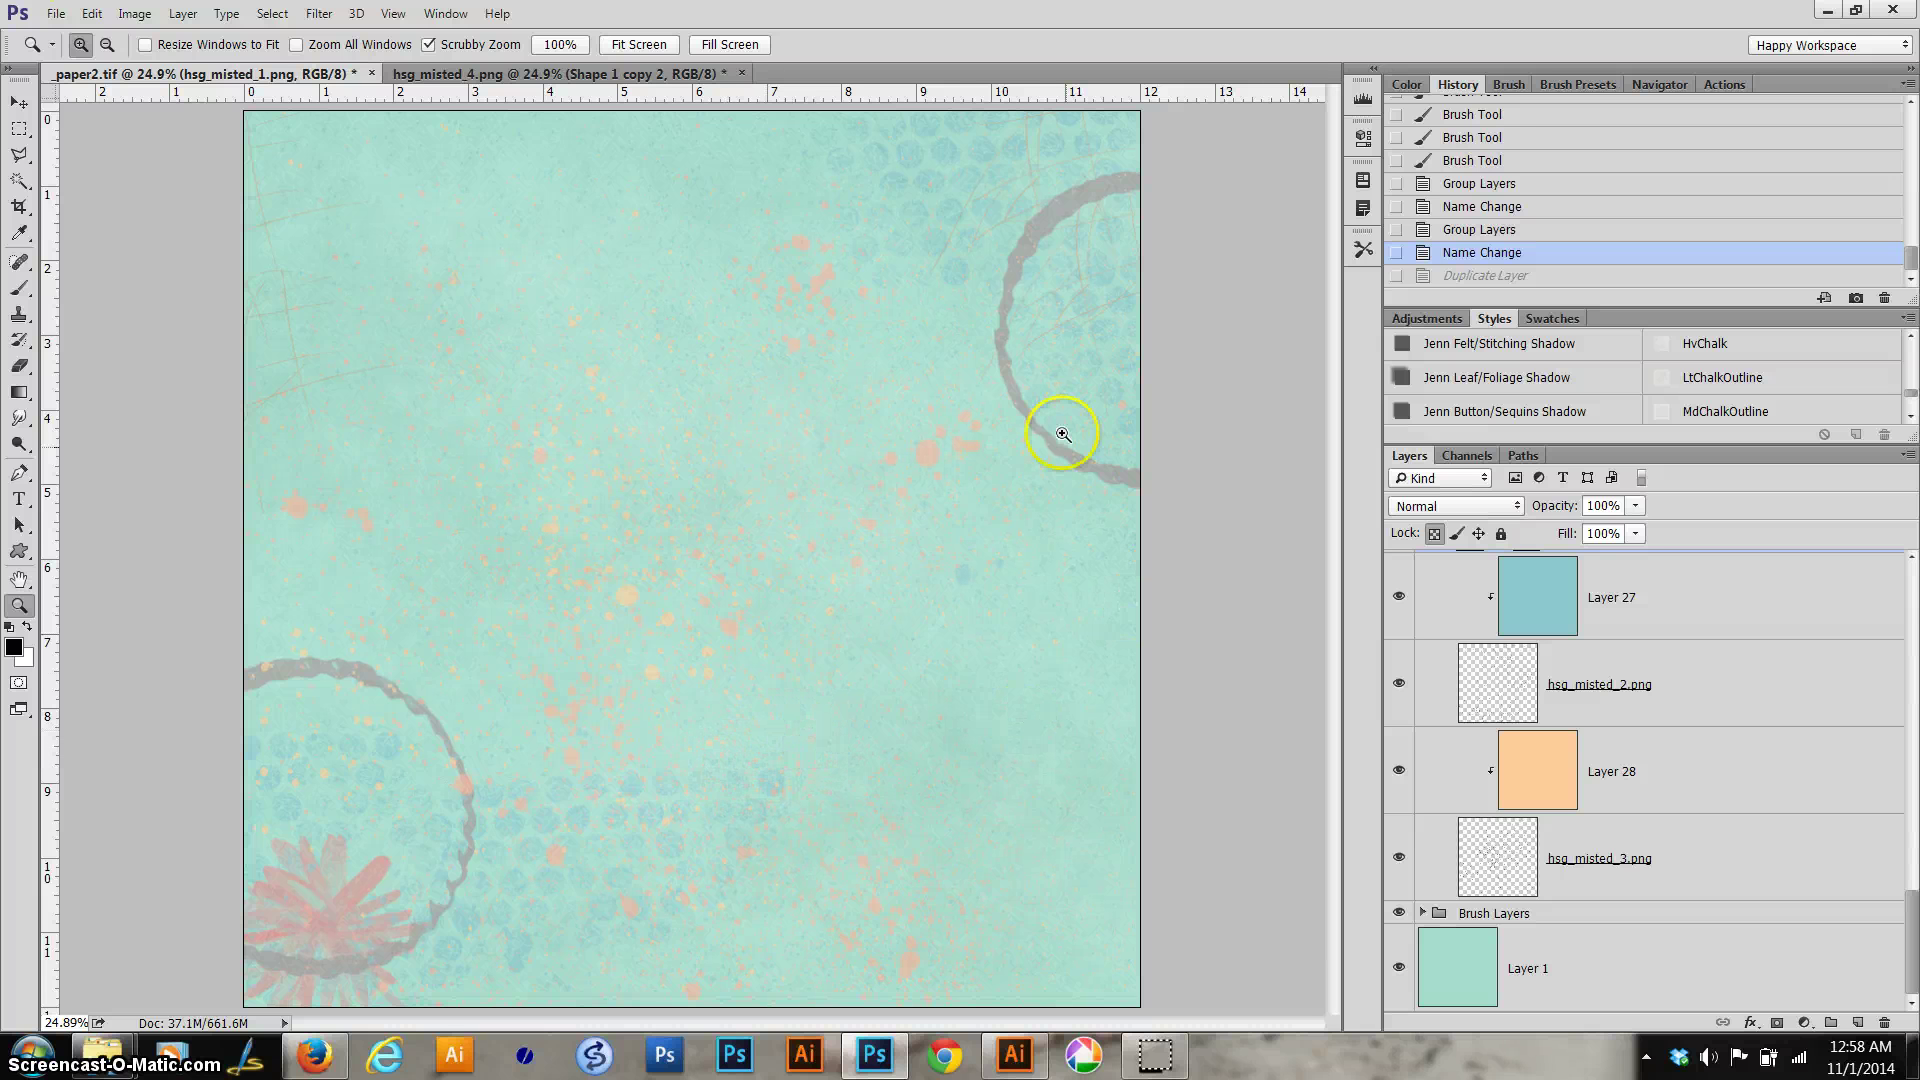
Step: In hsg_misted_4.png, show the Shape 1 copy 2 layer and add a layer mask filled with black to Layer 0
{"action": "left_click", "coordinate": [614, 74]}
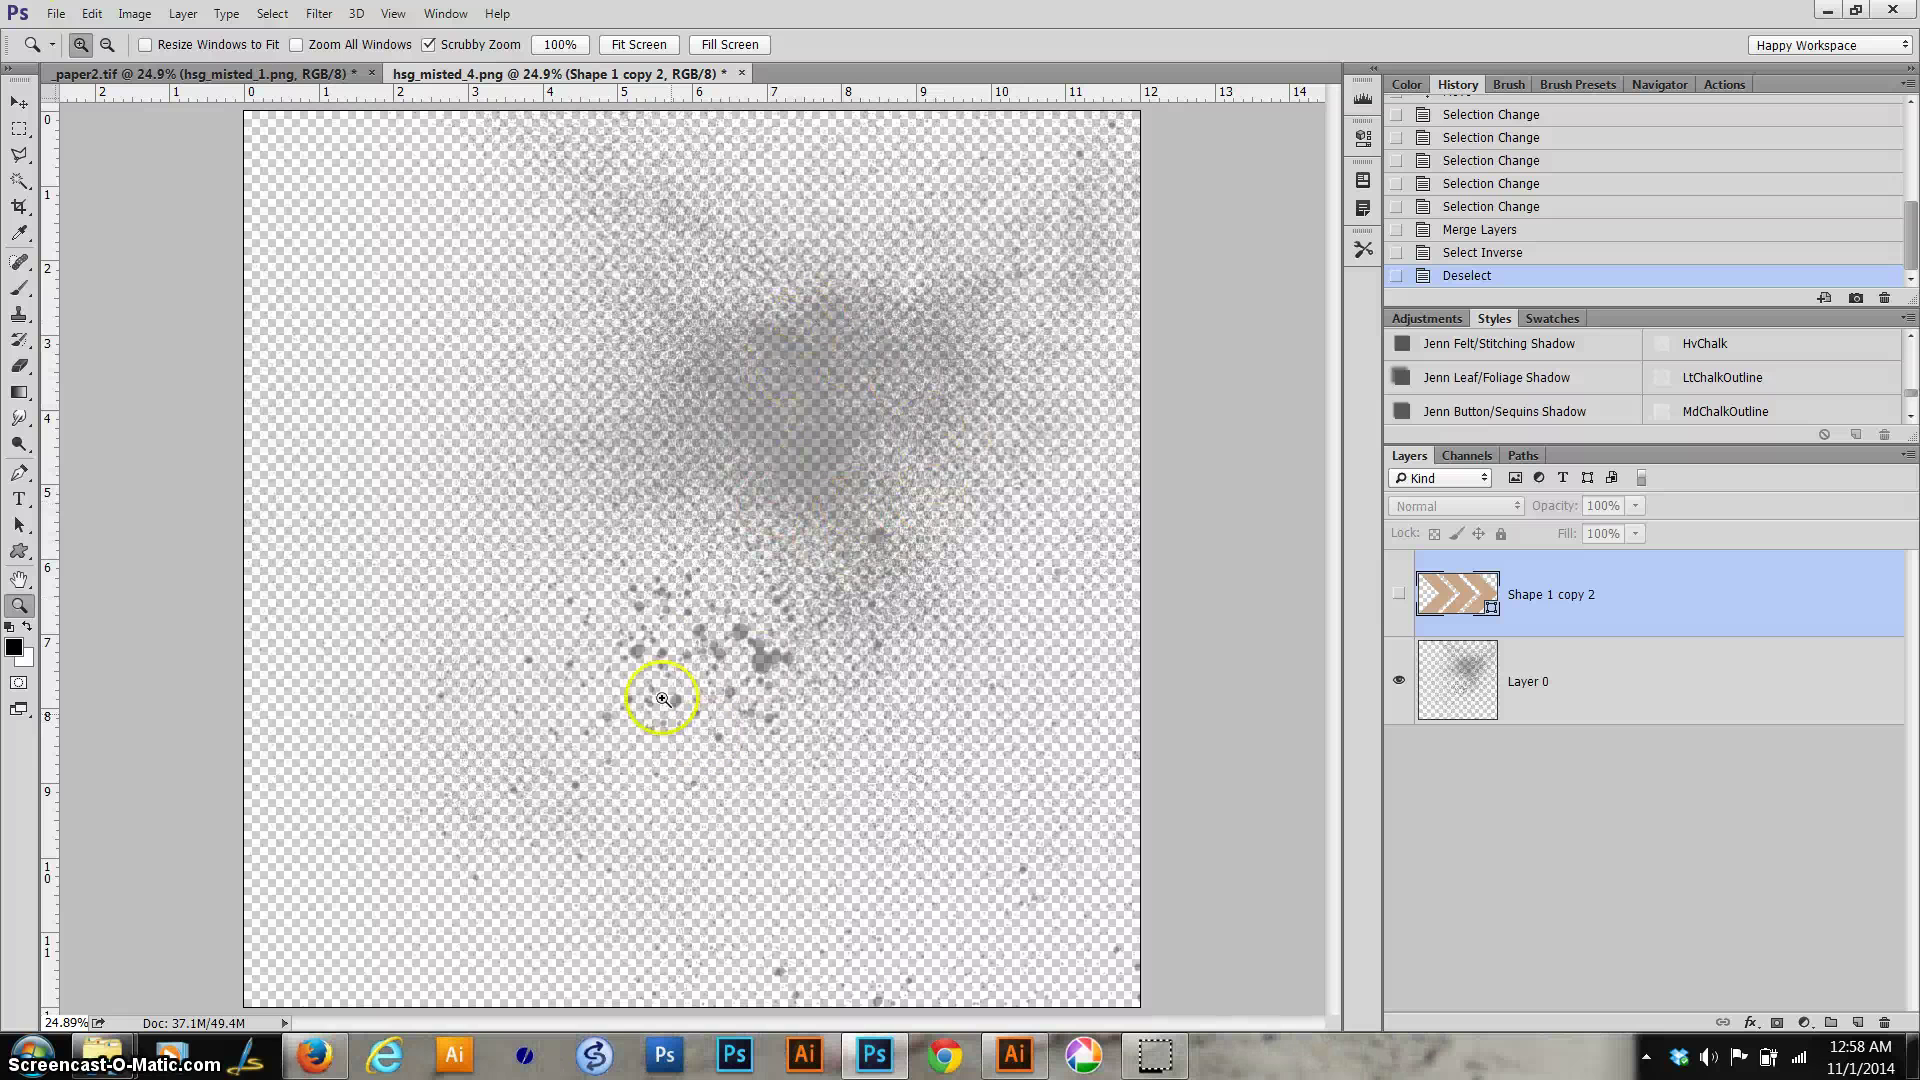
{"action": "left_click", "coordinate": [1398, 595]}
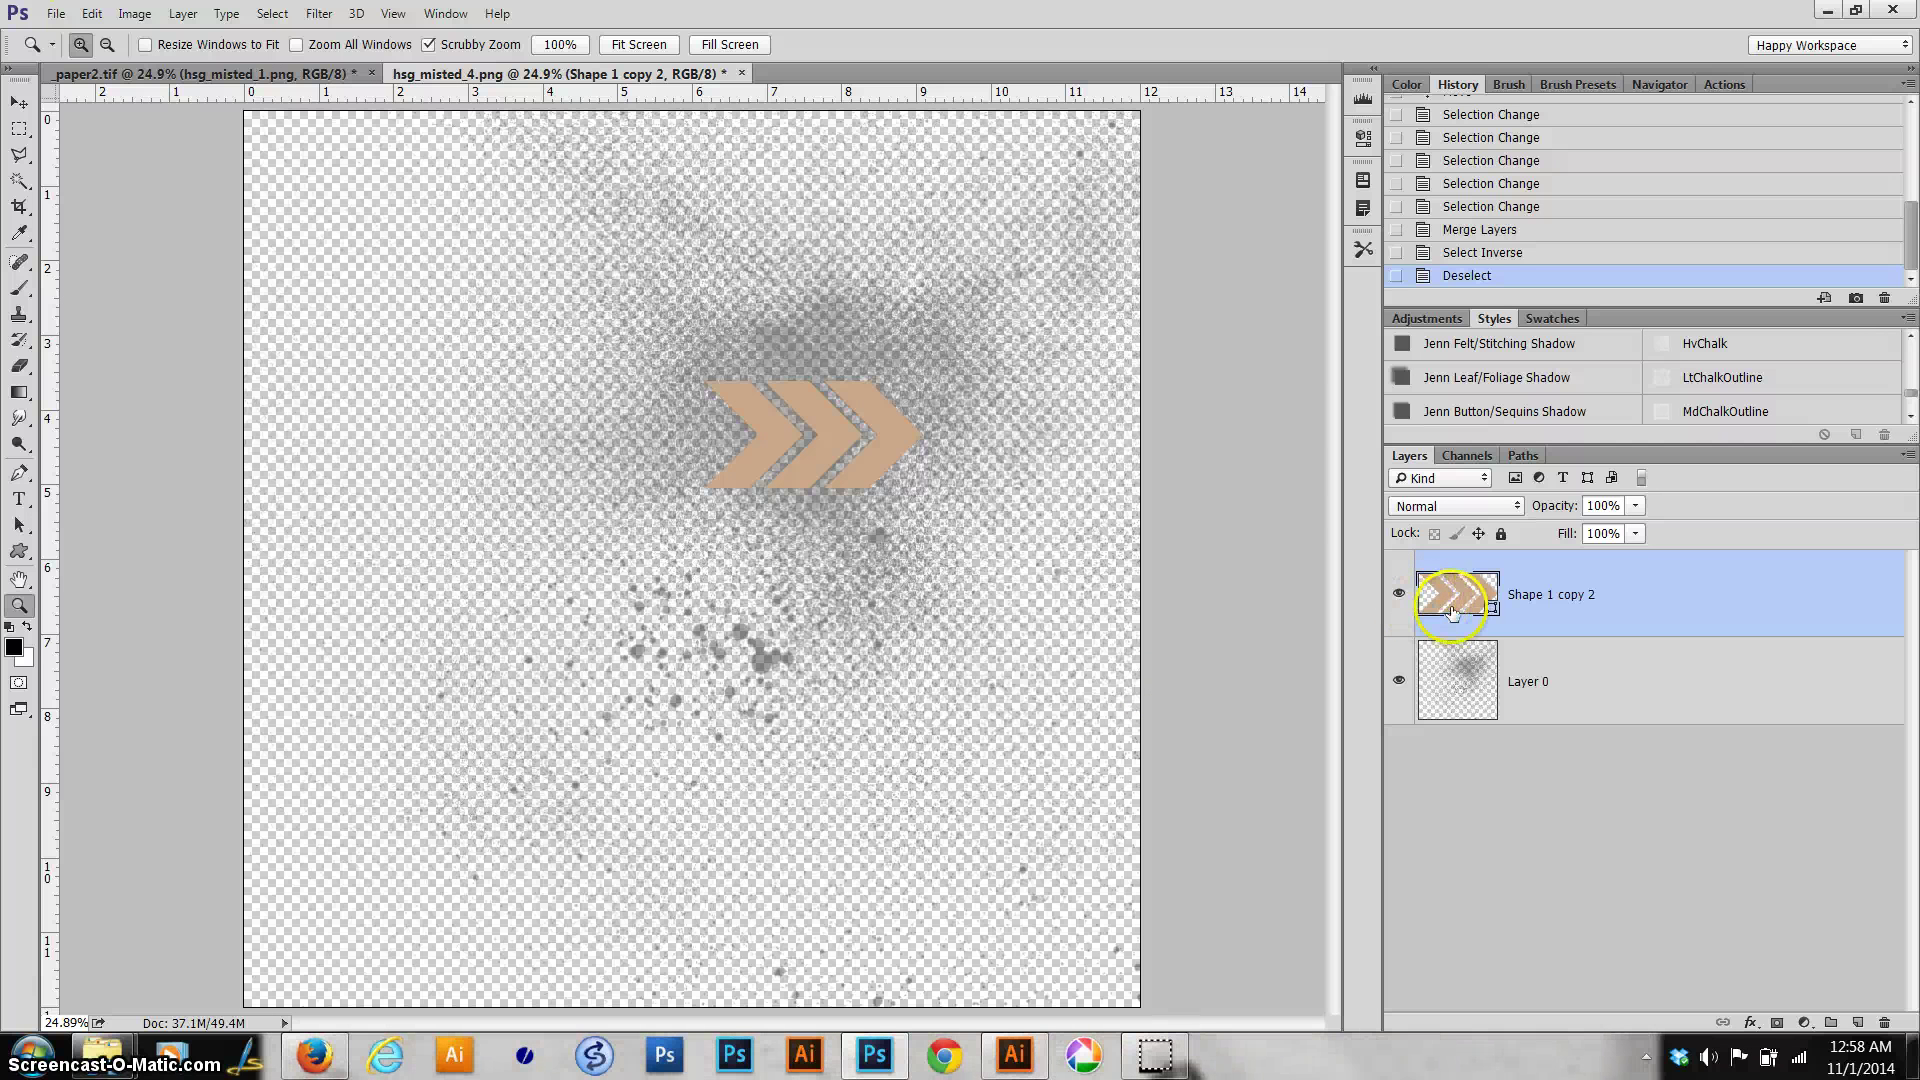
{"action": "left_click", "coordinate": [1478, 687]}
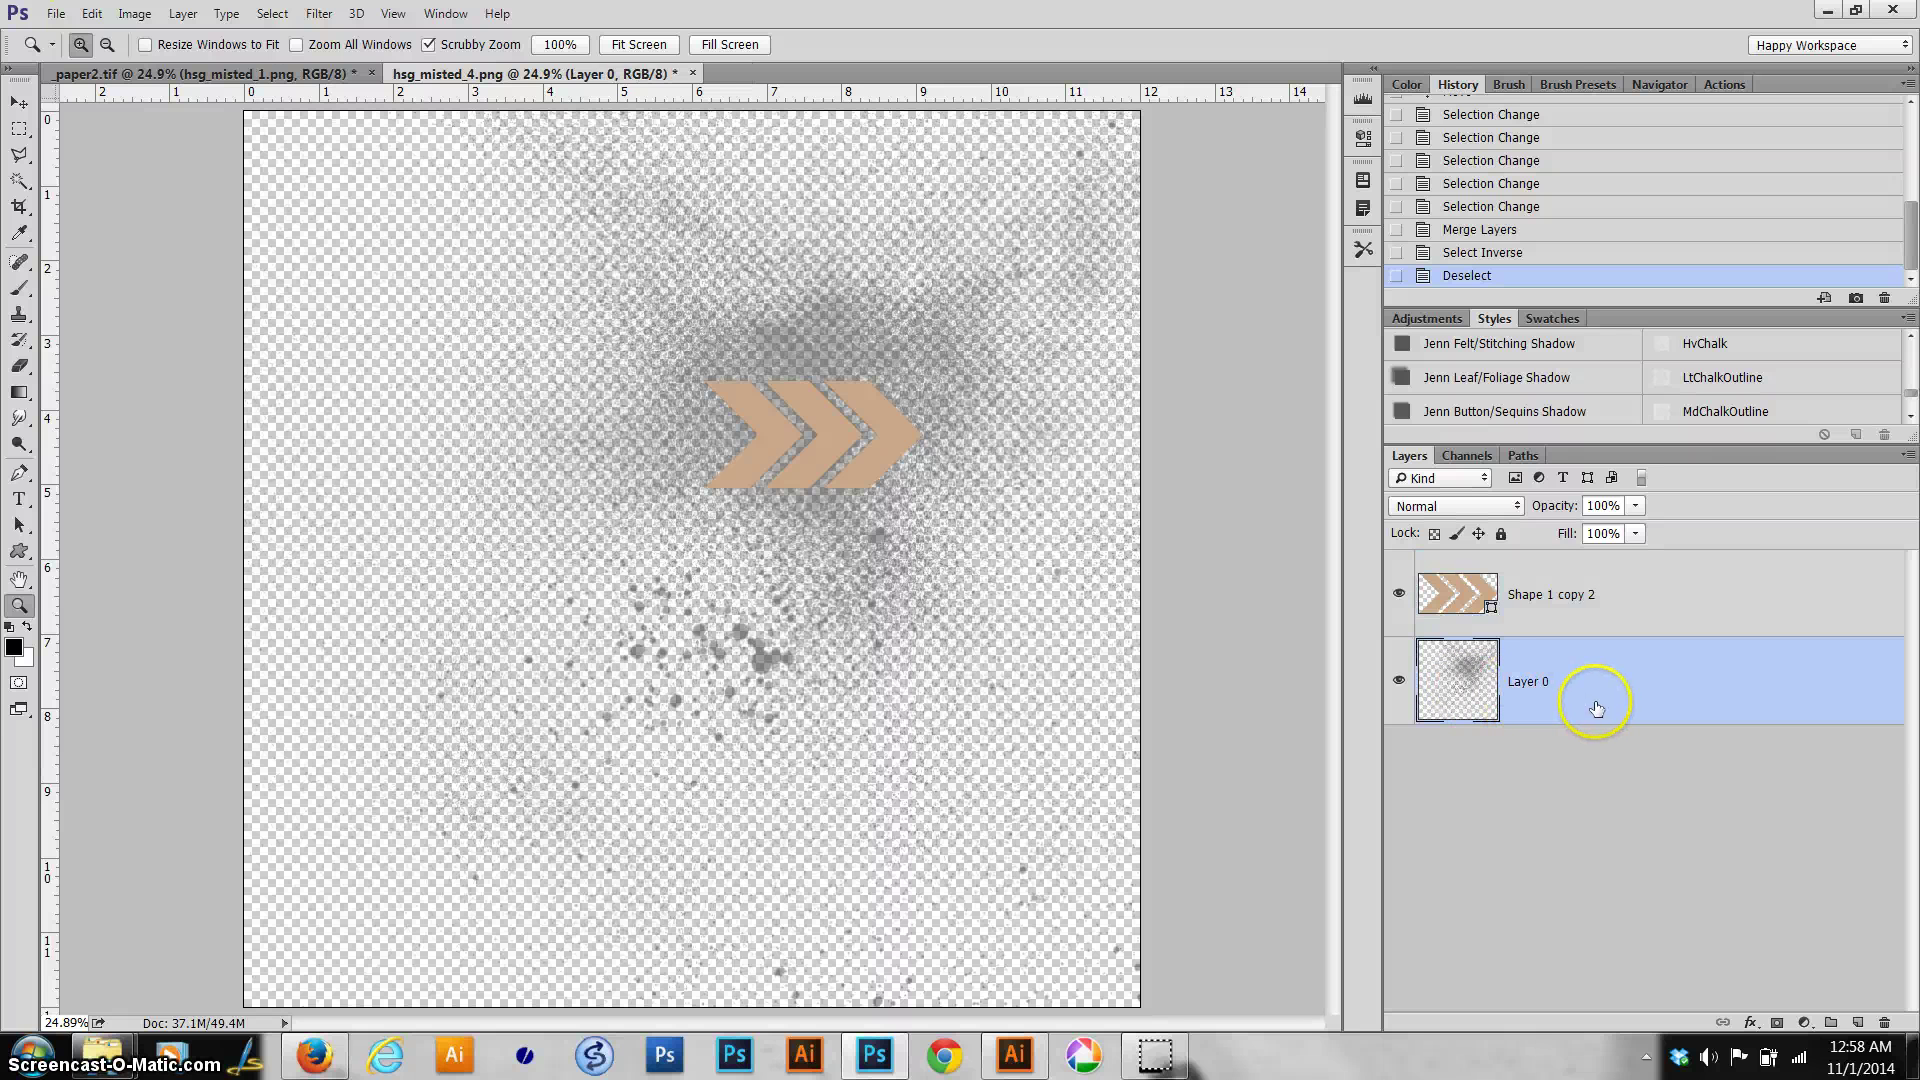
{"action": "left_click", "coordinate": [1777, 1023]}
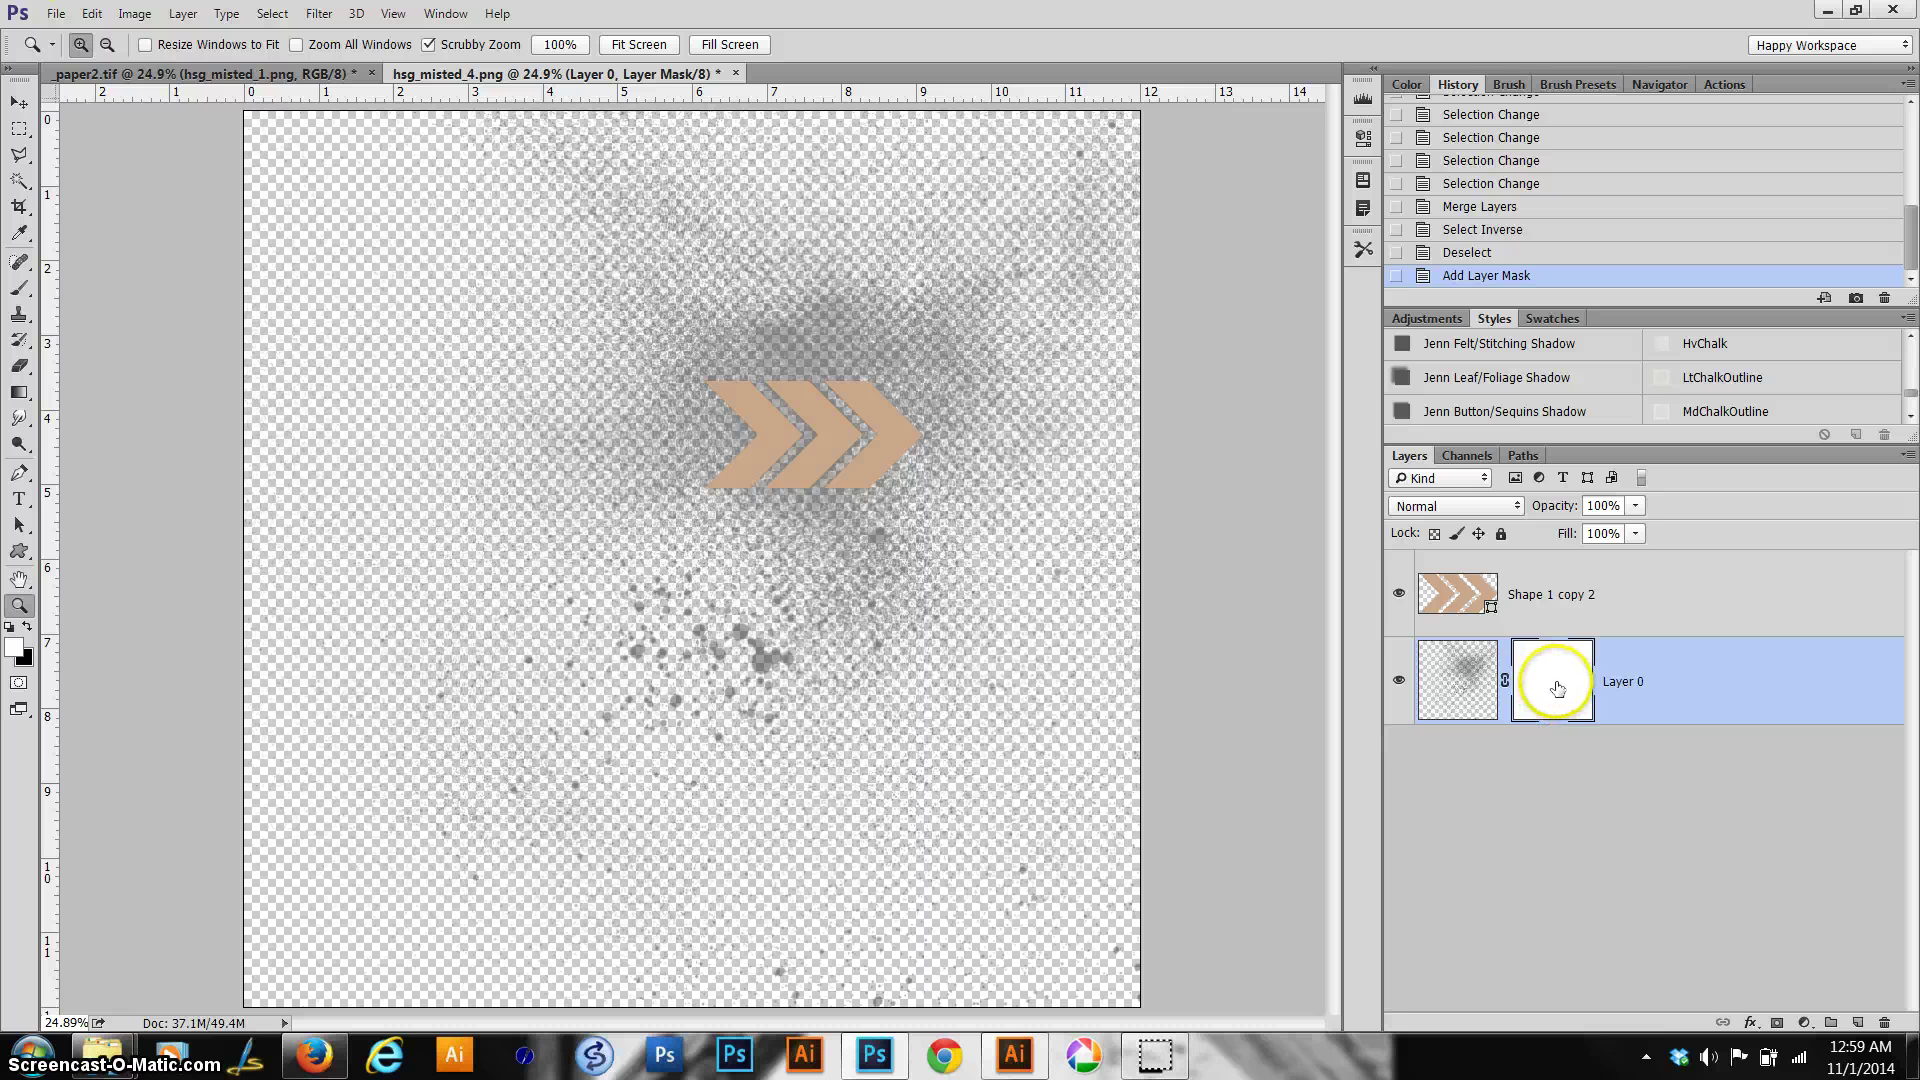
{"action": "key", "text": "ctrl+BackSpace"}
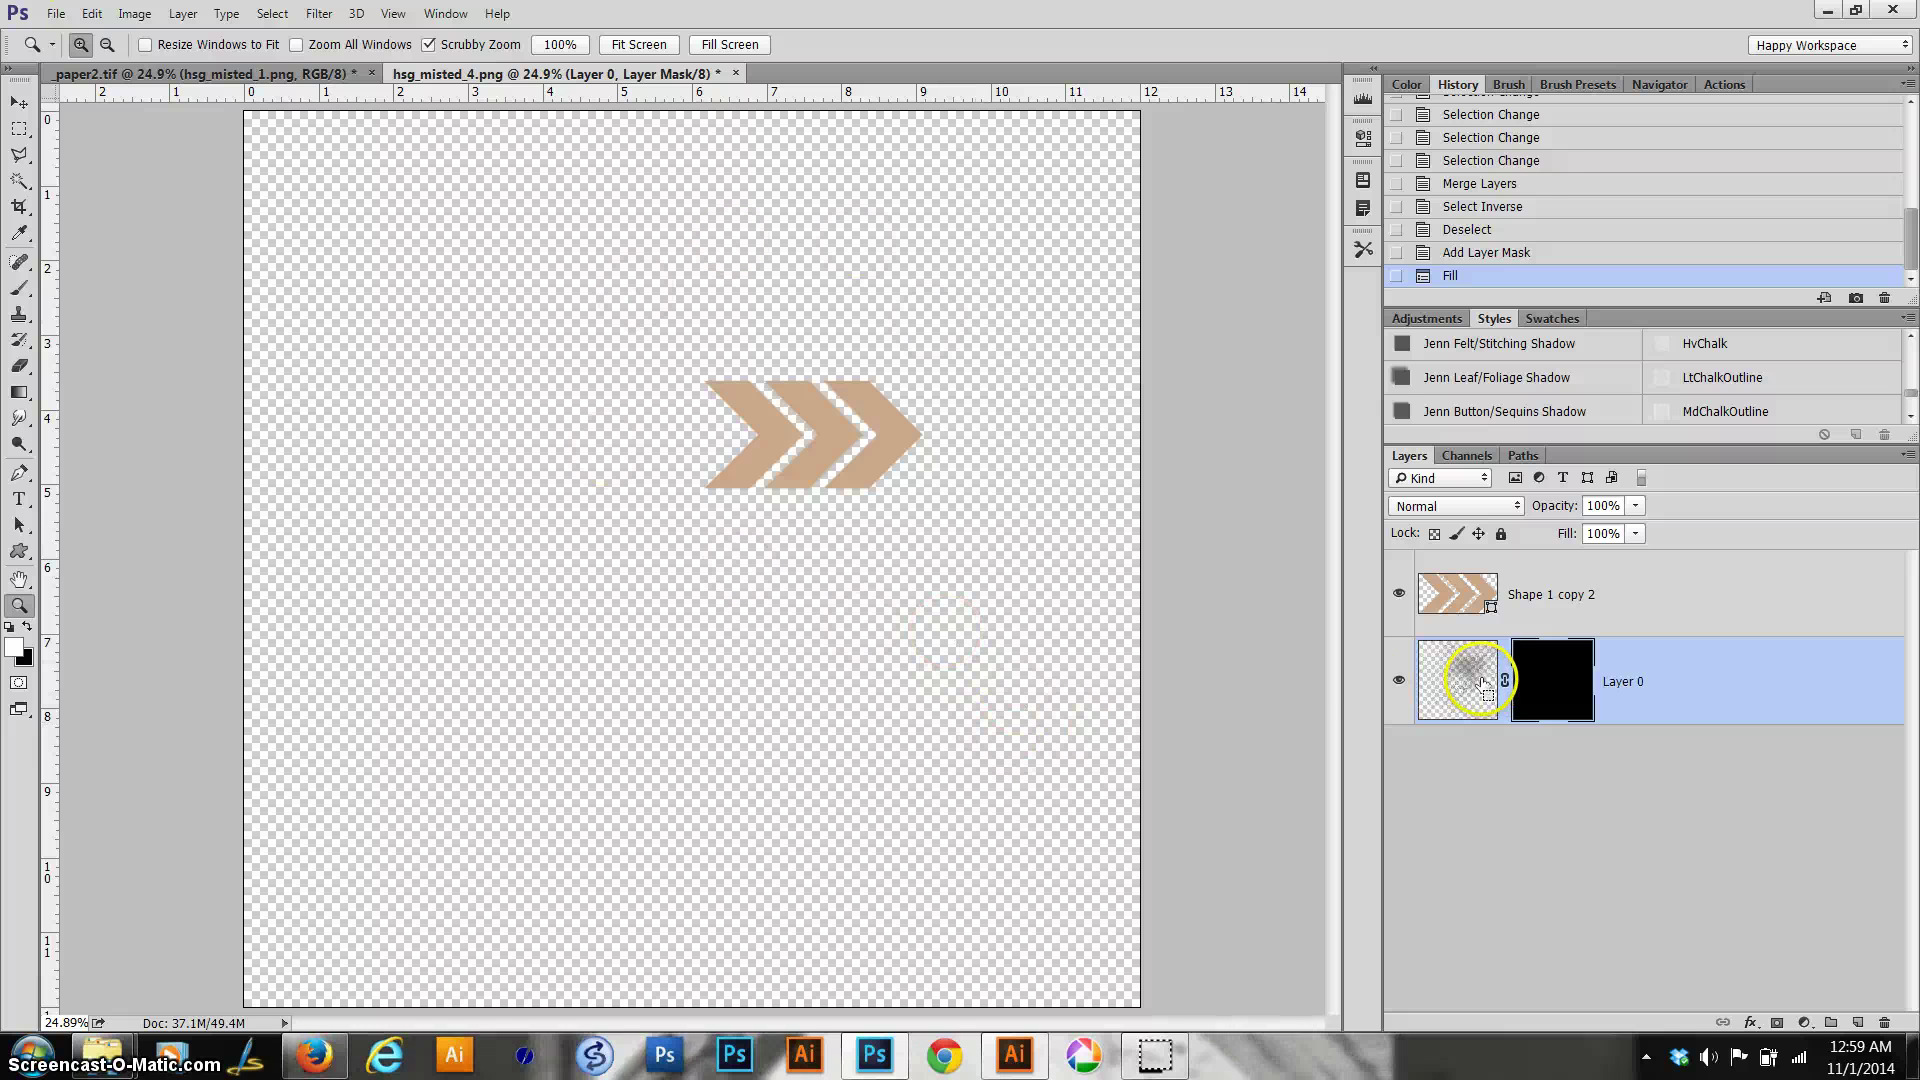
Step: Undo the black fill on Layer 0's mask and load the Shape 1 copy 2 chevrons as a selection
{"action": "key", "text": "ctrl+z"}
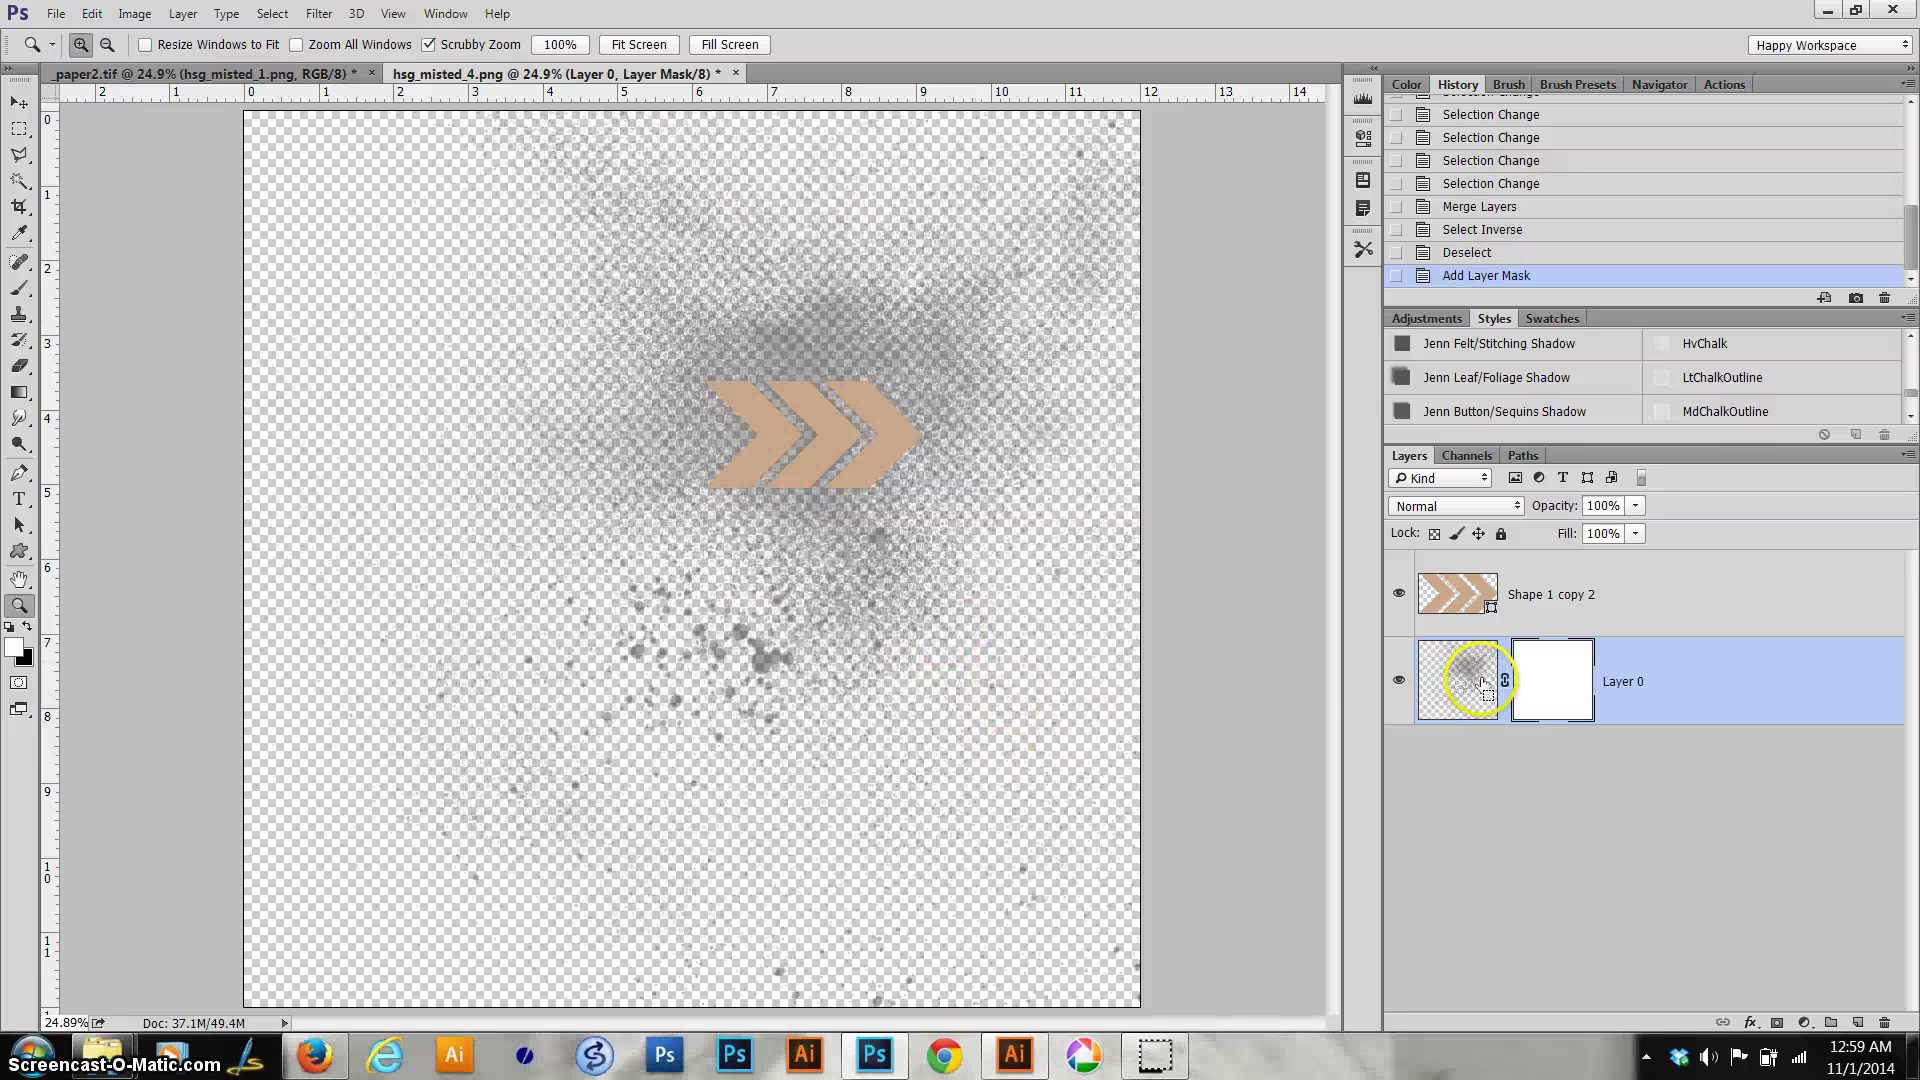
{"action": "left_click", "coordinate": [1468, 593], "text": "ctrl"}
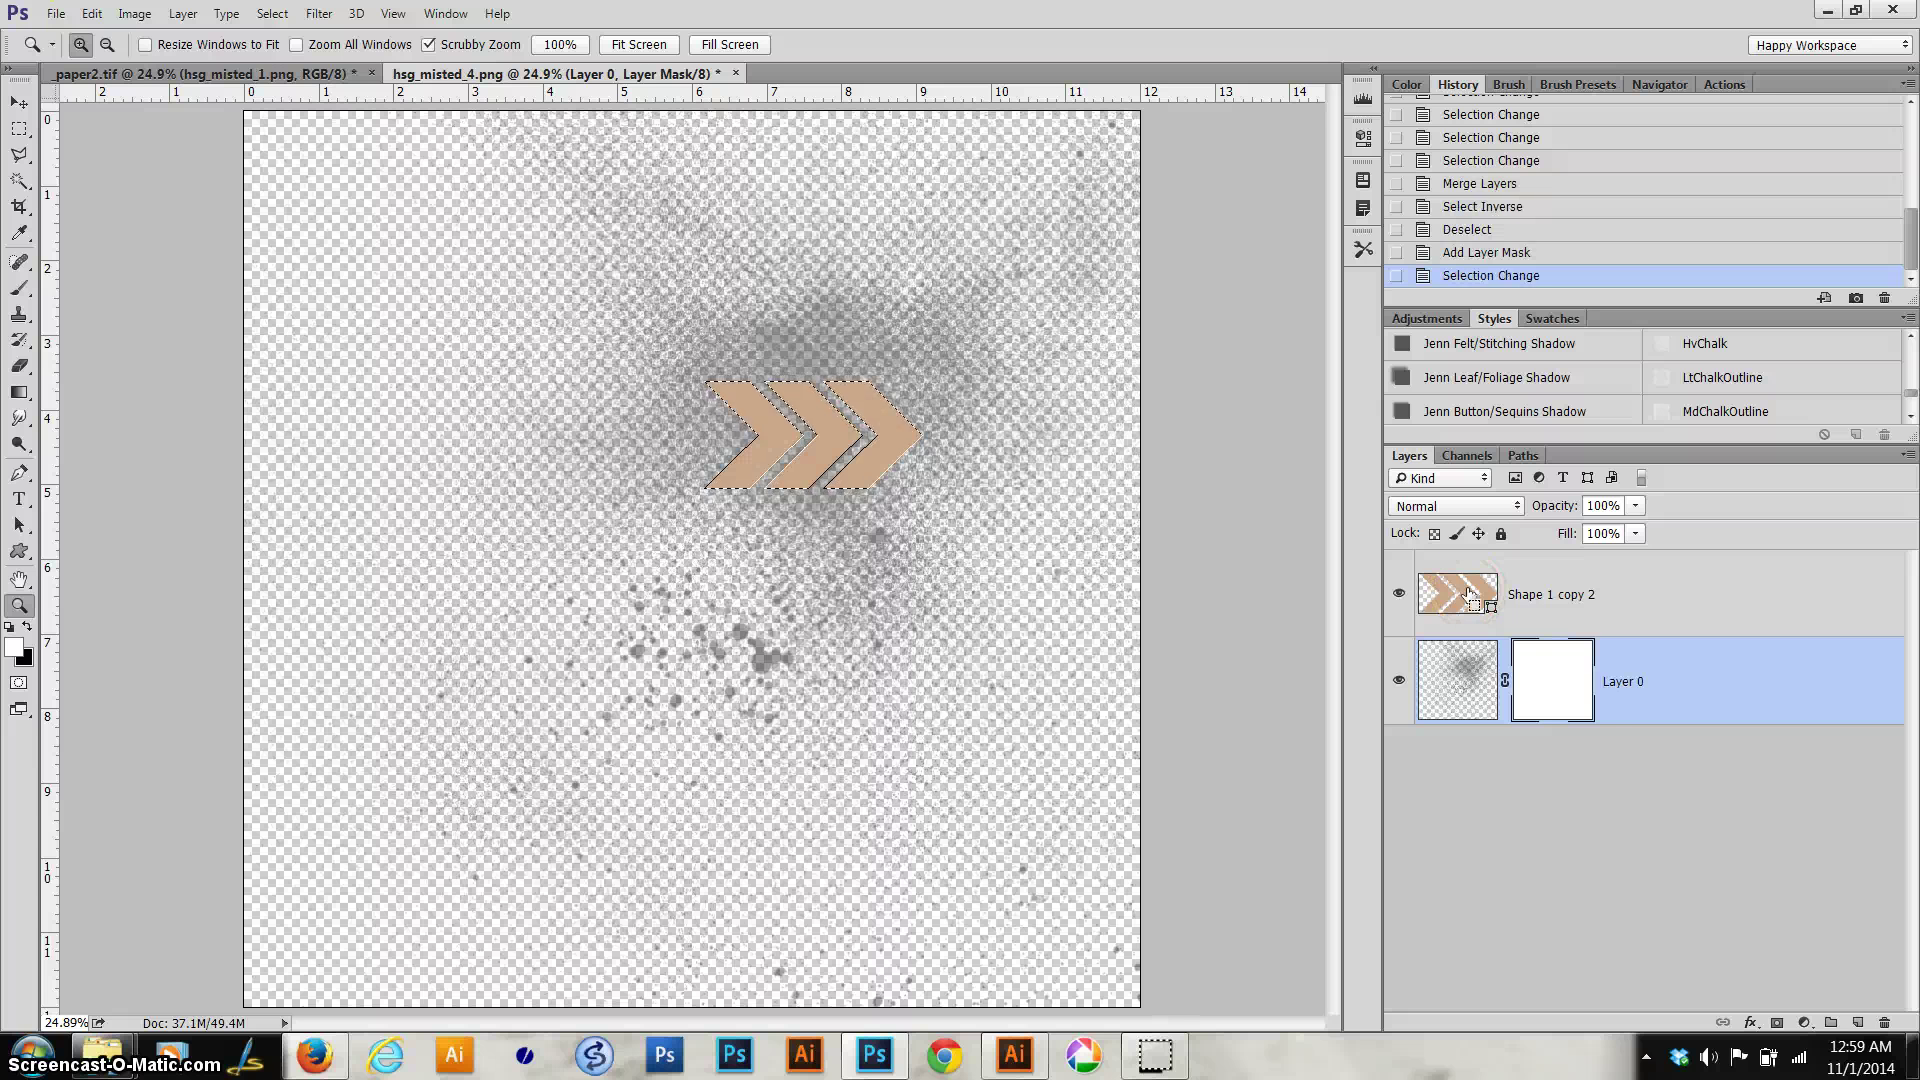
{"action": "left_click", "coordinate": [1581, 700]}
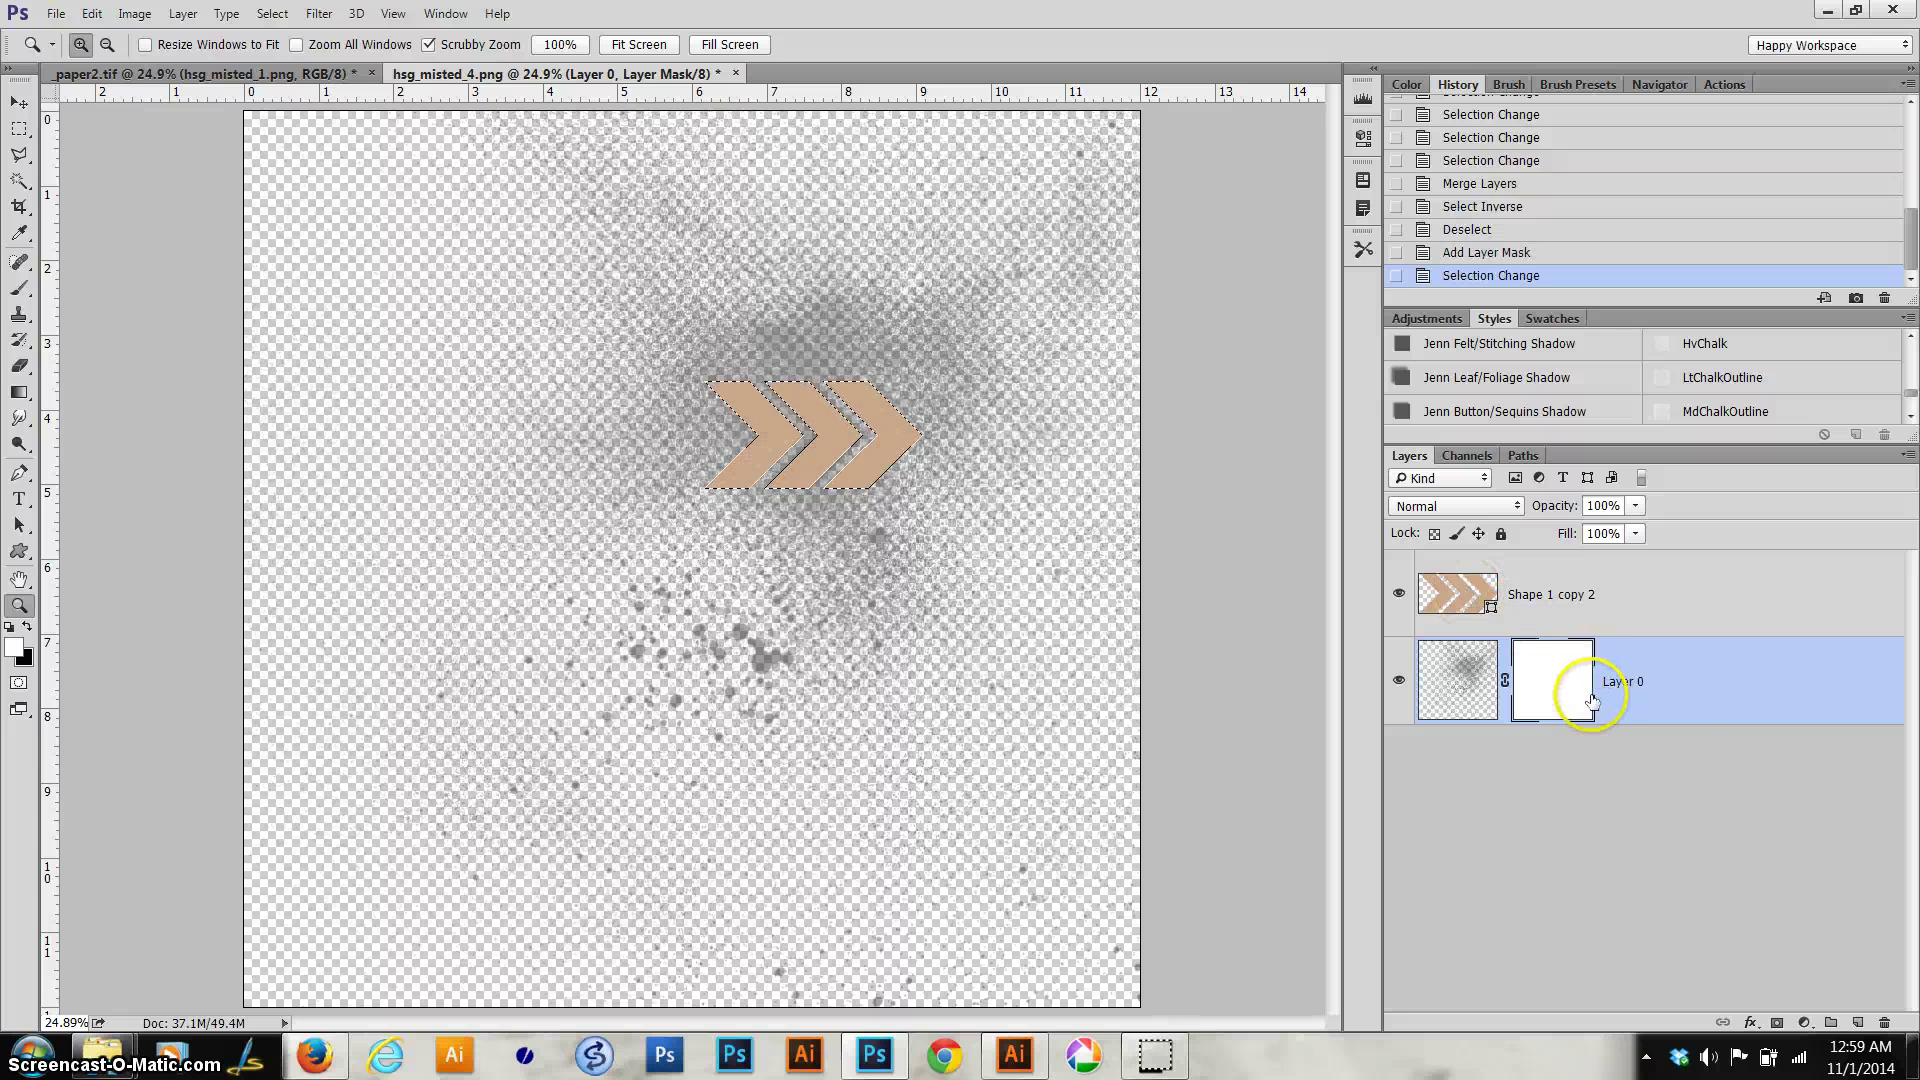
Step: Try filling the chevron selection with black on Layer 0's artwork instead of its mask, and undo that fill
{"action": "left_click", "coordinate": [1641, 699]}
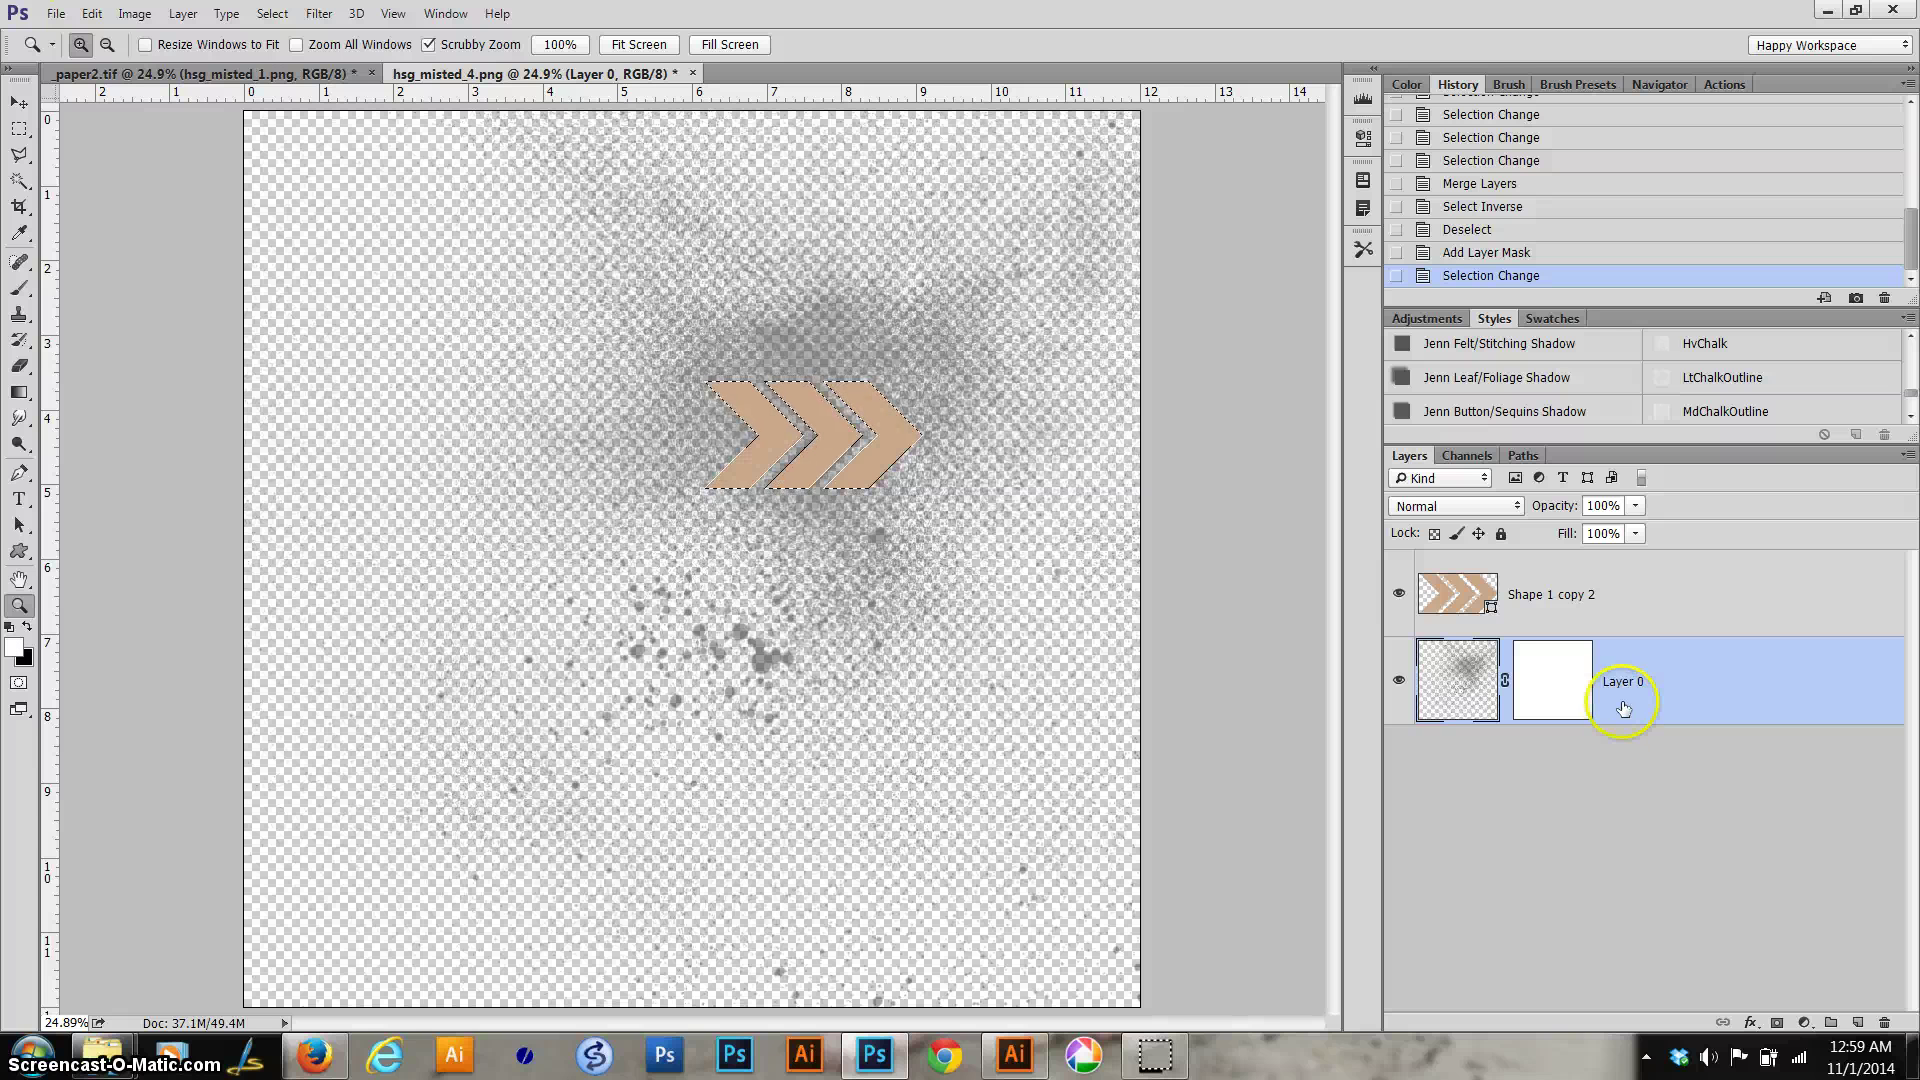
{"action": "key", "text": "ctrl+BackSpace"}
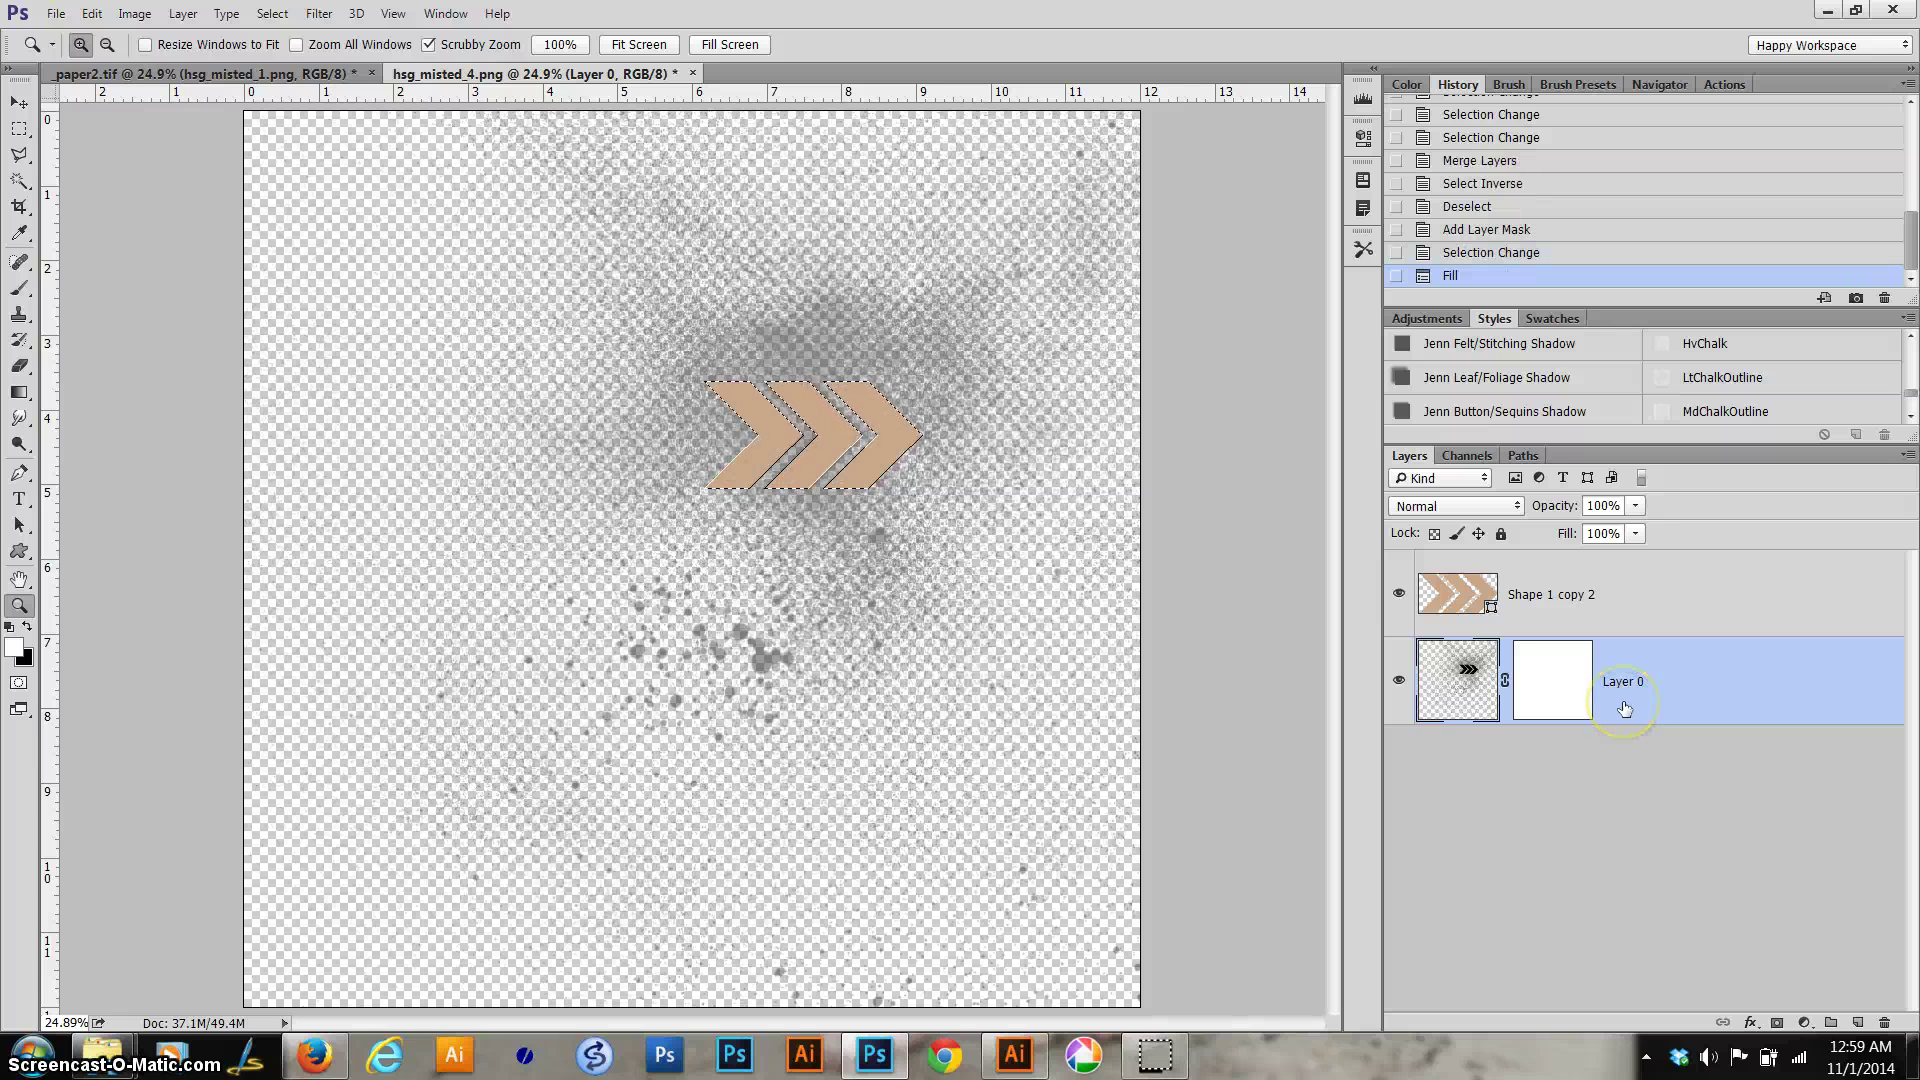
{"action": "key", "text": "ctrl+z"}
Step: Fill the chevron selection with black on Layer 0's mask, hide Shape 1 copy 2, and deselect
{"action": "left_click", "coordinate": [1581, 685]}
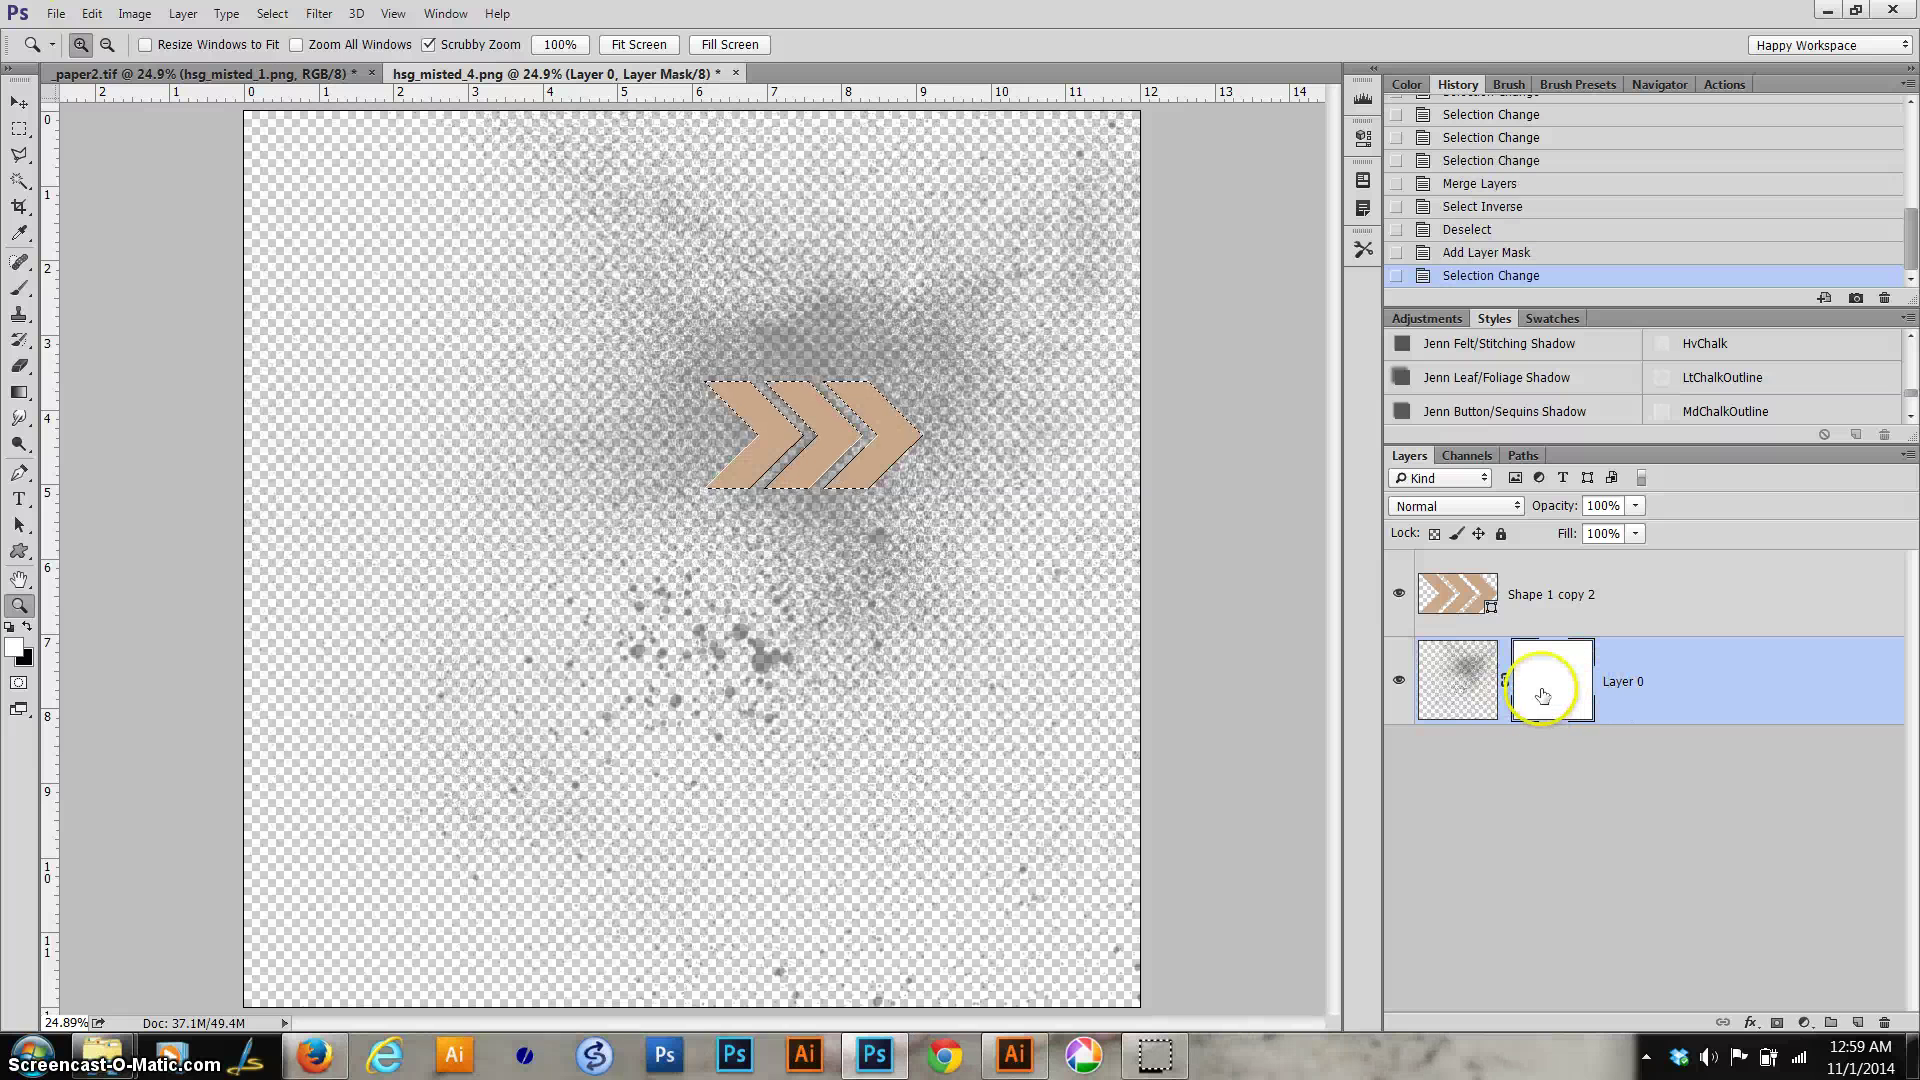
{"action": "key", "text": "ctrl+BackSpace"}
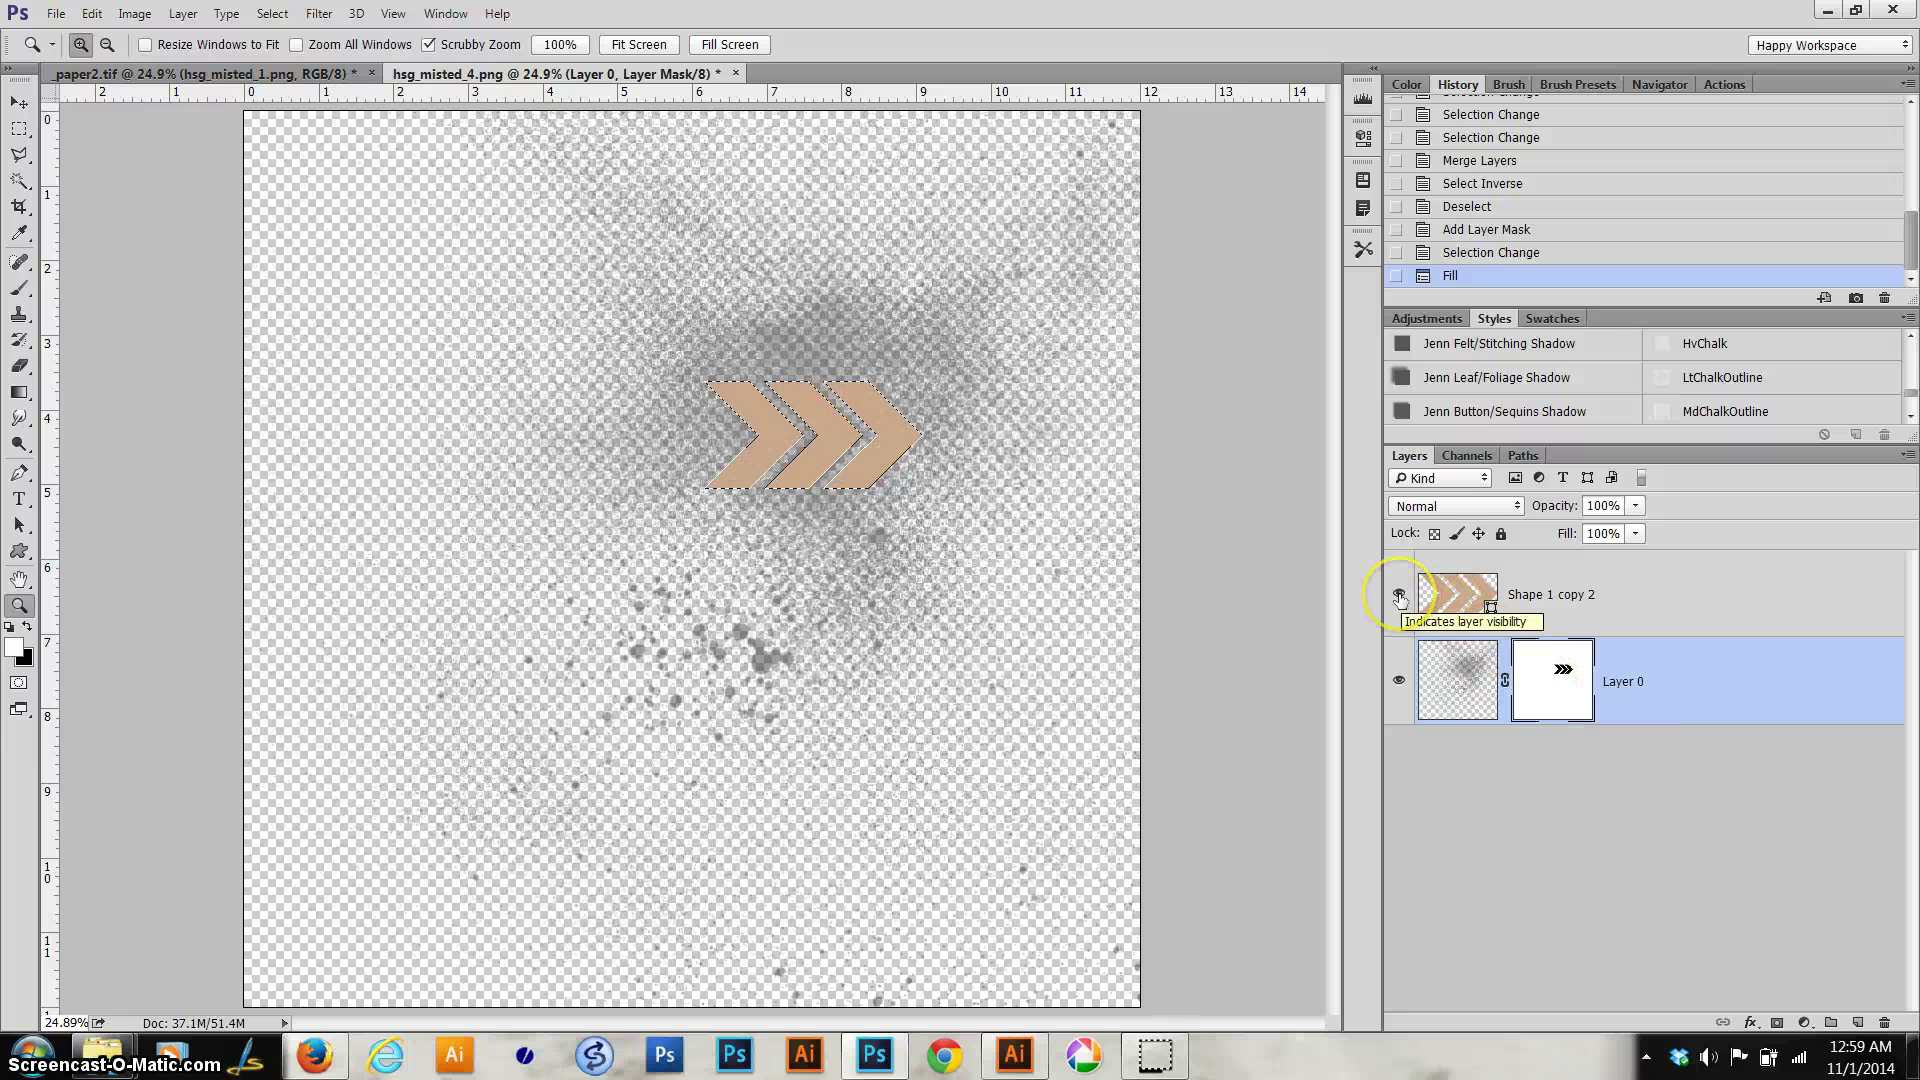
{"action": "left_click", "coordinate": [1398, 596]}
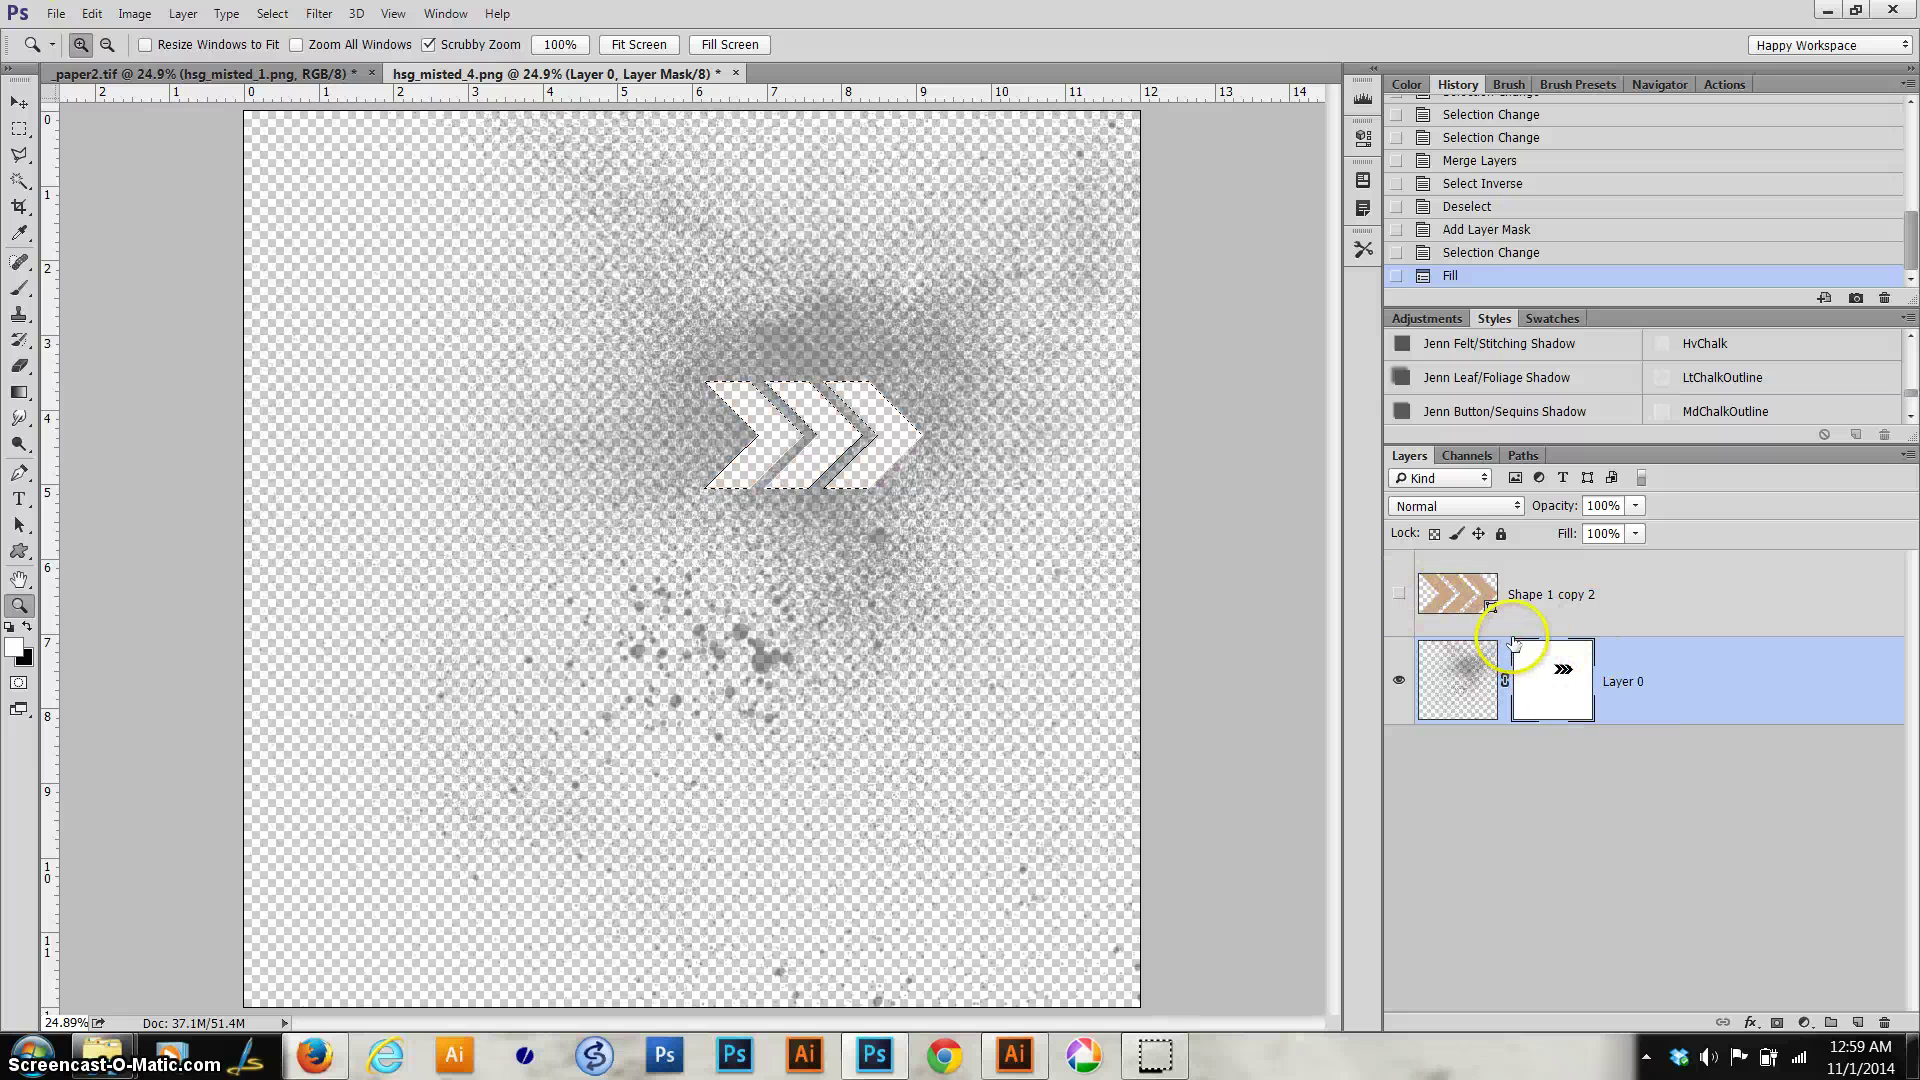
{"action": "key", "text": "ctrl+d"}
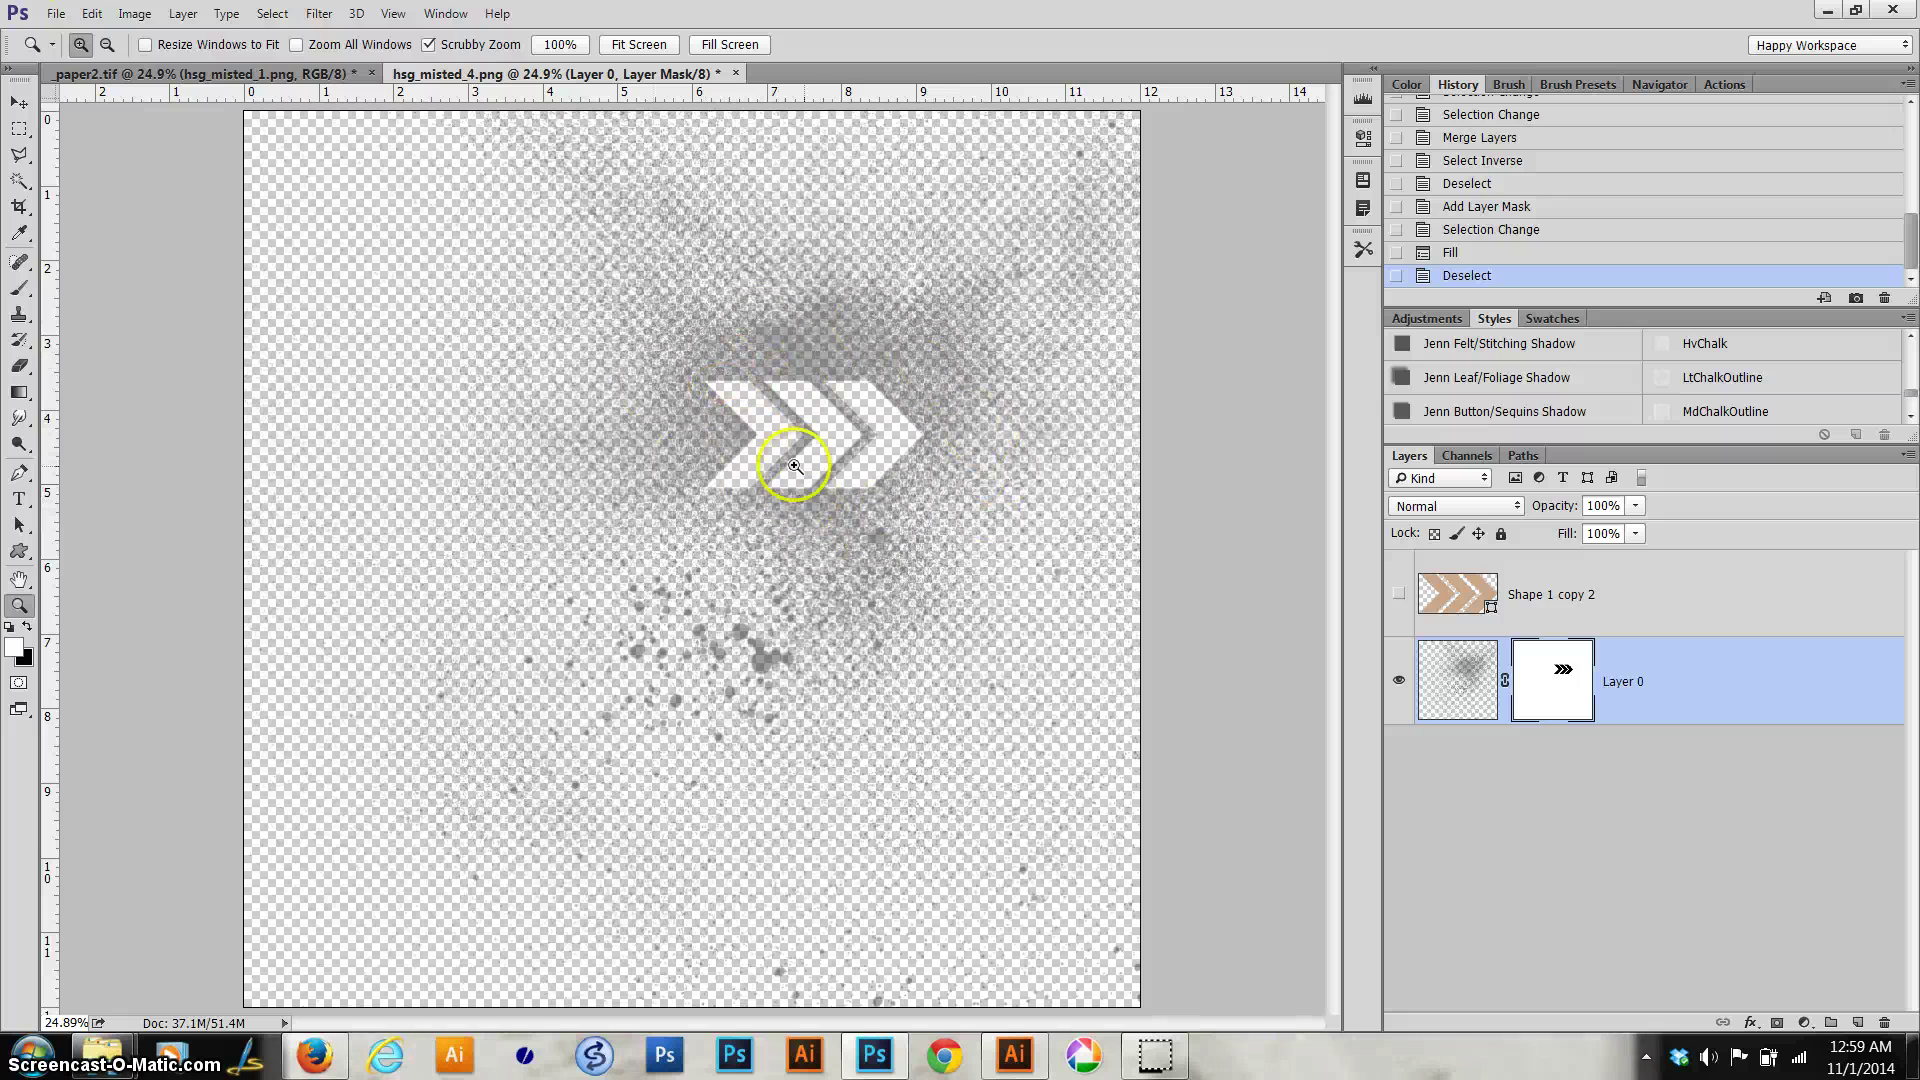
Step: Examine the chevron cut-out and the surrounding splatter up close at 100%, 200% and 50%, and return to the full canvas
{"action": "left_click", "coordinate": [559, 44]}
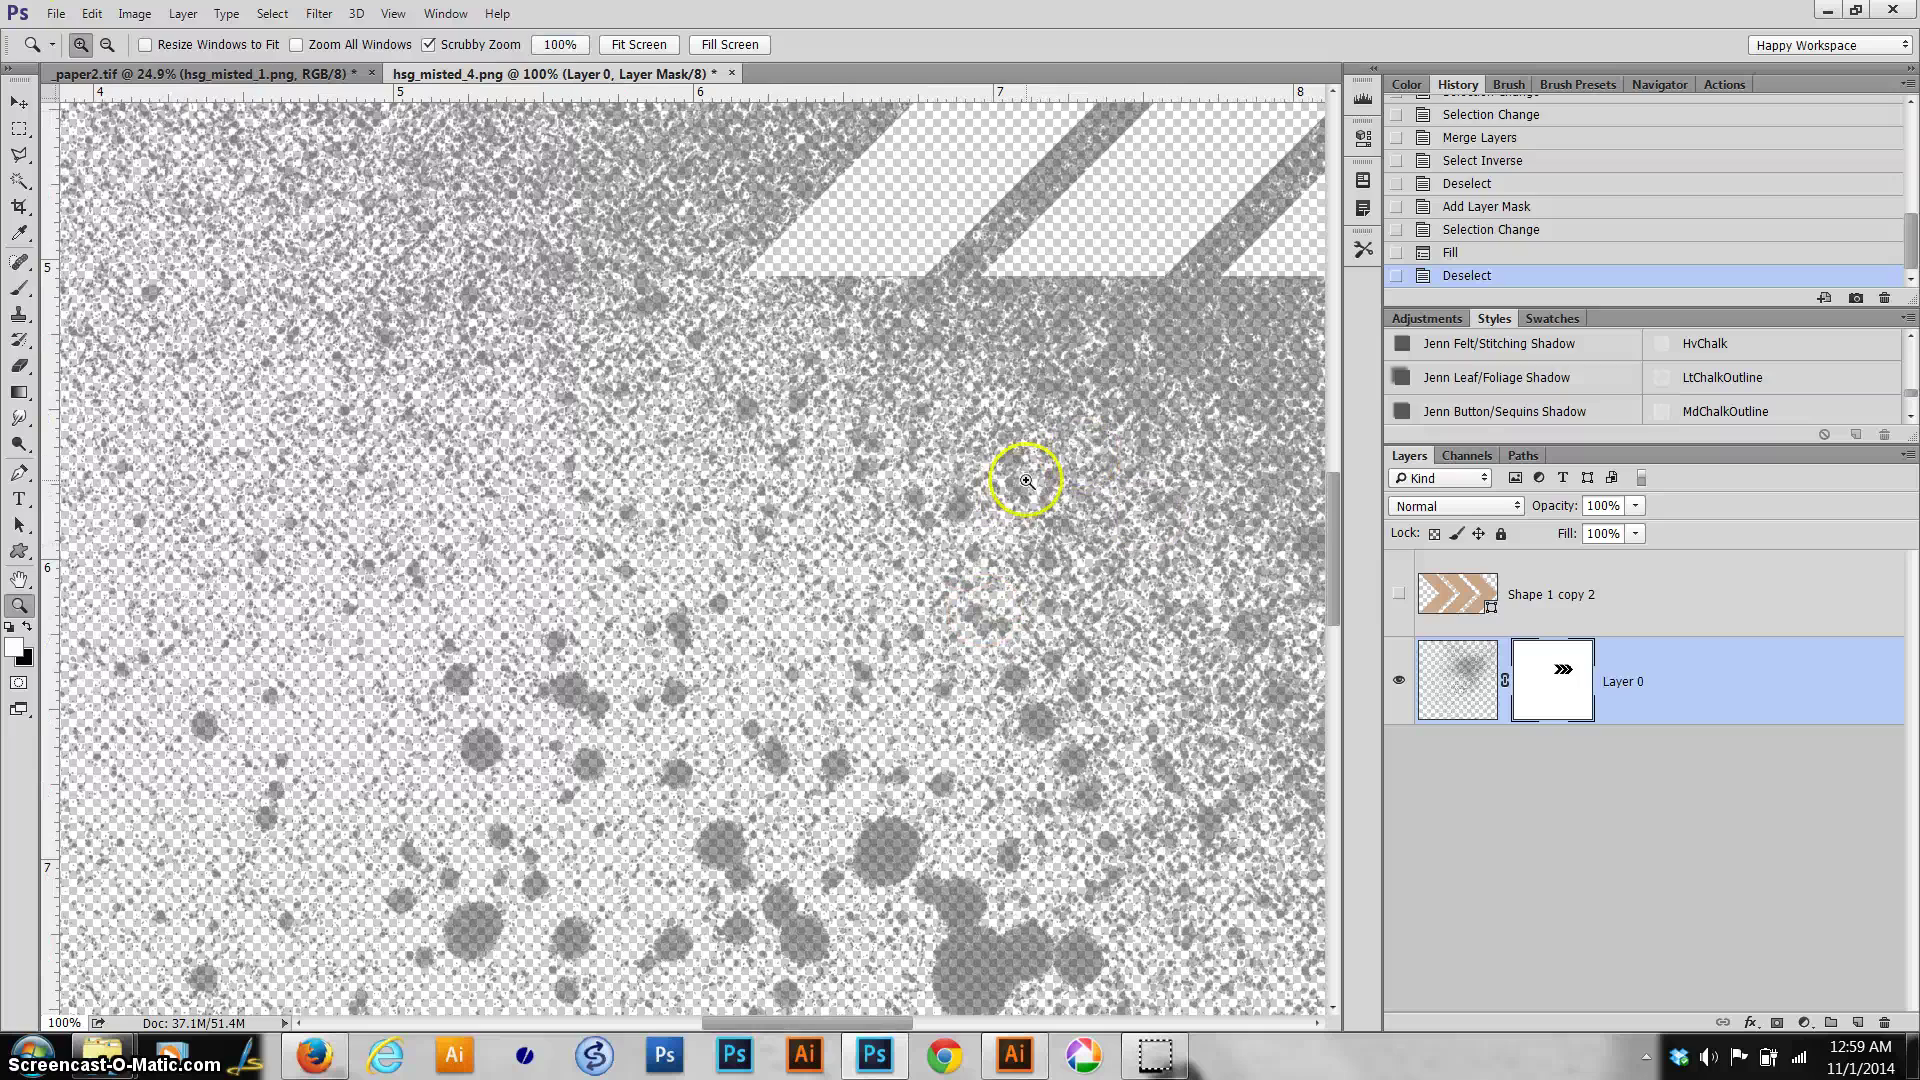
{"action": "key", "text": "ctrl+plus"}
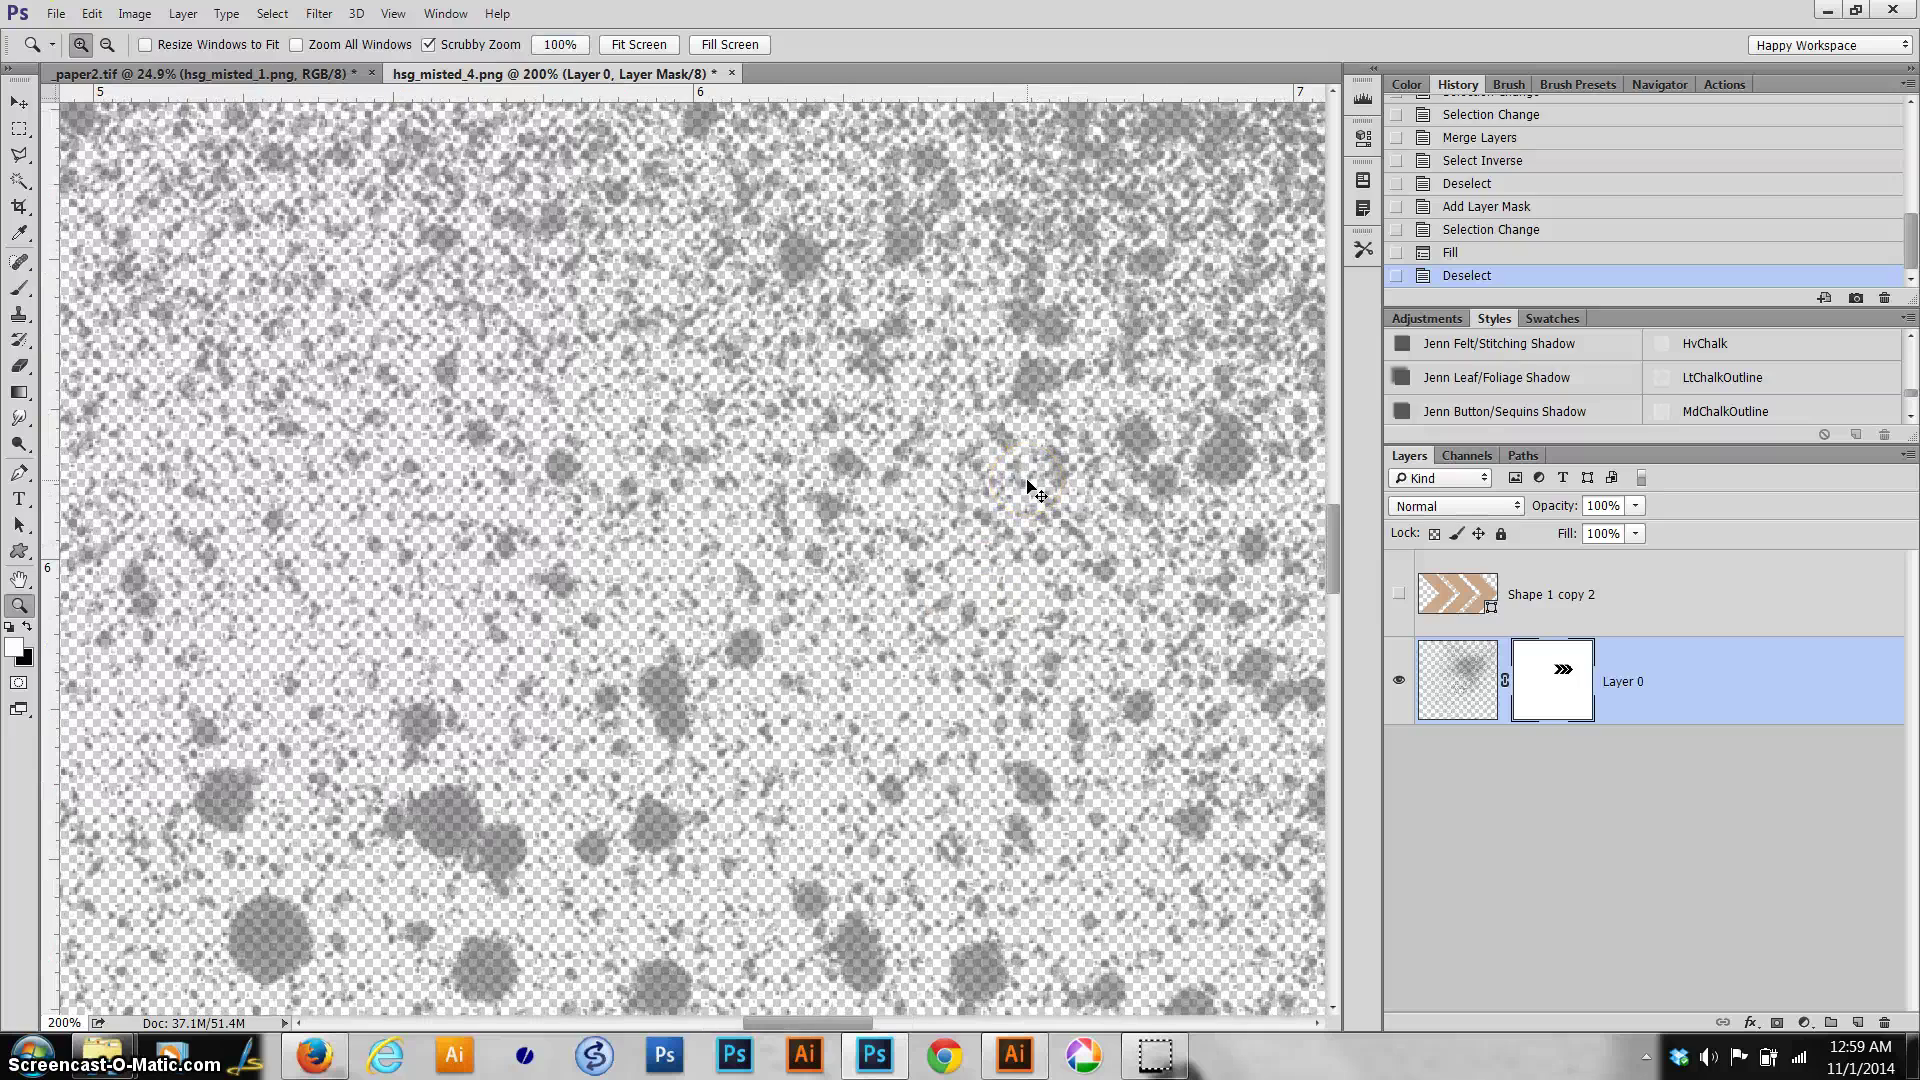
{"action": "key", "text": "ctrl+minus"}
{"action": "key", "text": "ctrl+minus"}
{"action": "key", "text": "ctrl+minus"}
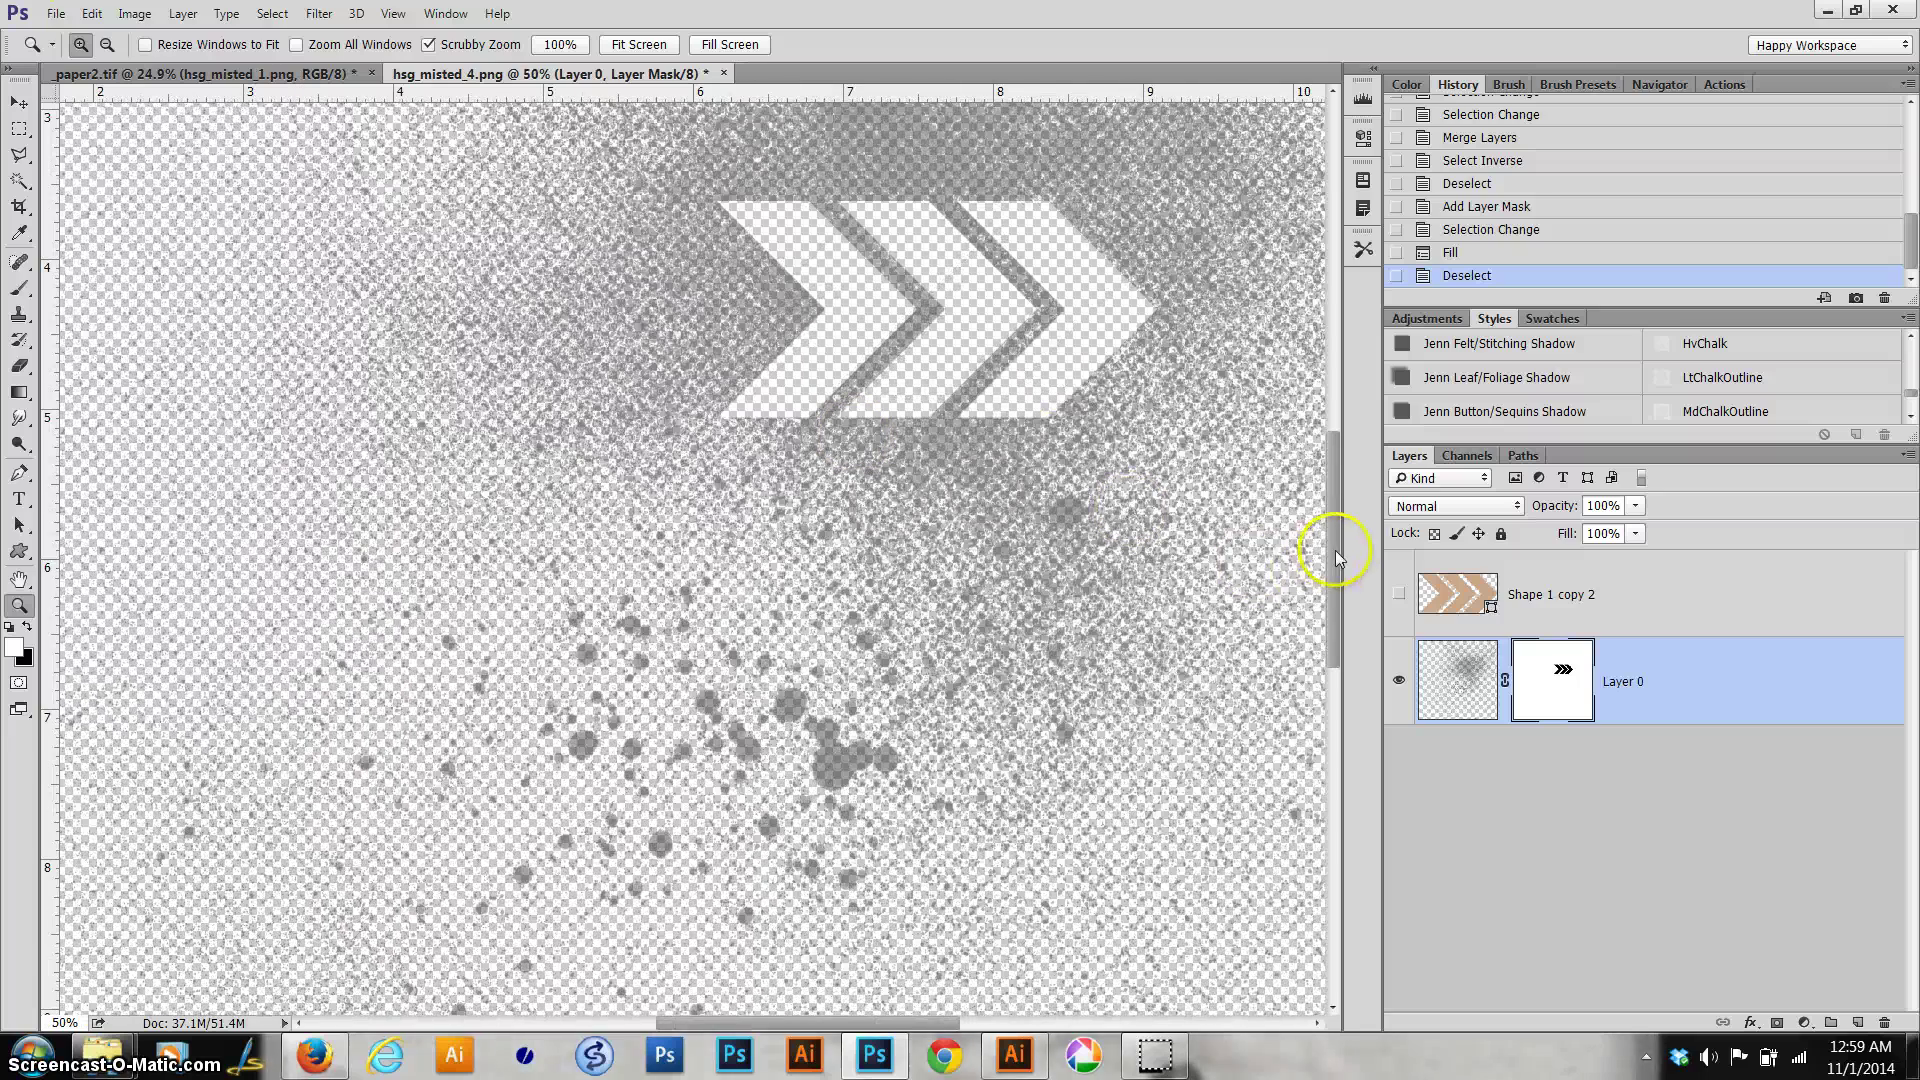
{"action": "left_click_drag", "start_coordinate": [1341, 518], "coordinate": [1351, 453]}
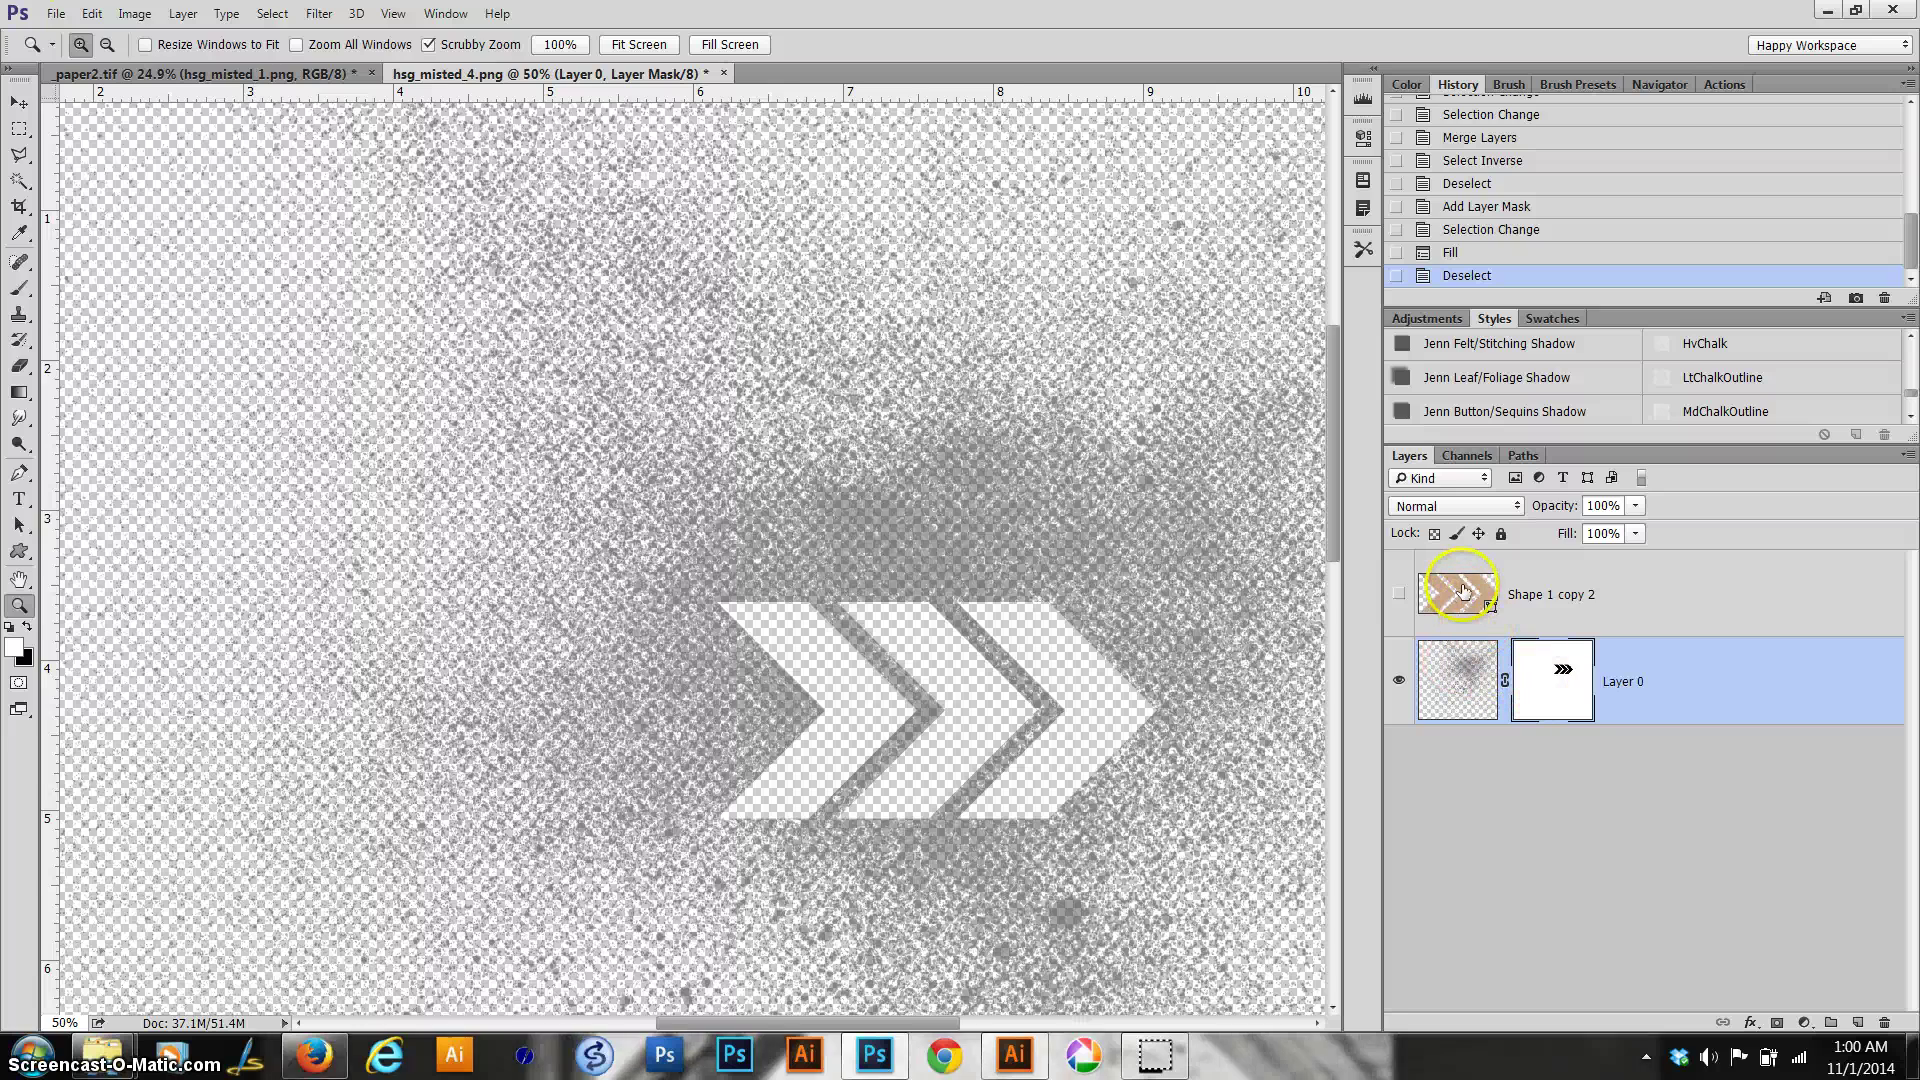
{"action": "key", "text": "ctrl+0"}
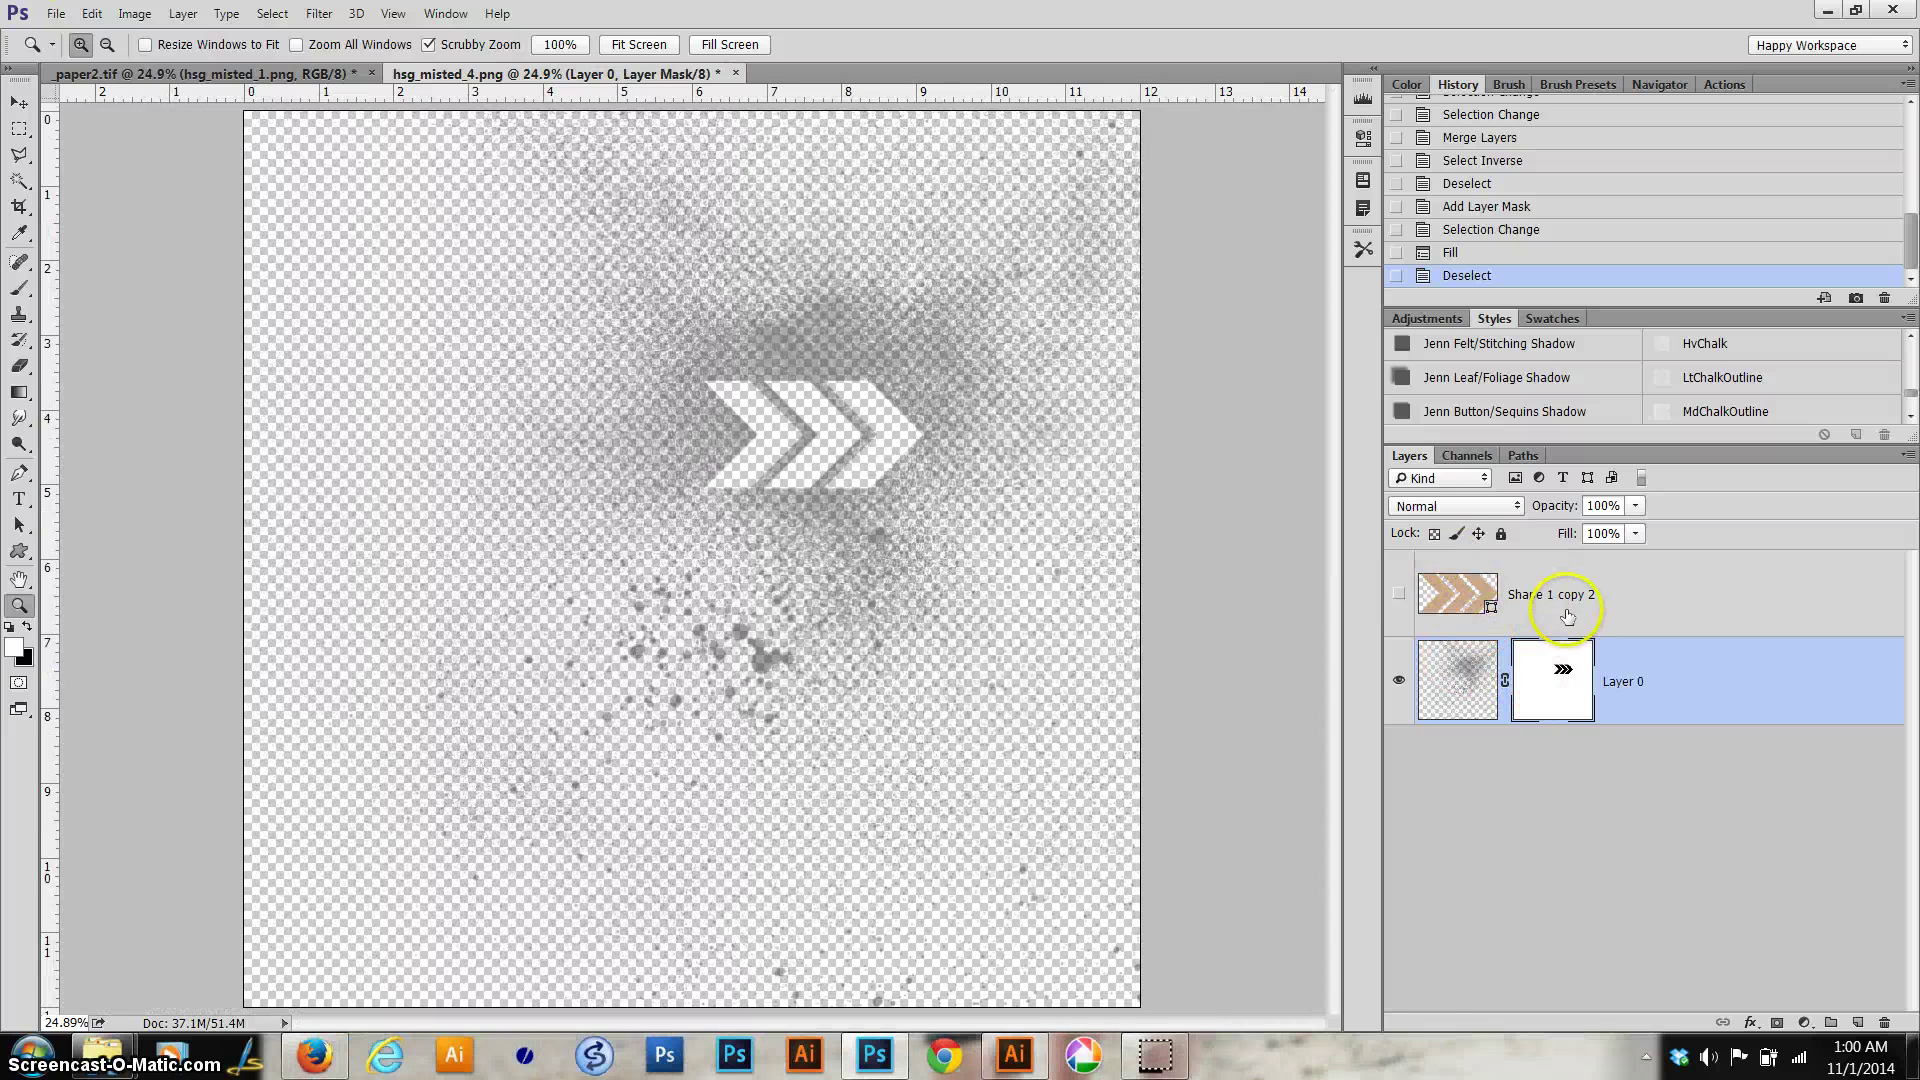
Step: Revert hsg_misted_4.png to the Add Layer Mask history state, then load the chevrons as a selection and deselect them
{"action": "key", "text": "ctrl+z"}
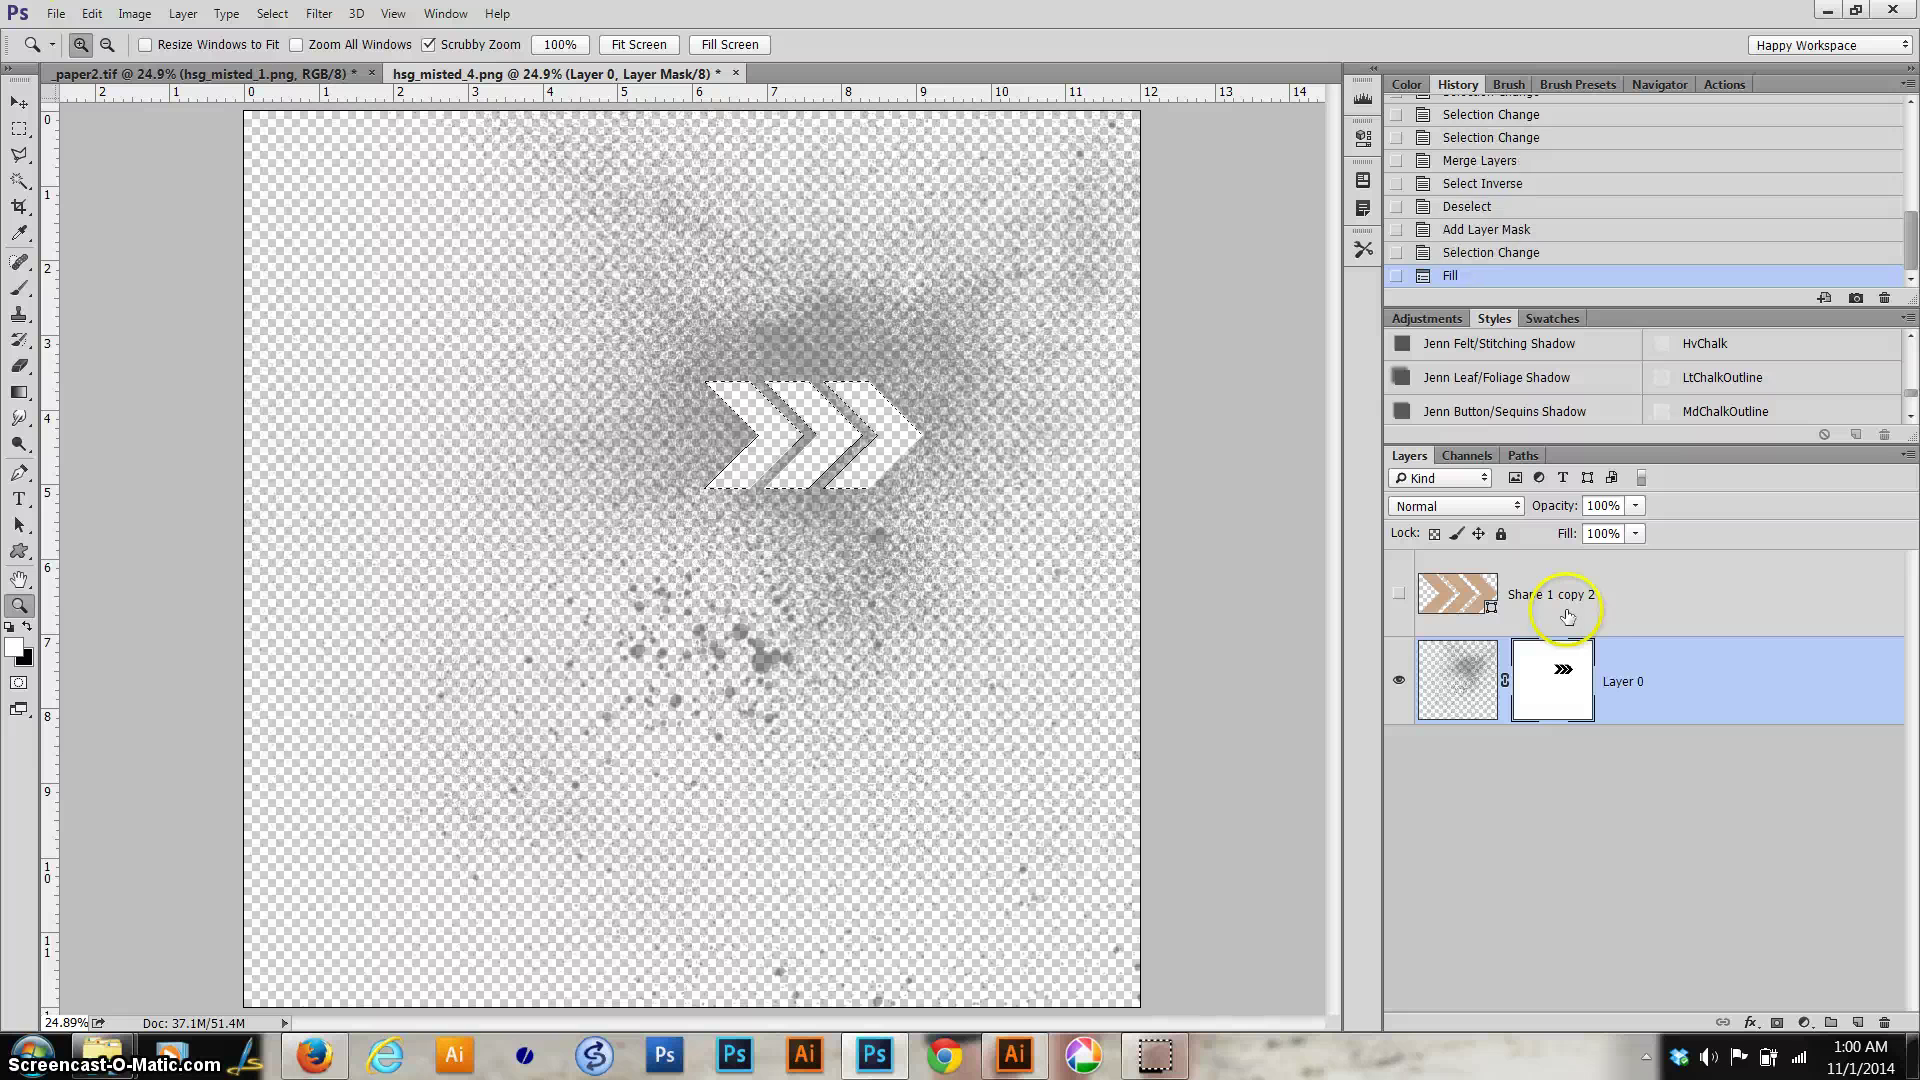
{"action": "left_click", "coordinate": [1506, 233]}
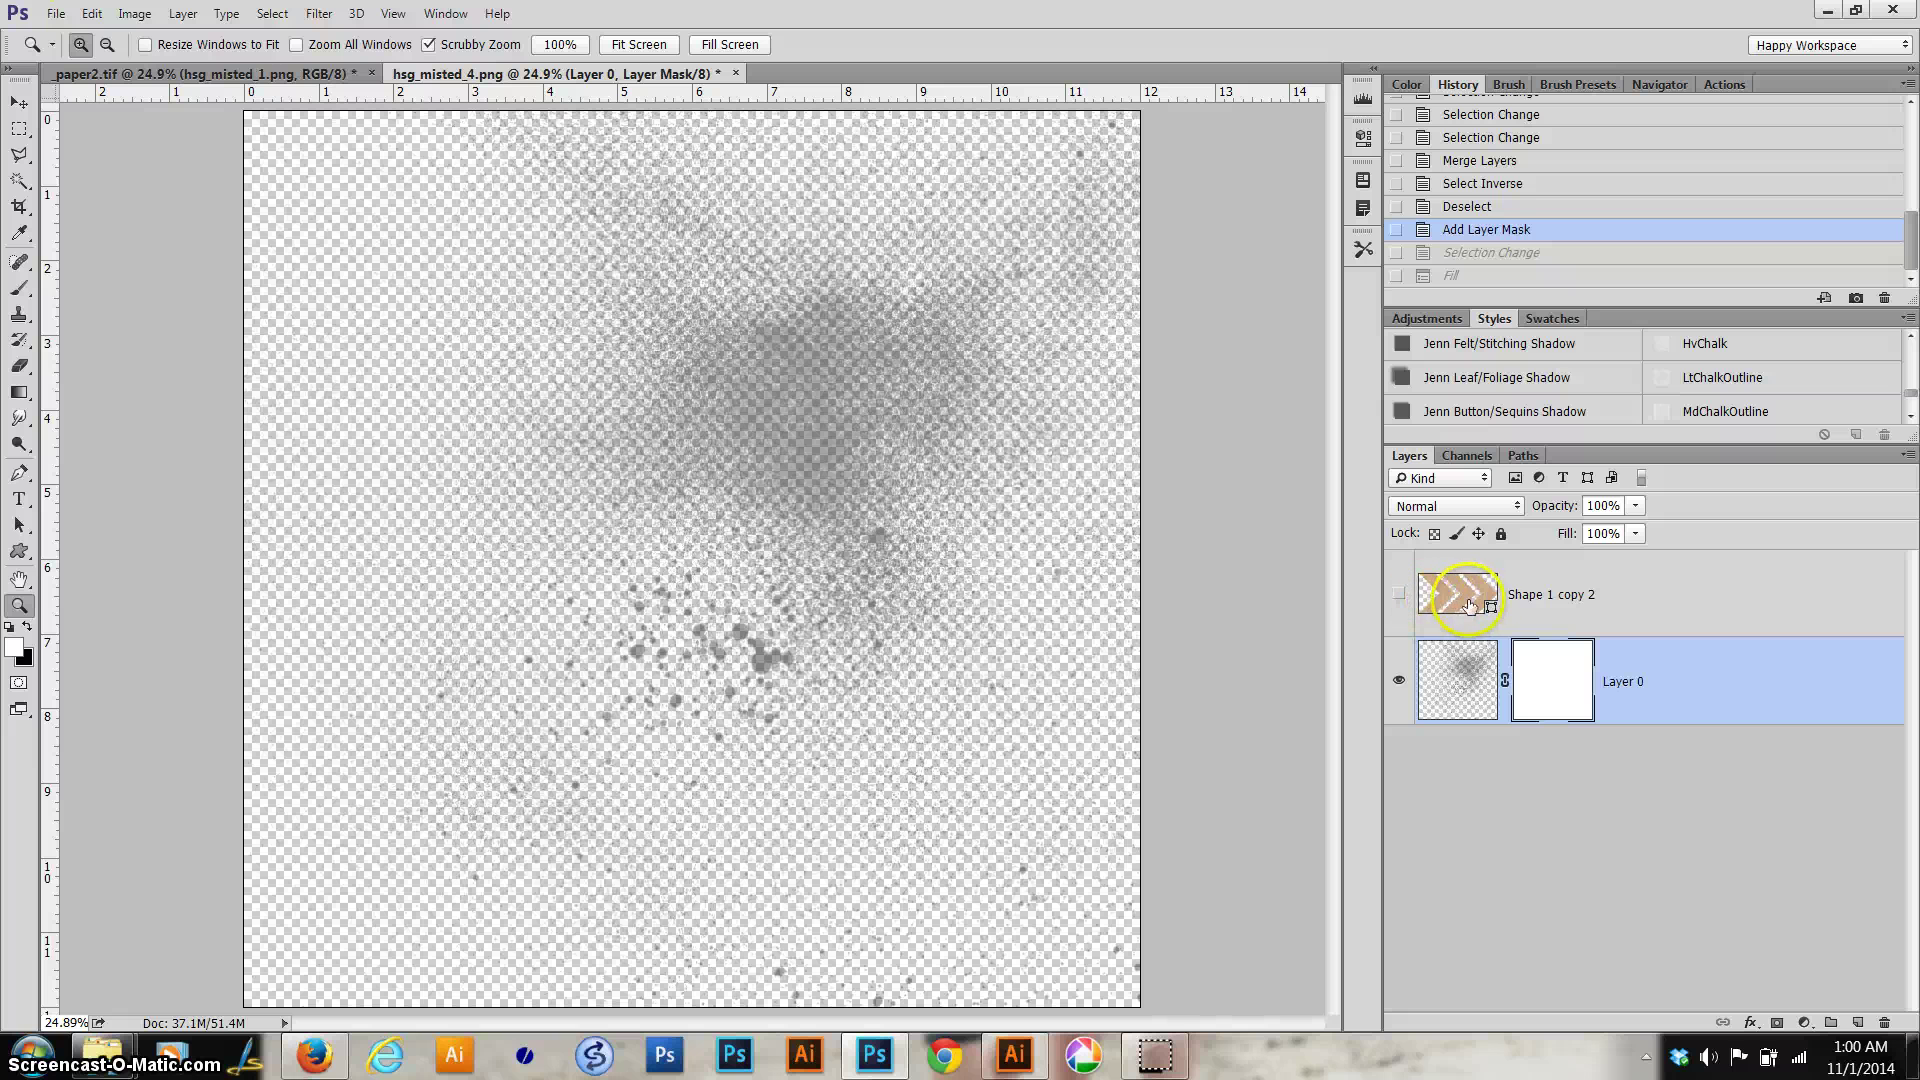
{"action": "left_click", "coordinate": [1469, 604], "text": "ctrl"}
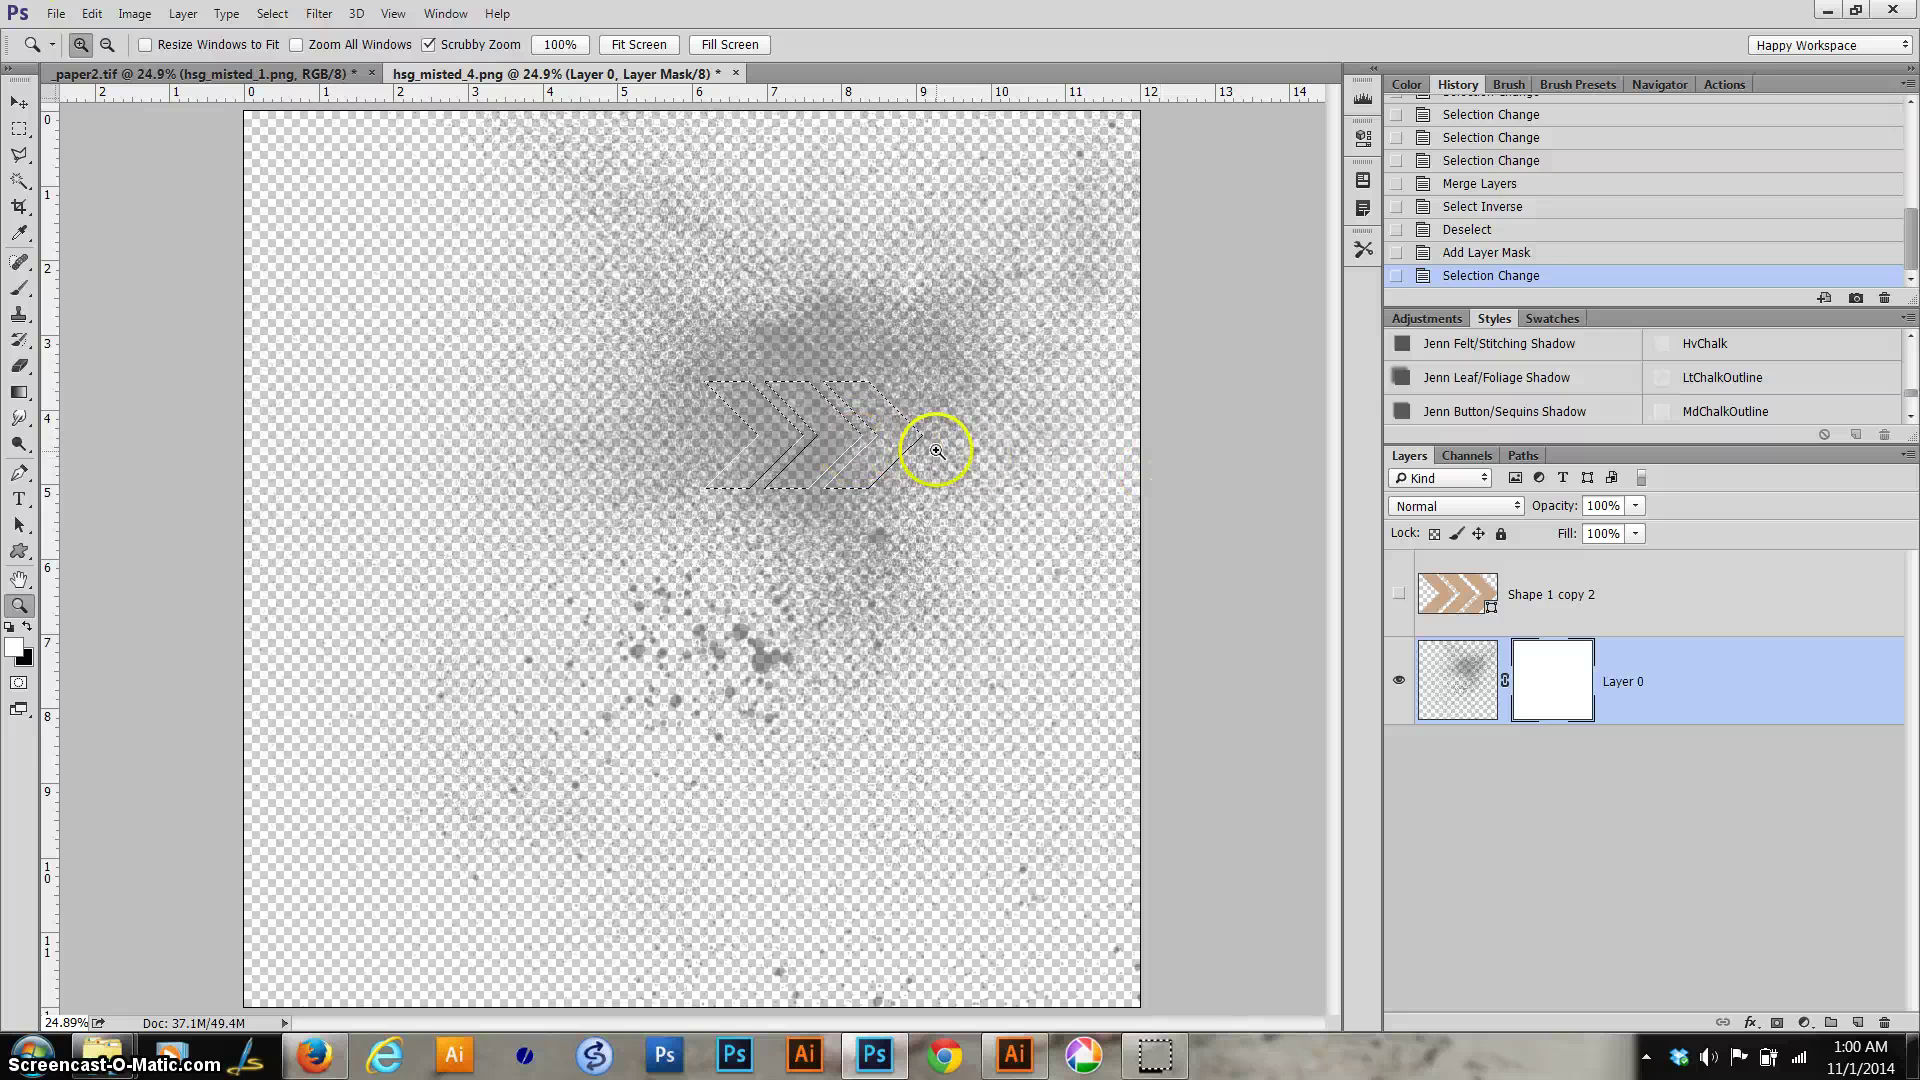
{"action": "key", "text": "ctrl+d"}
Step: Move the Shape 1 copy 2 chevrons over the cluster of large splatter drops below the dark mist, leaving that layer hidden
{"action": "left_click", "coordinate": [1465, 593]}
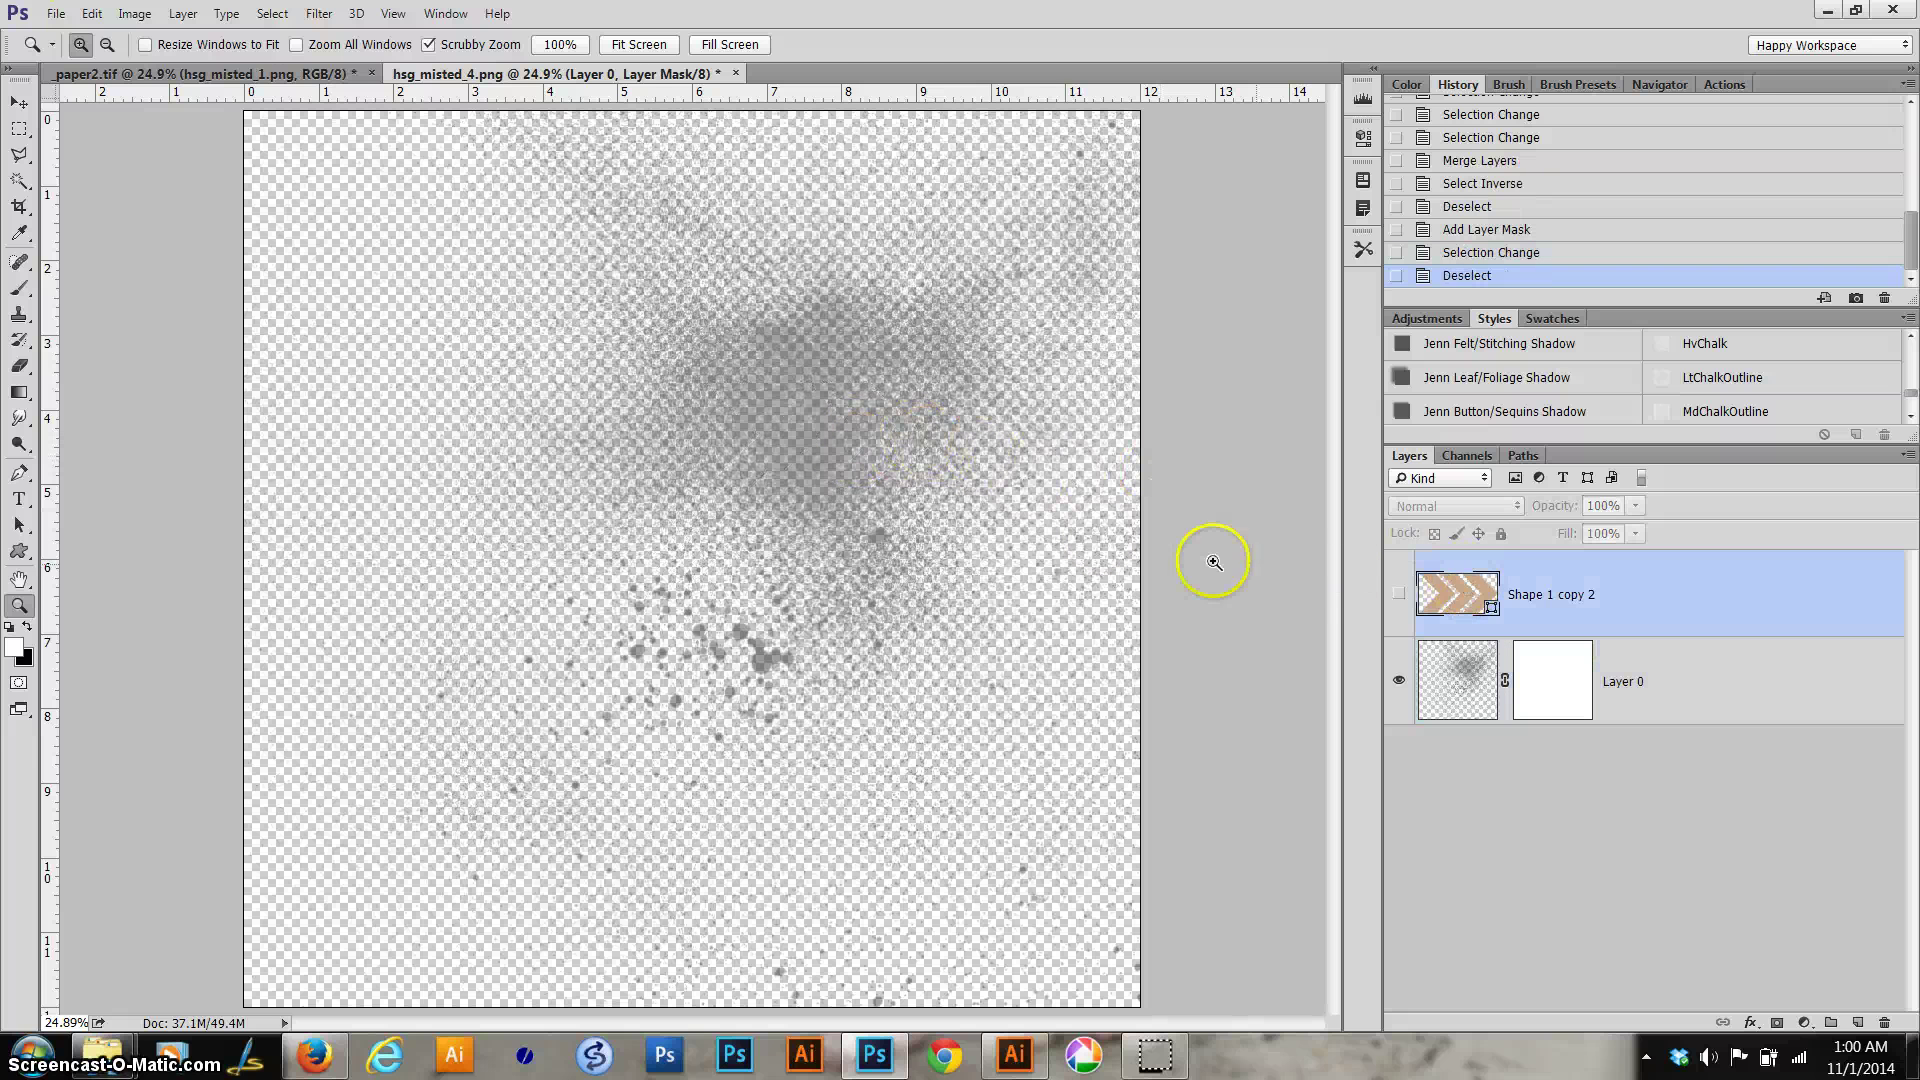
{"action": "key", "text": "v"}
{"action": "left_click_drag", "start_coordinate": [814, 442], "coordinate": [684, 667]}
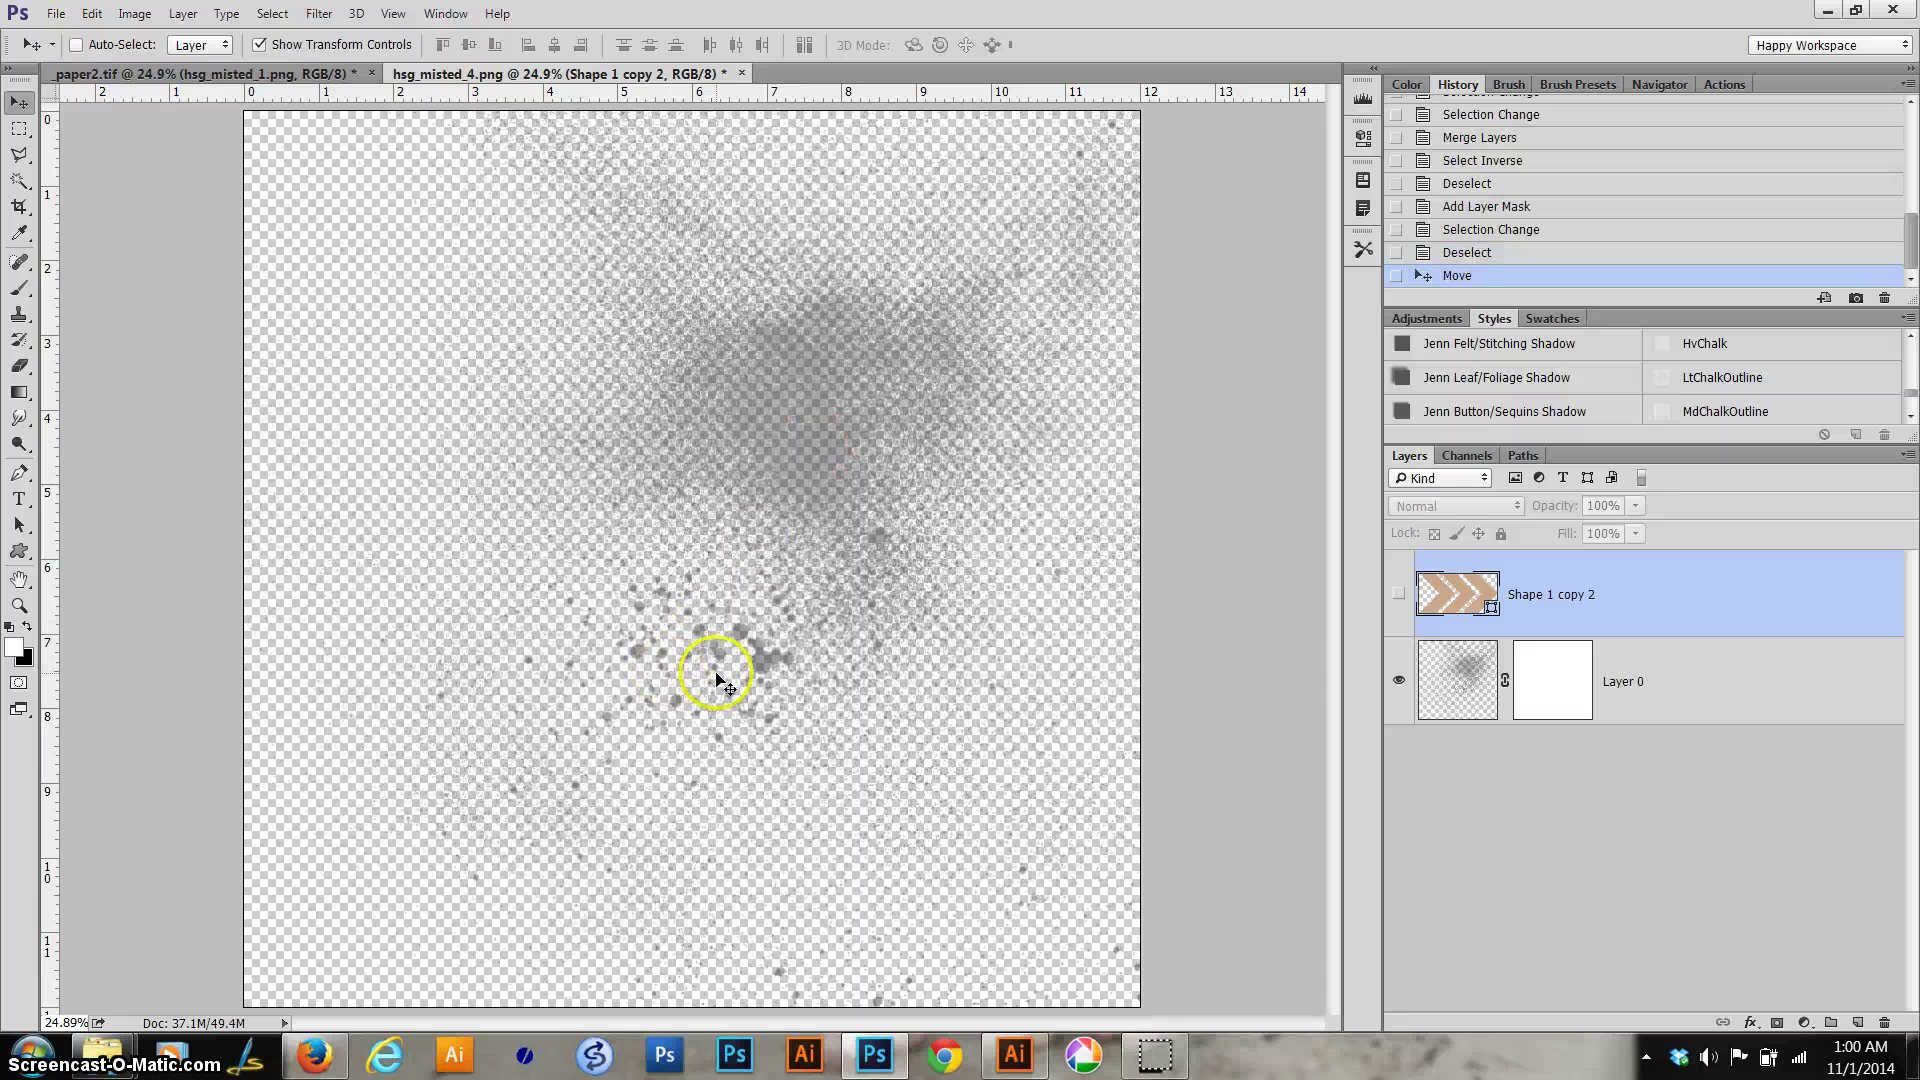
{"action": "left_click", "coordinate": [1397, 593]}
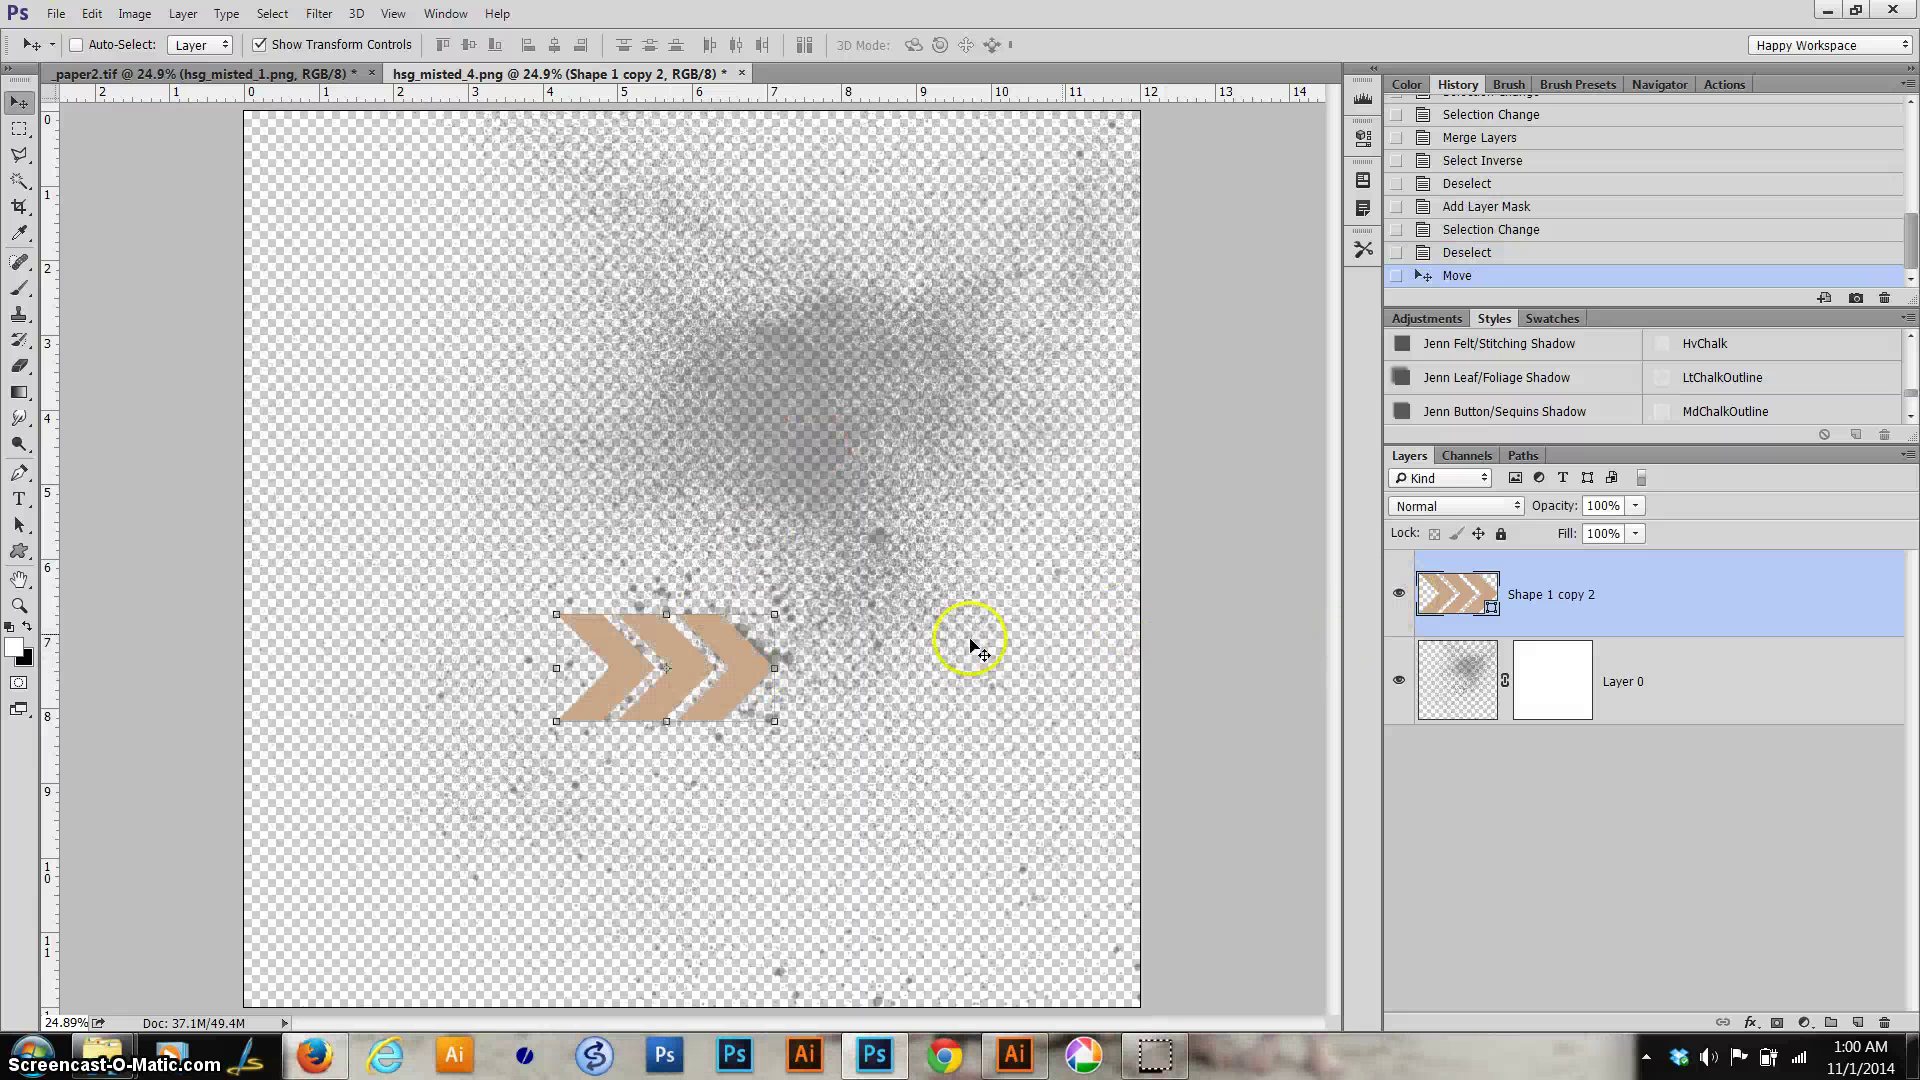
{"action": "left_click_drag", "start_coordinate": [752, 680], "coordinate": [791, 673]}
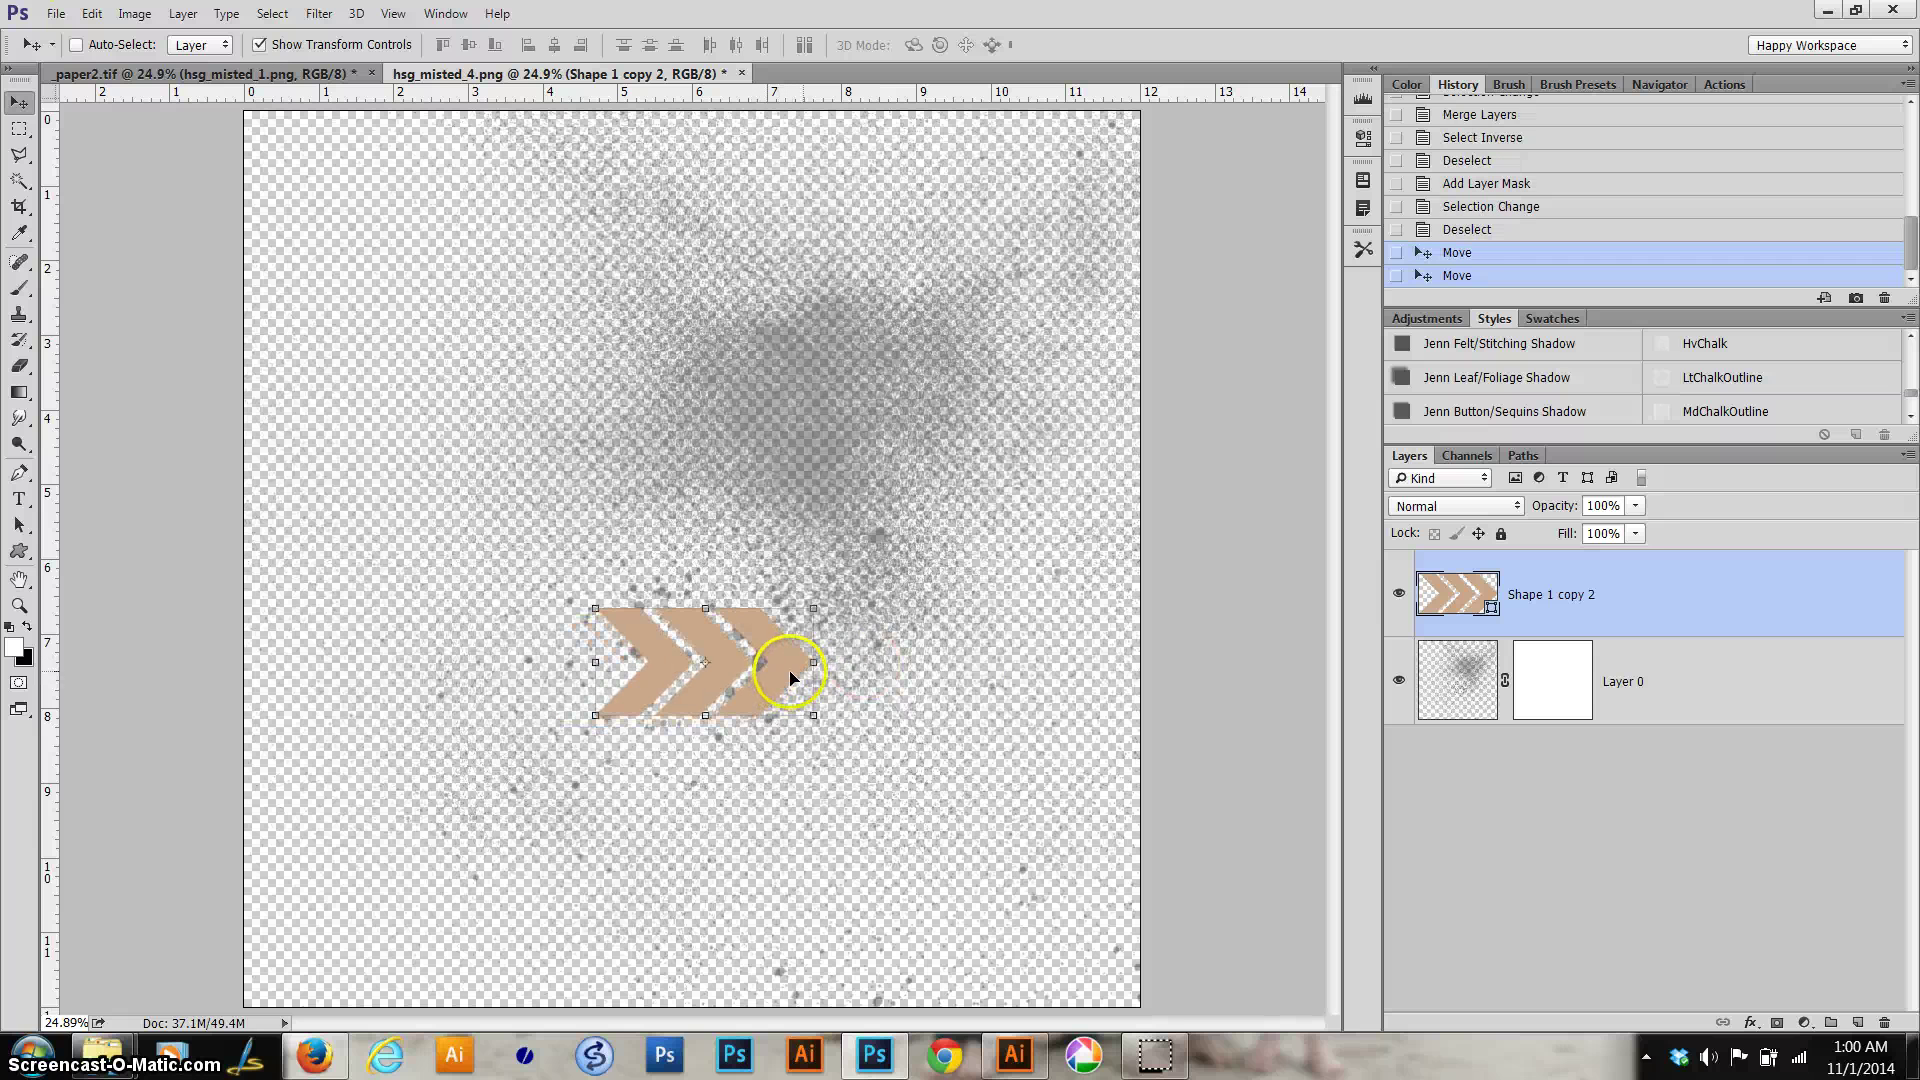
{"action": "left_click", "coordinate": [1398, 596]}
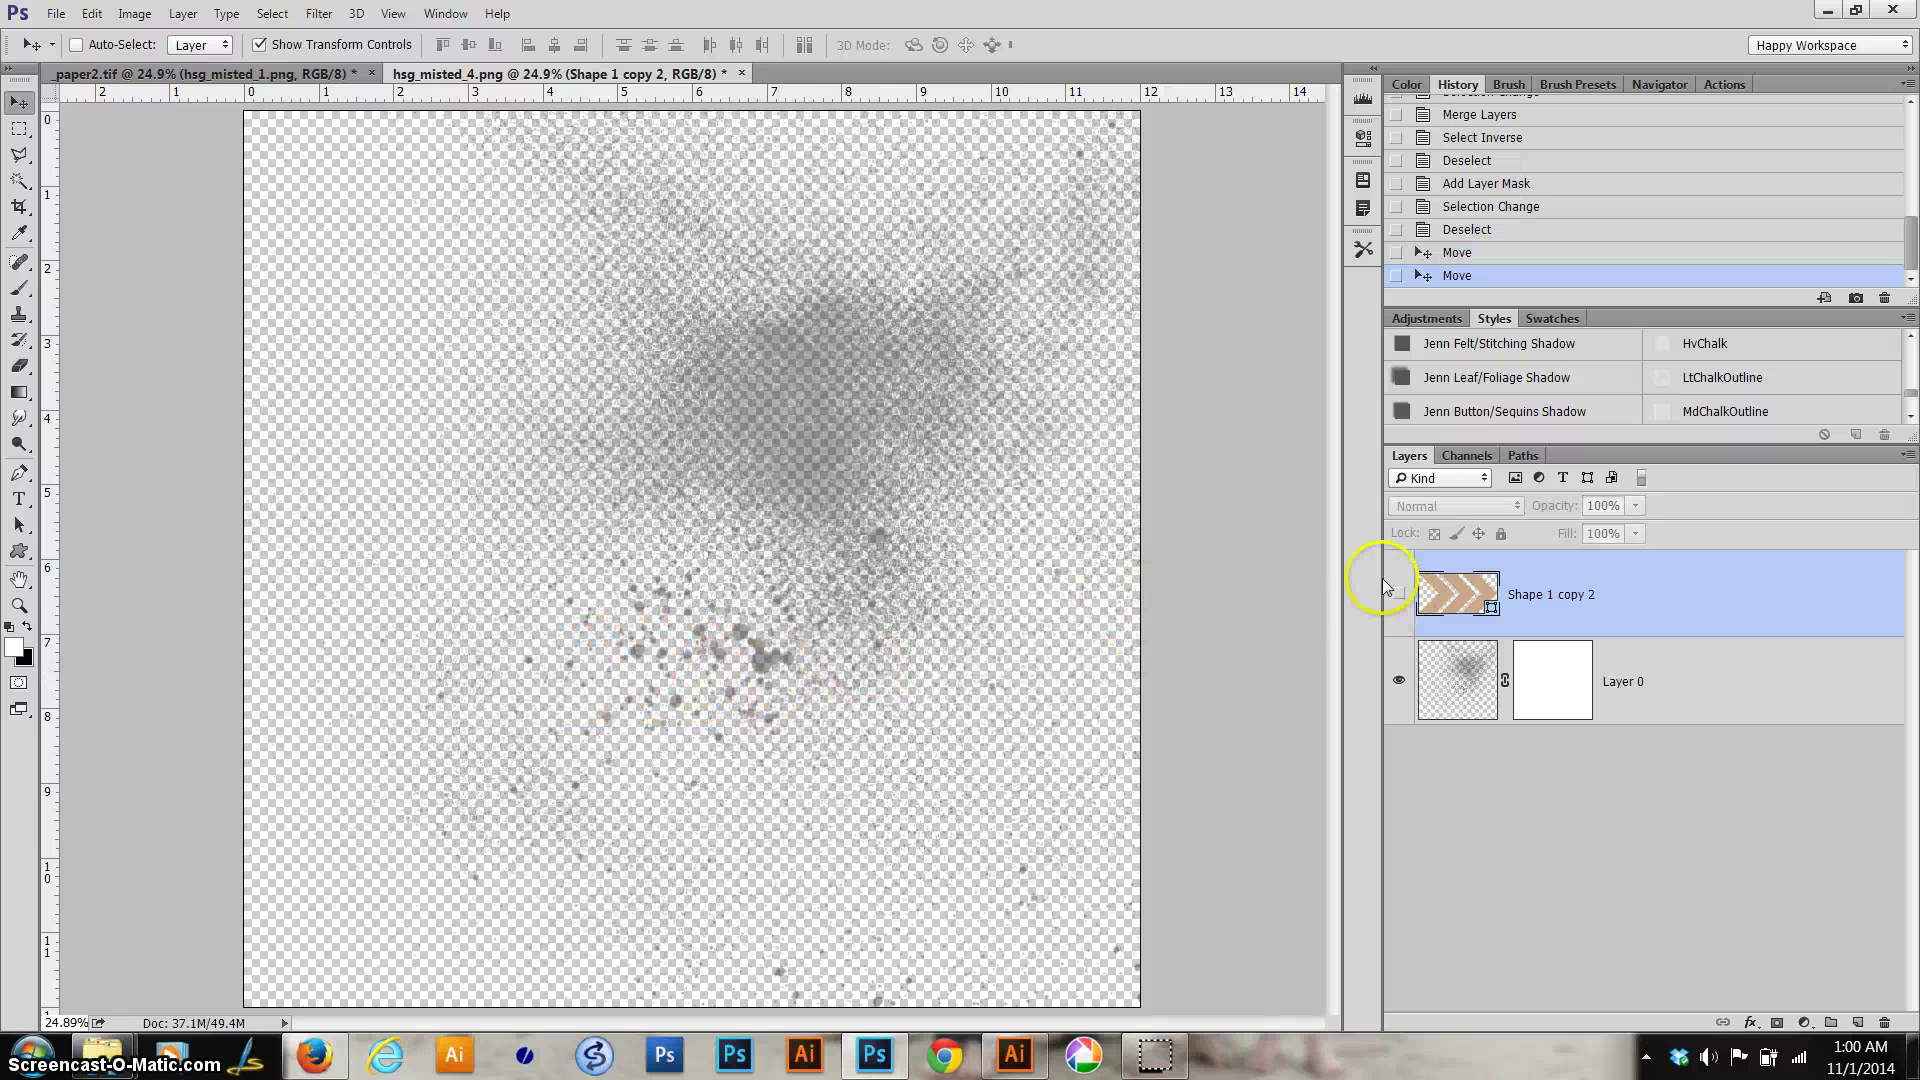
Step: Load the chevrons as a selection, invert it, and fill it with black on Layer 0's mask, leaving nothing selected
{"action": "left_click", "coordinate": [1440, 596], "text": "ctrl"}
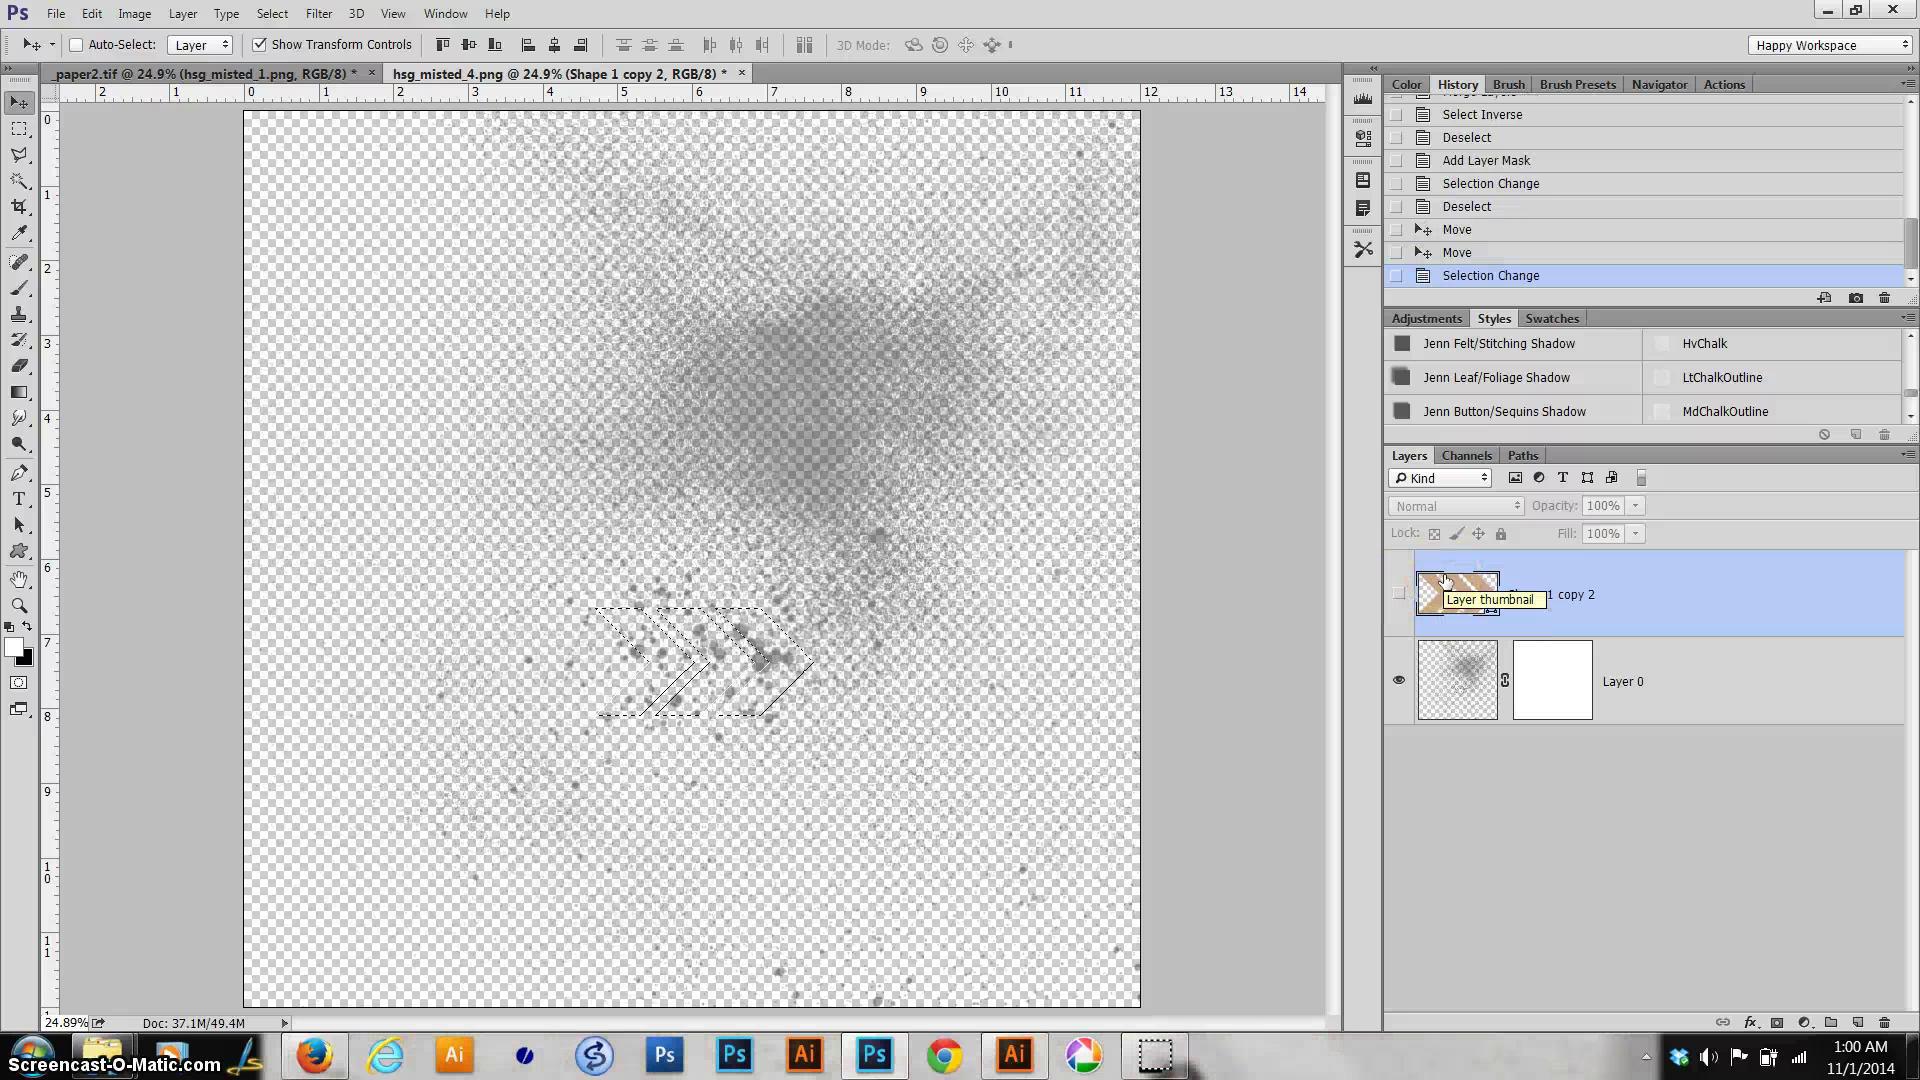
{"action": "key", "text": "ctrl+shift+i"}
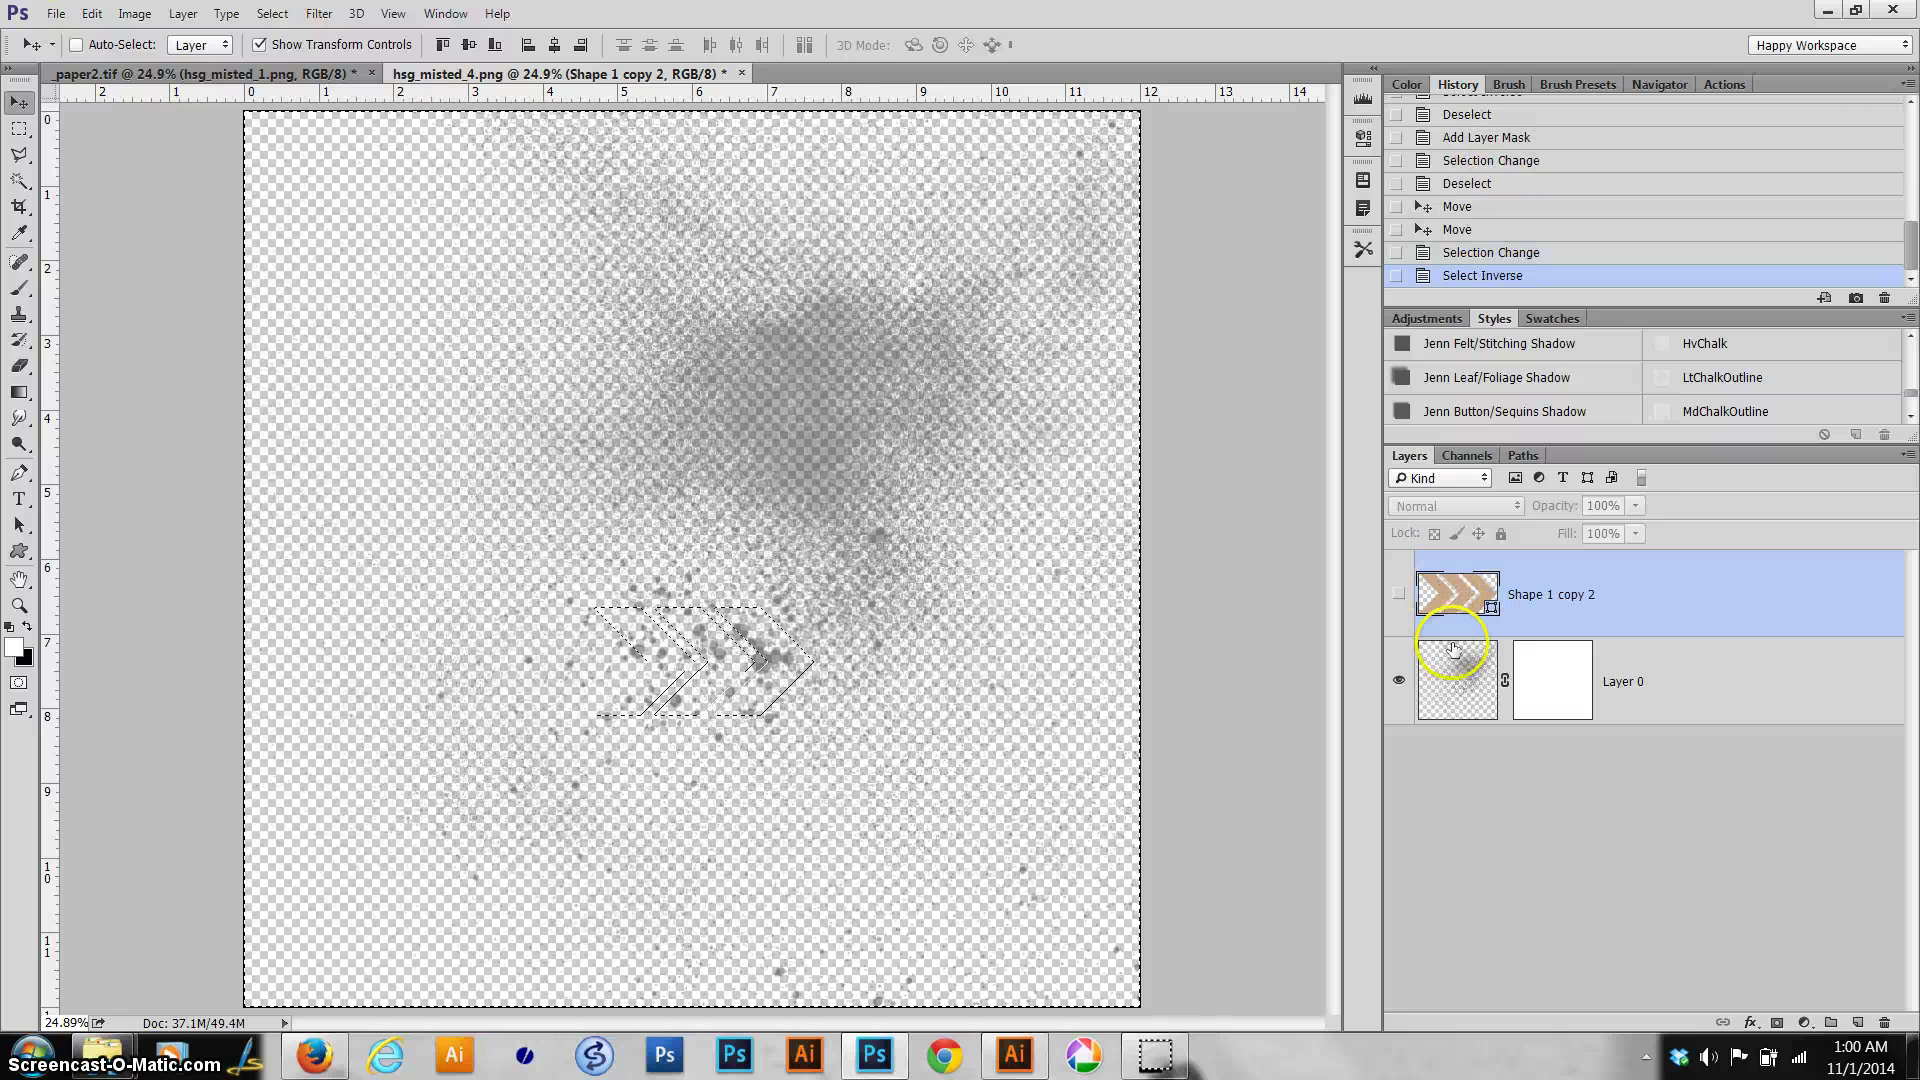
{"action": "left_click", "coordinate": [1574, 683]}
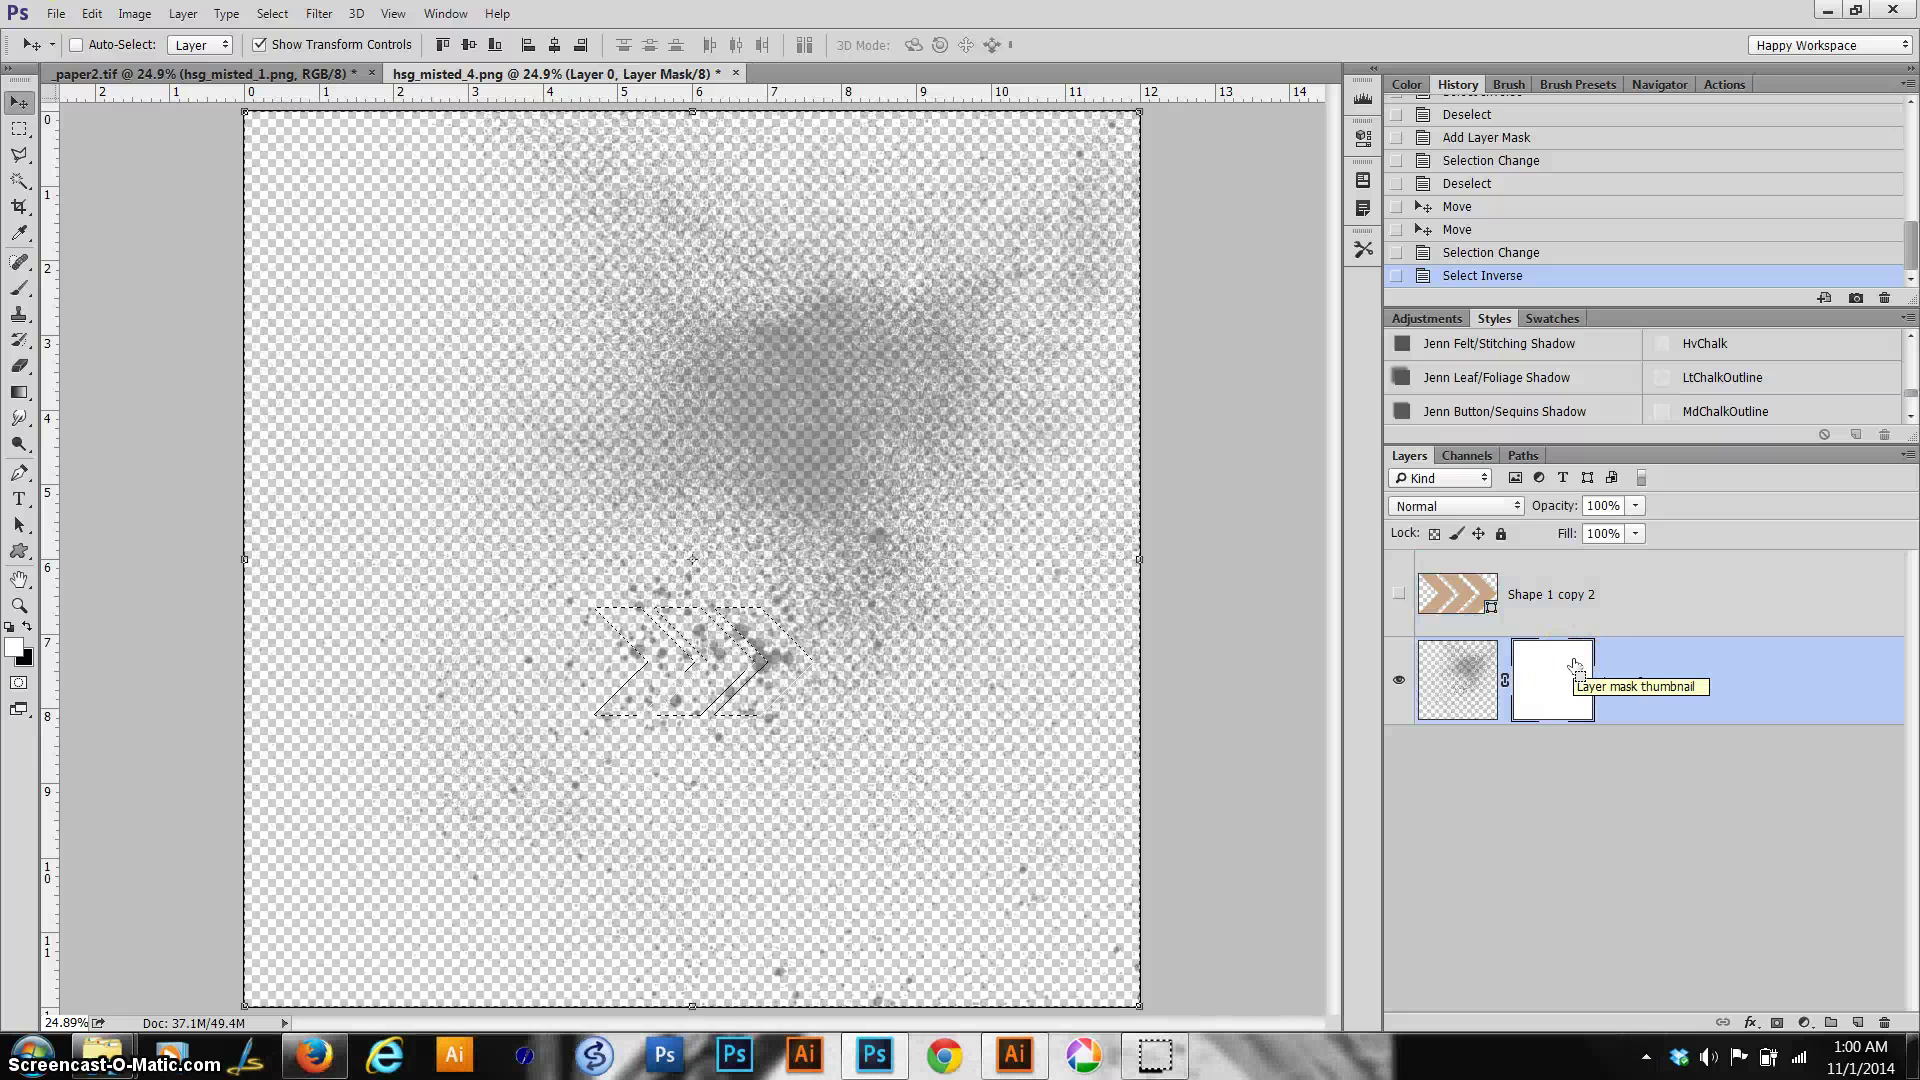
{"action": "key", "text": "ctrl+BackSpace"}
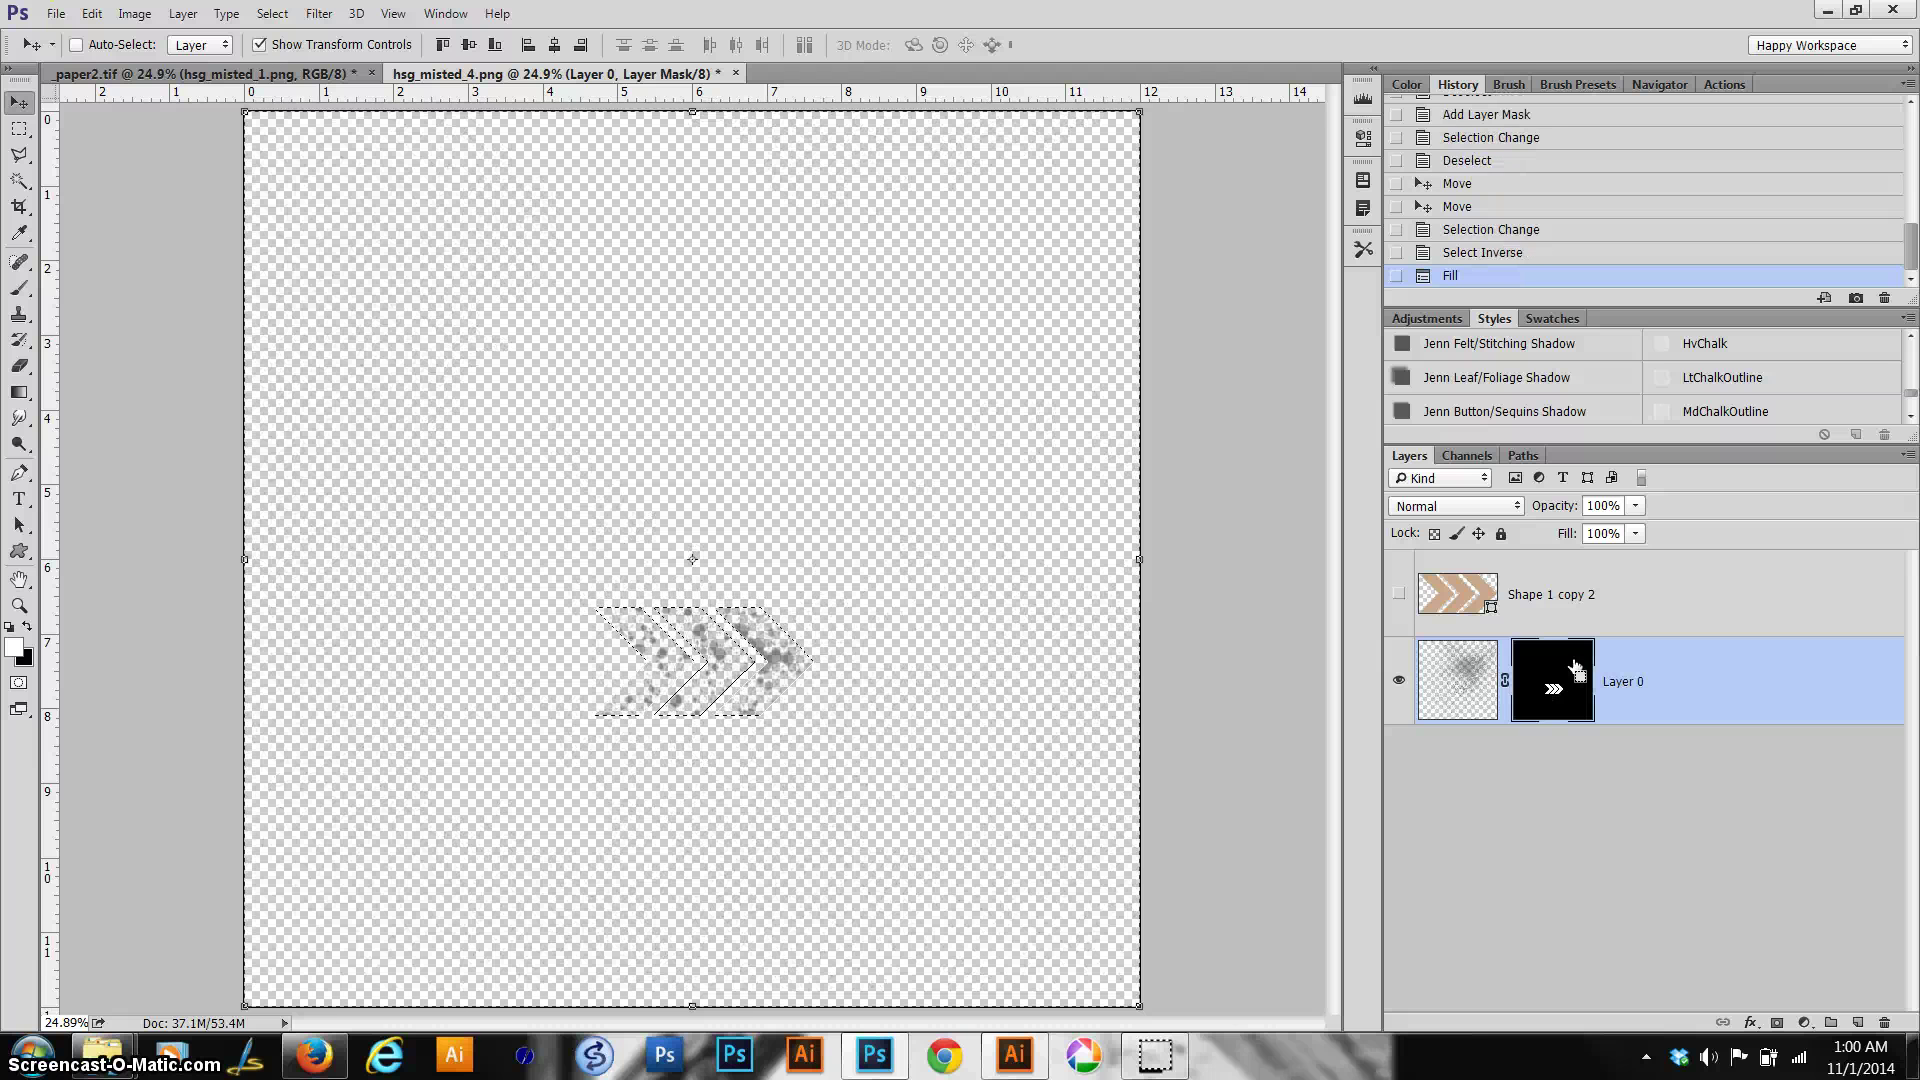
{"action": "key", "text": "ctrl+d"}
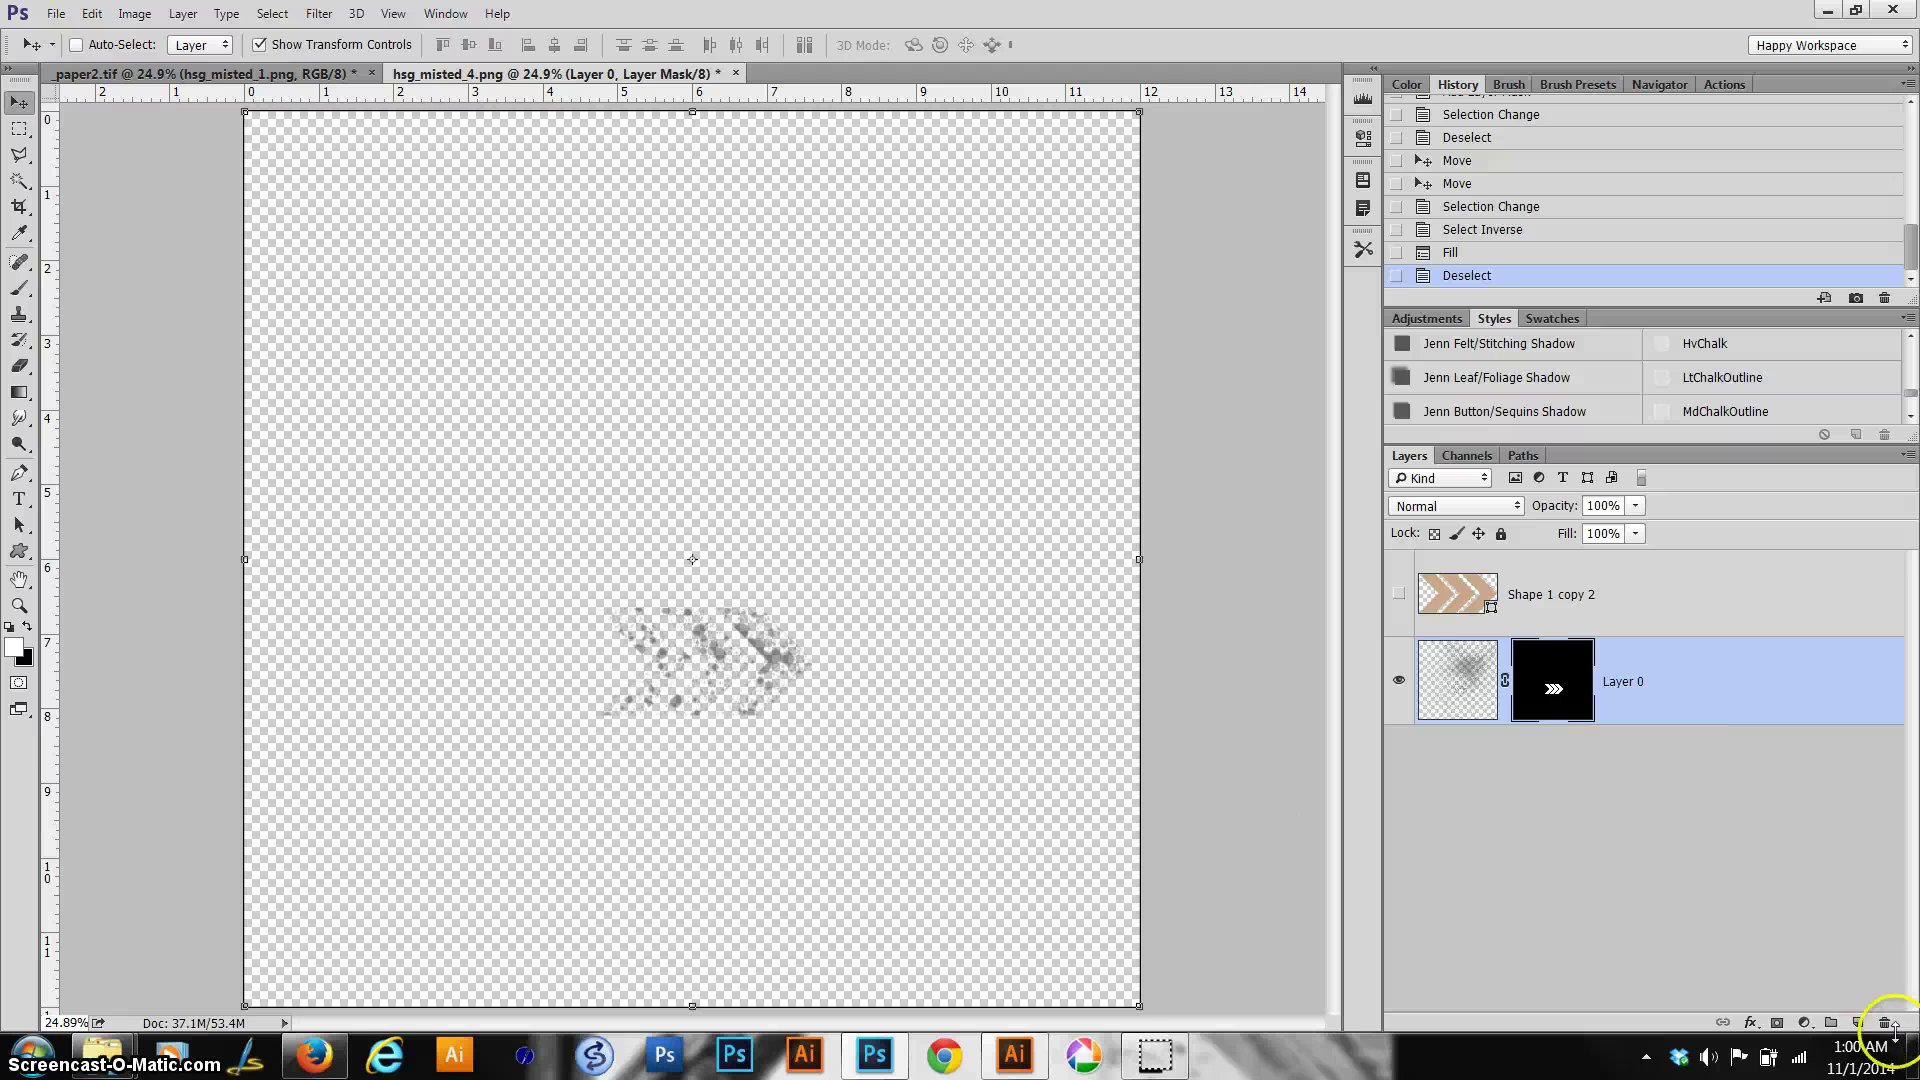
Step: Add a new layer filled with white and place it beneath Layer 0
{"action": "left_click", "coordinate": [1857, 1022]}
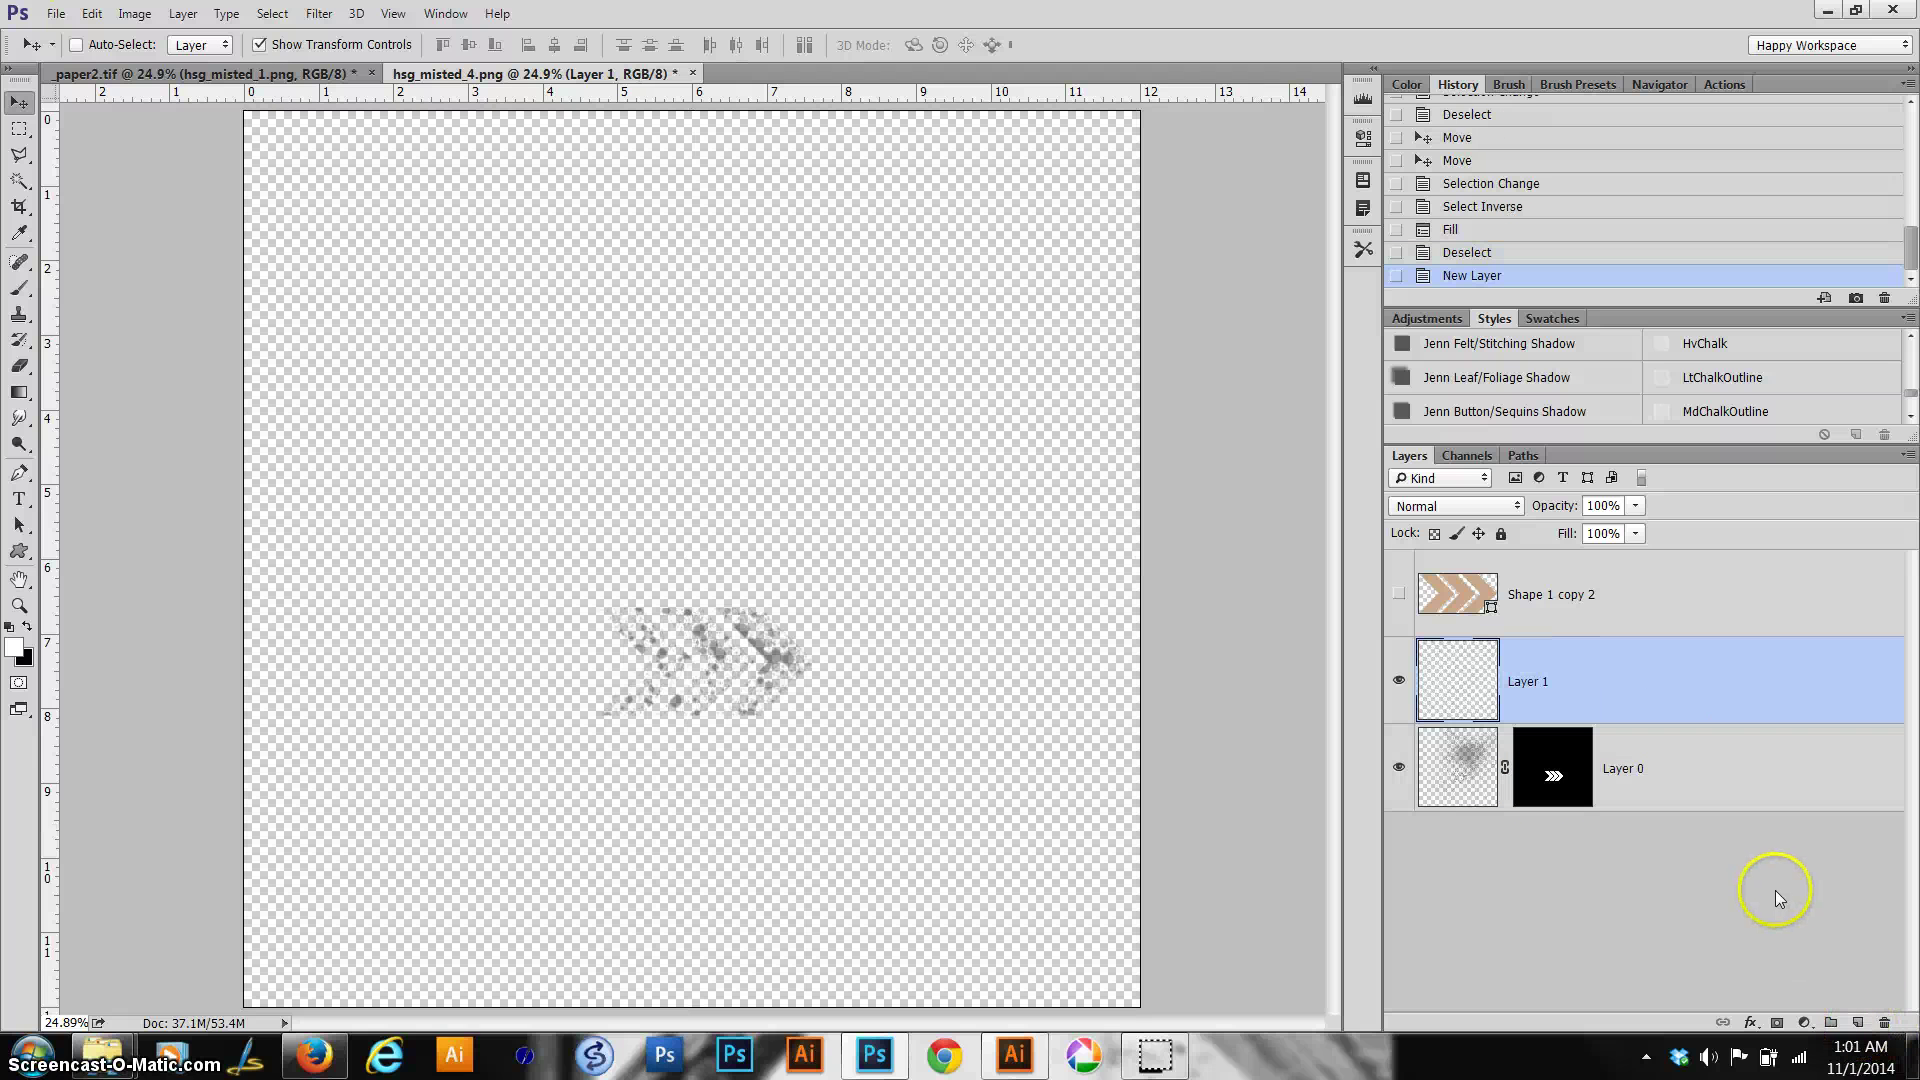
{"action": "key", "text": "x"}
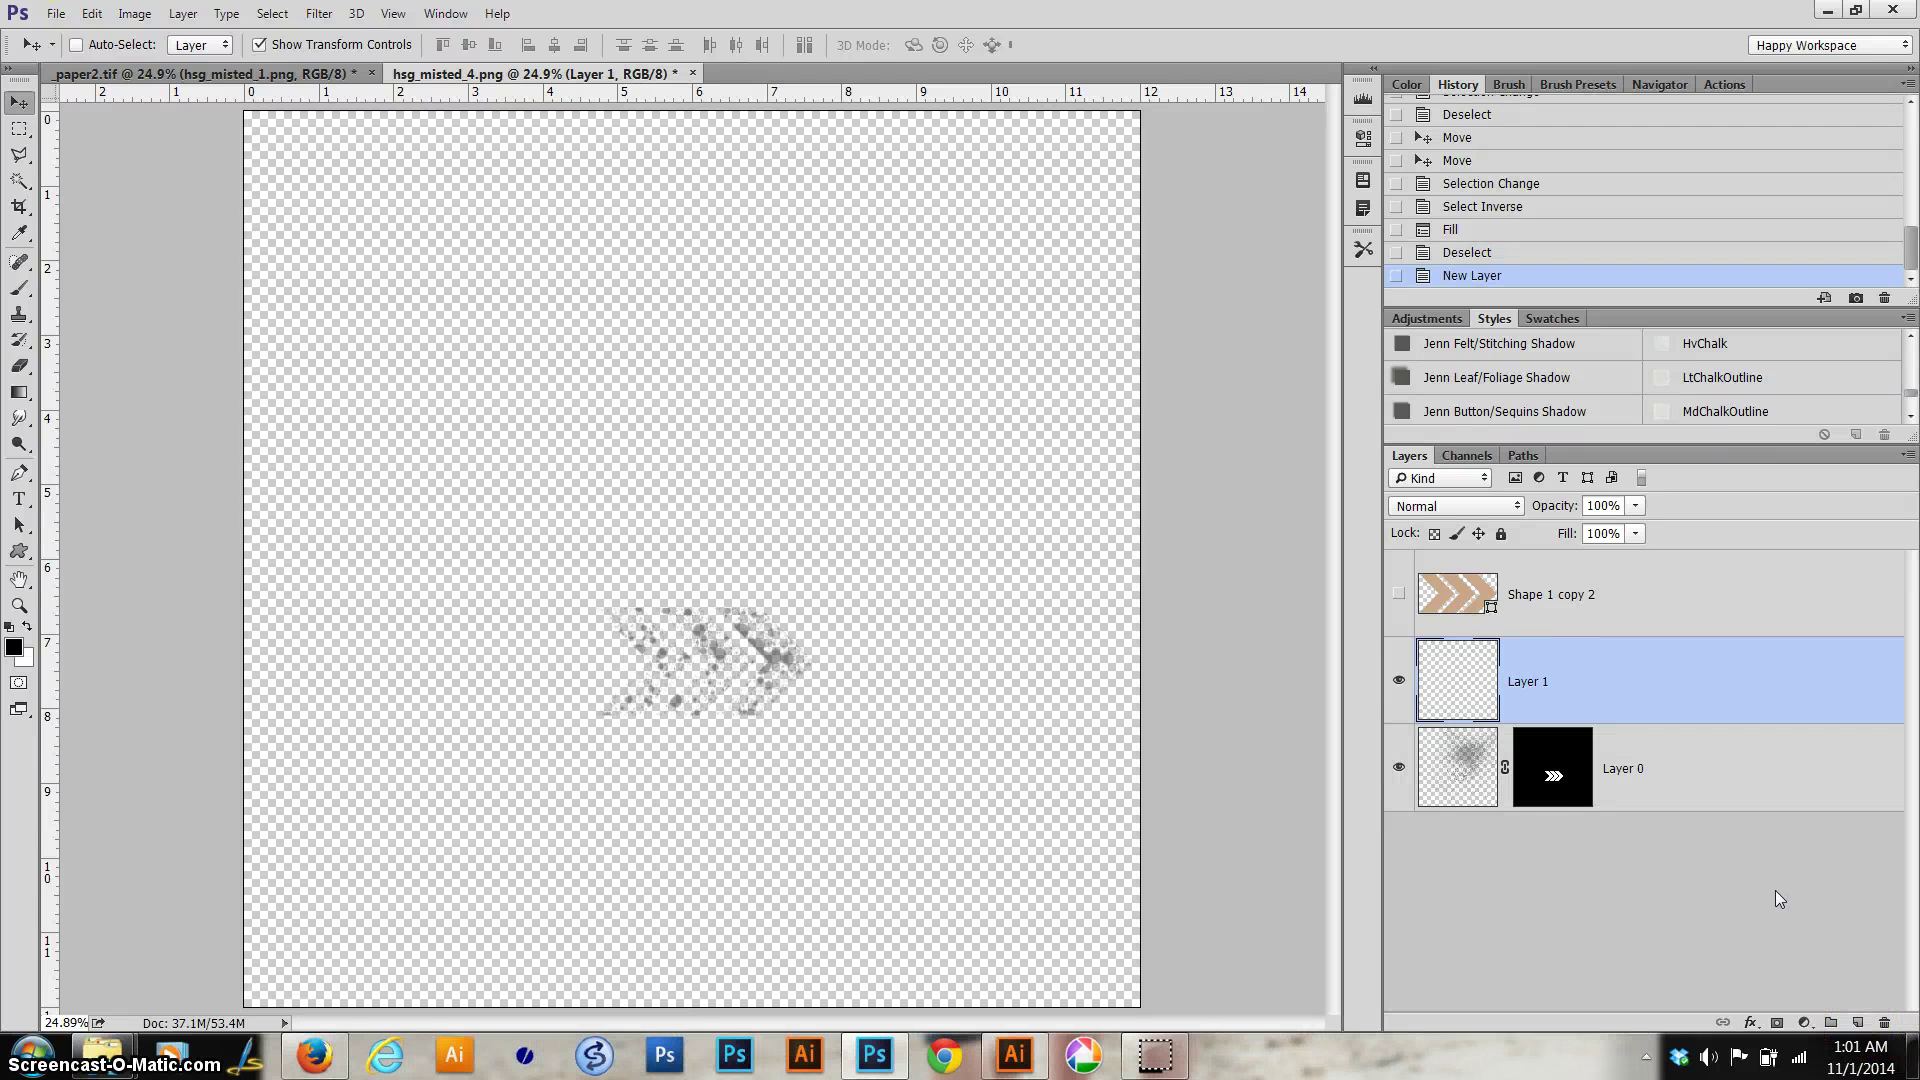
{"action": "key", "text": "ctrl+BackSpace"}
{"action": "key", "text": "ctrl+bracketleft"}
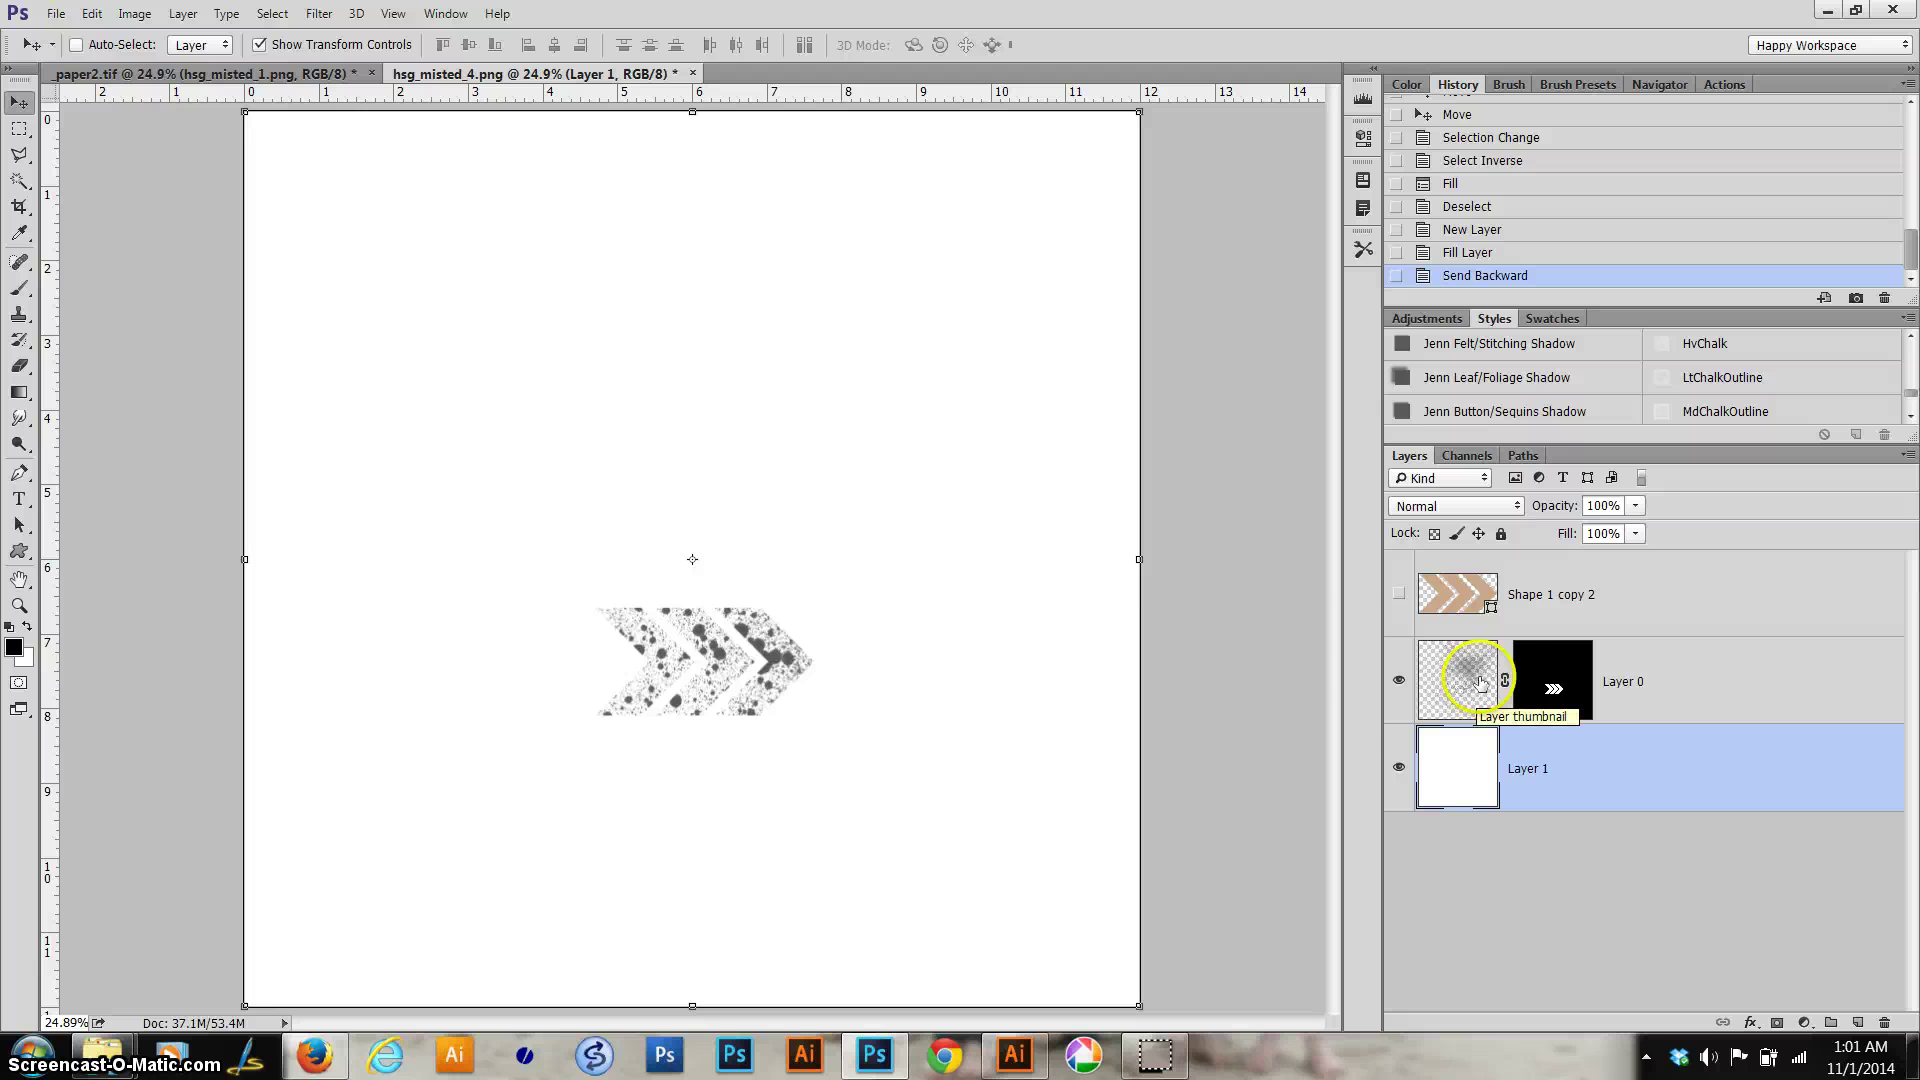
Step: Apply the Flergs_Valentine_Glitter3 style to the masked splatter on Layer 0
{"action": "key", "text": "ctrl+plus"}
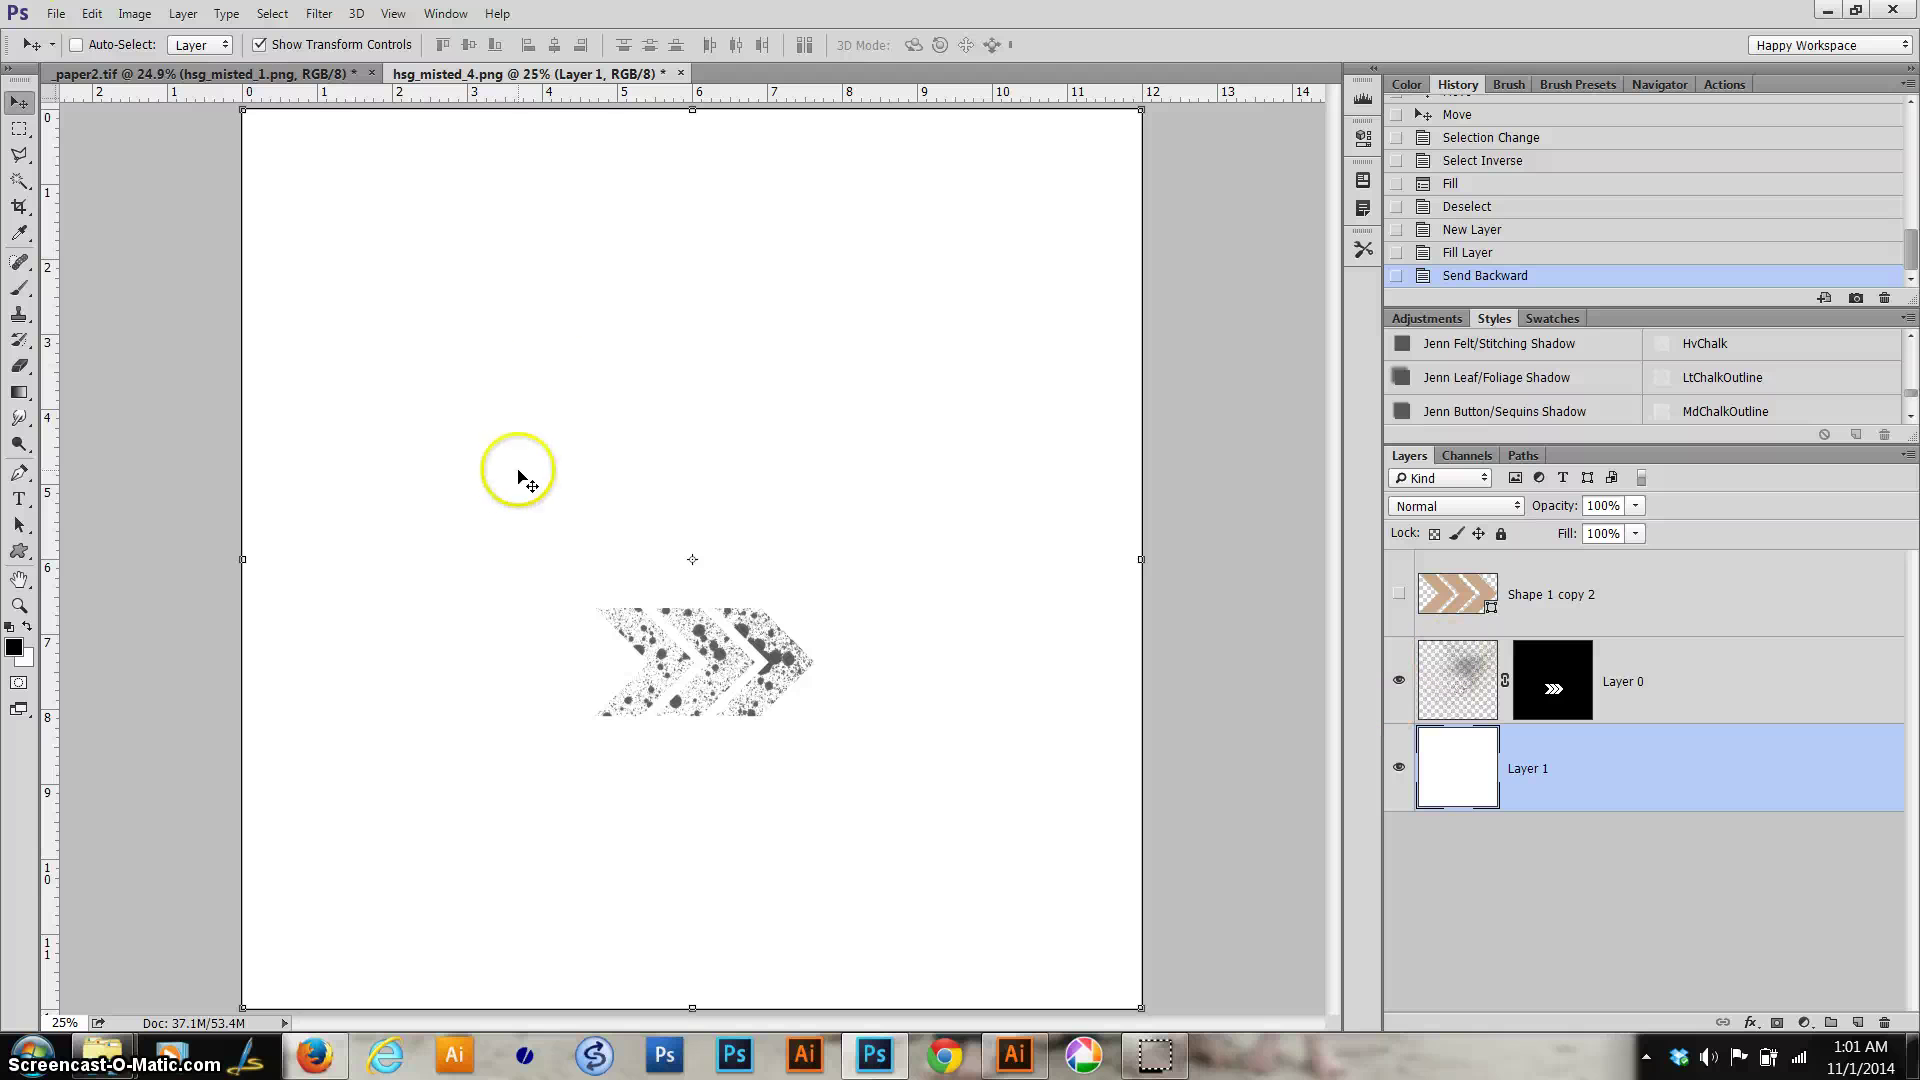
{"action": "left_click", "coordinate": [19, 605]}
{"action": "left_click", "coordinate": [718, 661]}
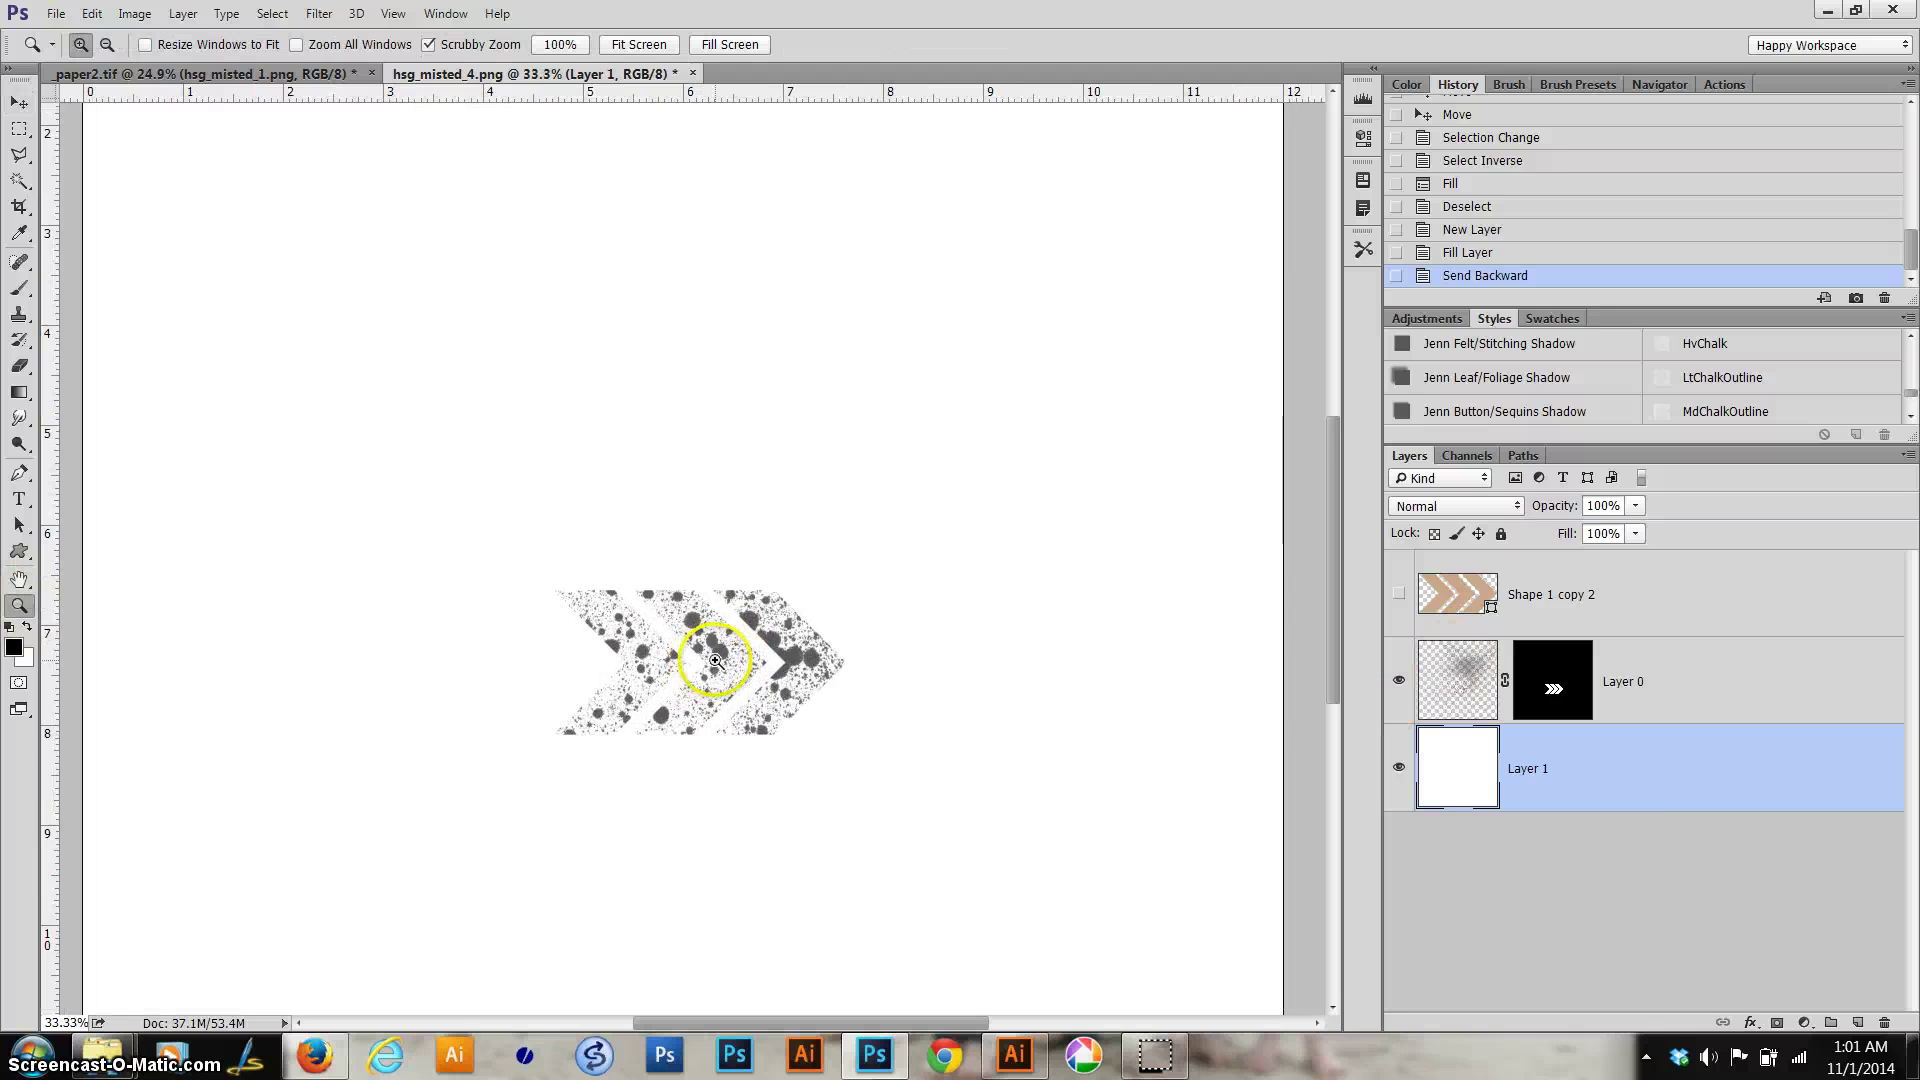
{"action": "left_click", "coordinate": [820, 655]}
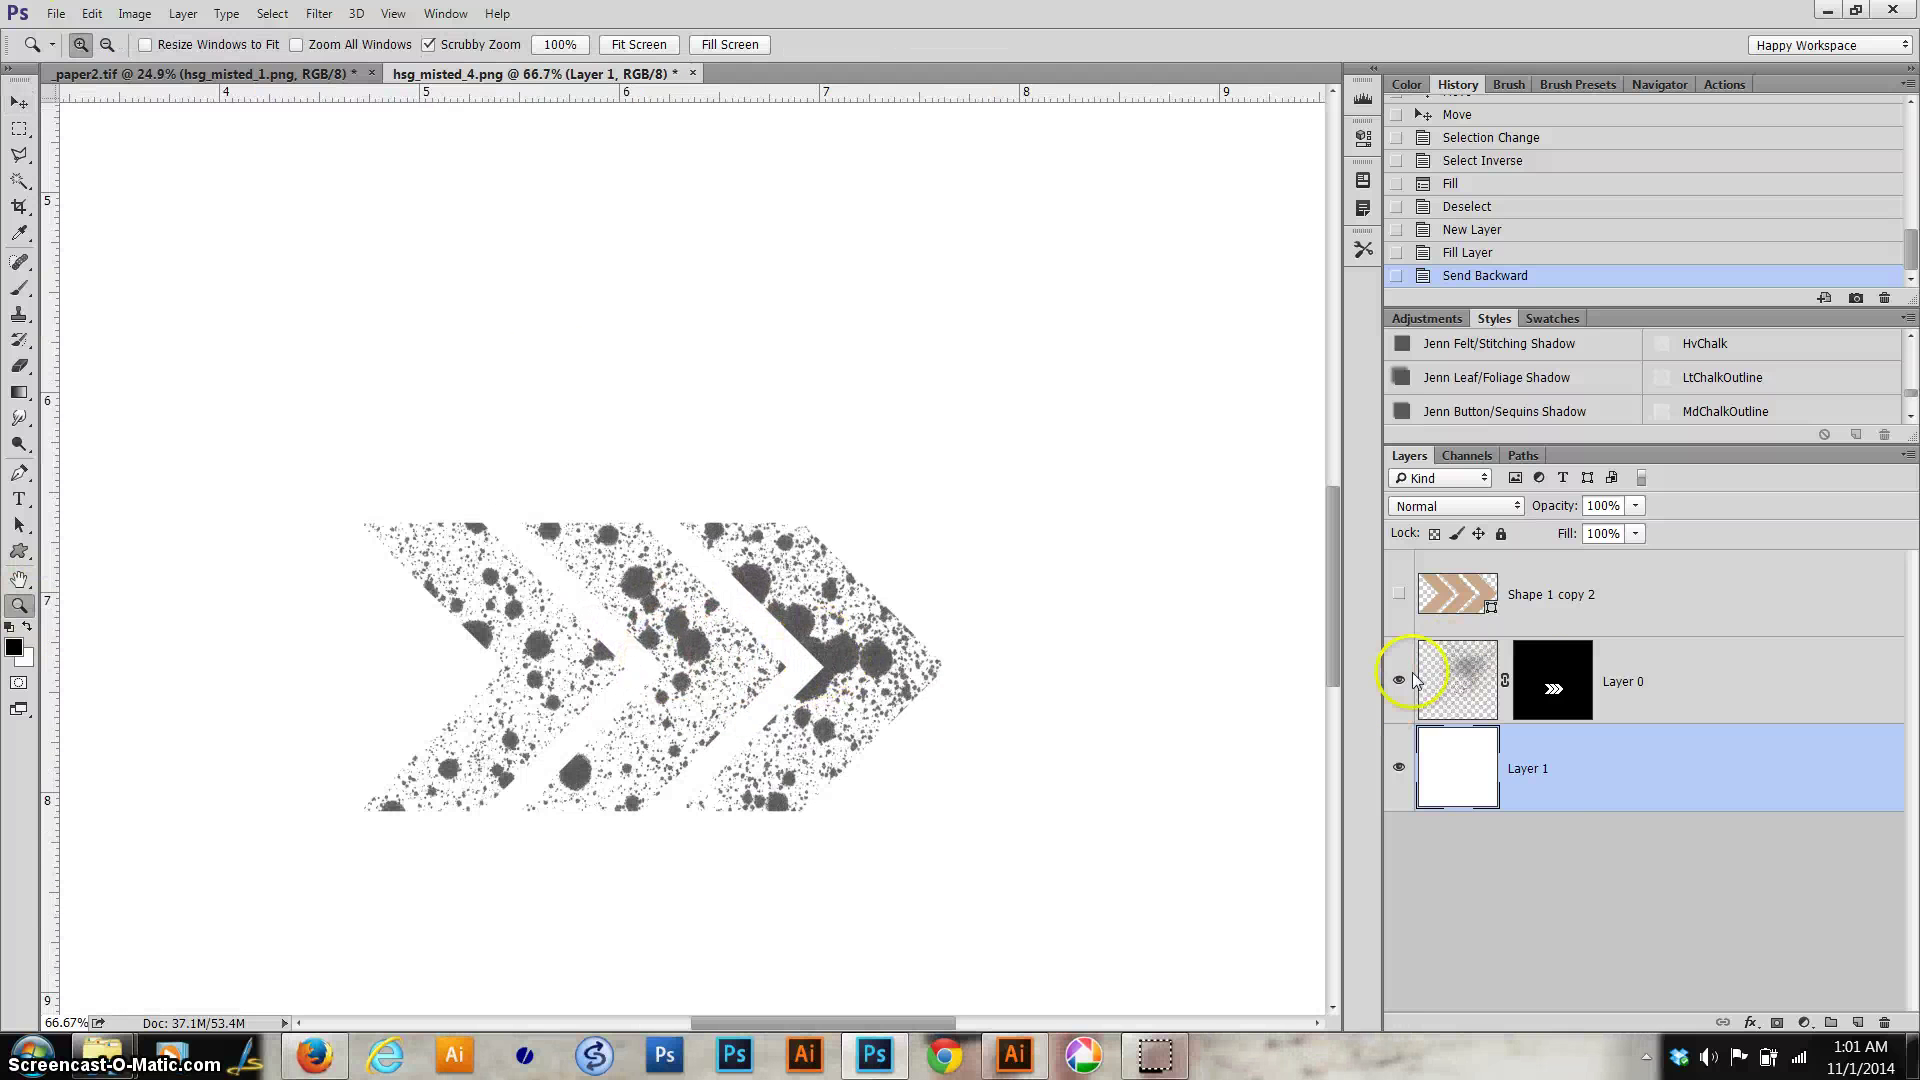
{"action": "left_click", "coordinate": [1476, 681]}
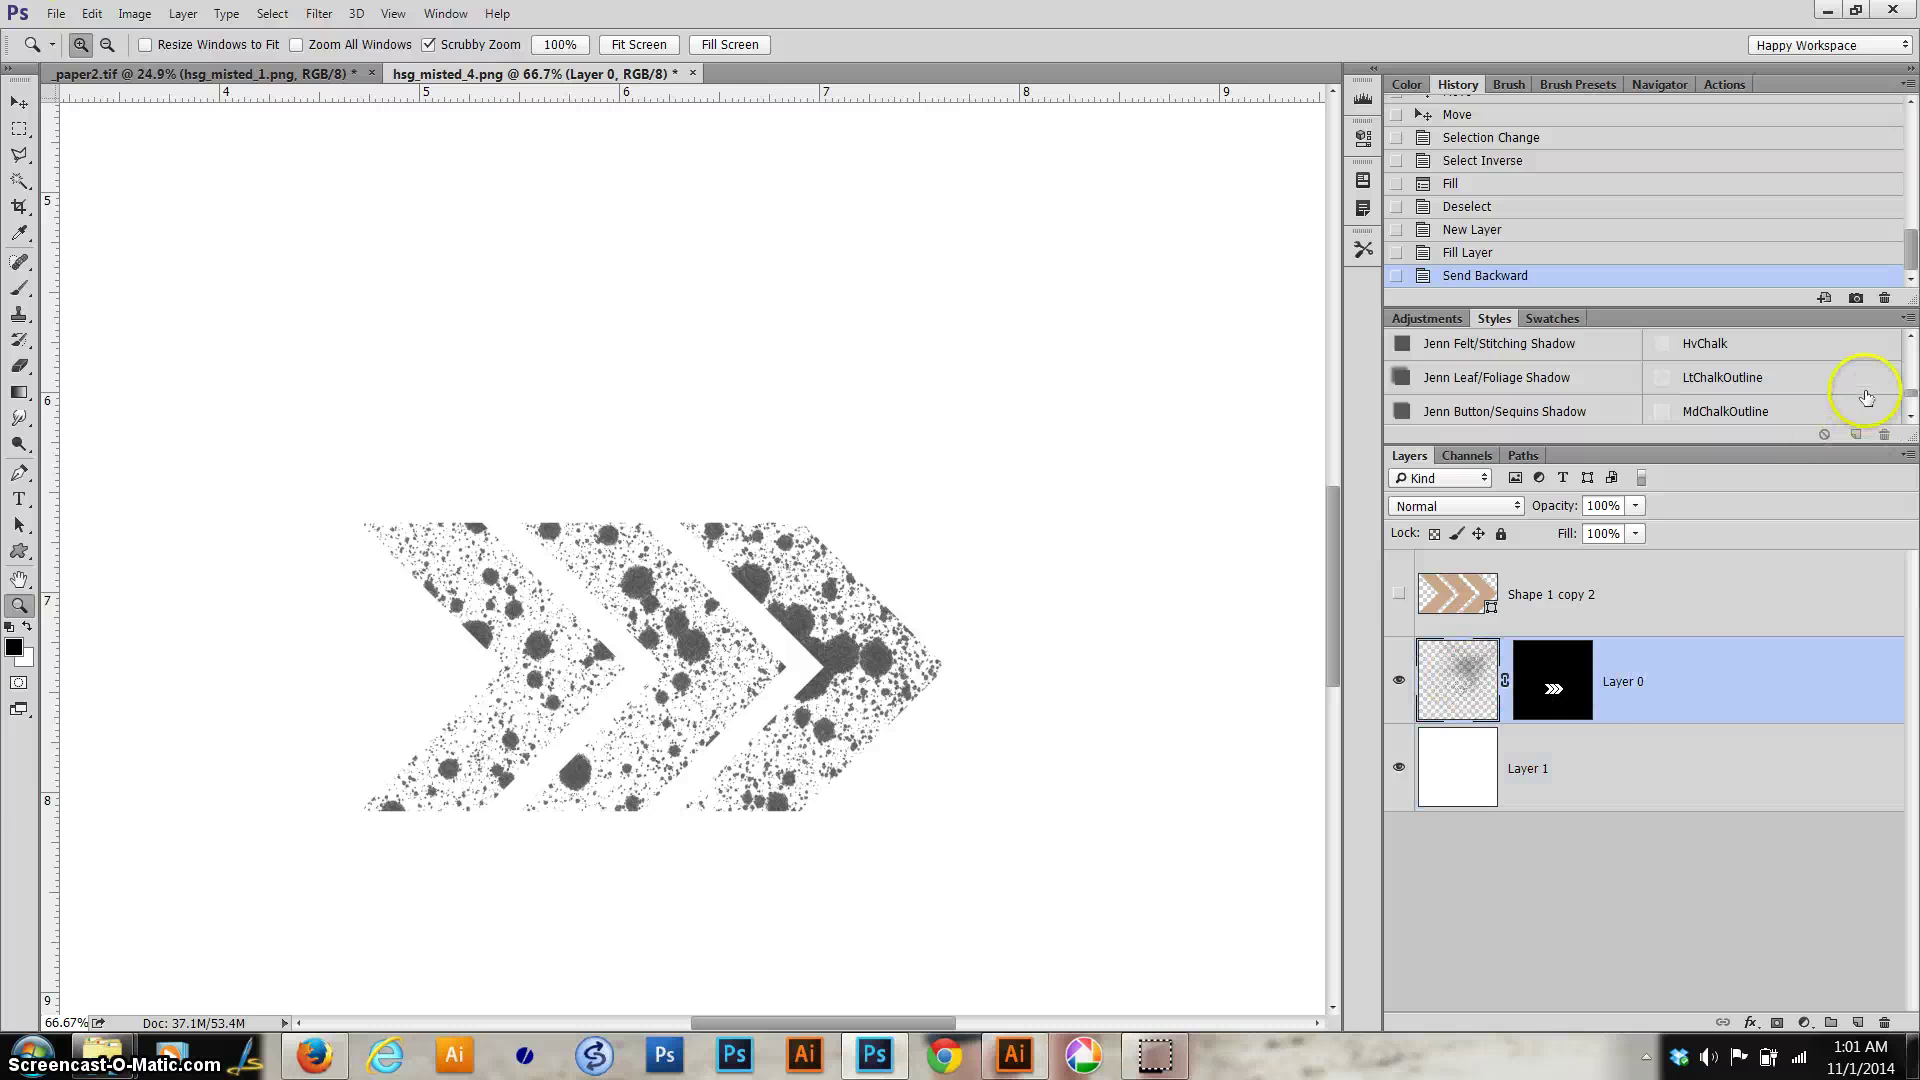
{"action": "left_click_drag", "start_coordinate": [1909, 403], "coordinate": [1909, 418]}
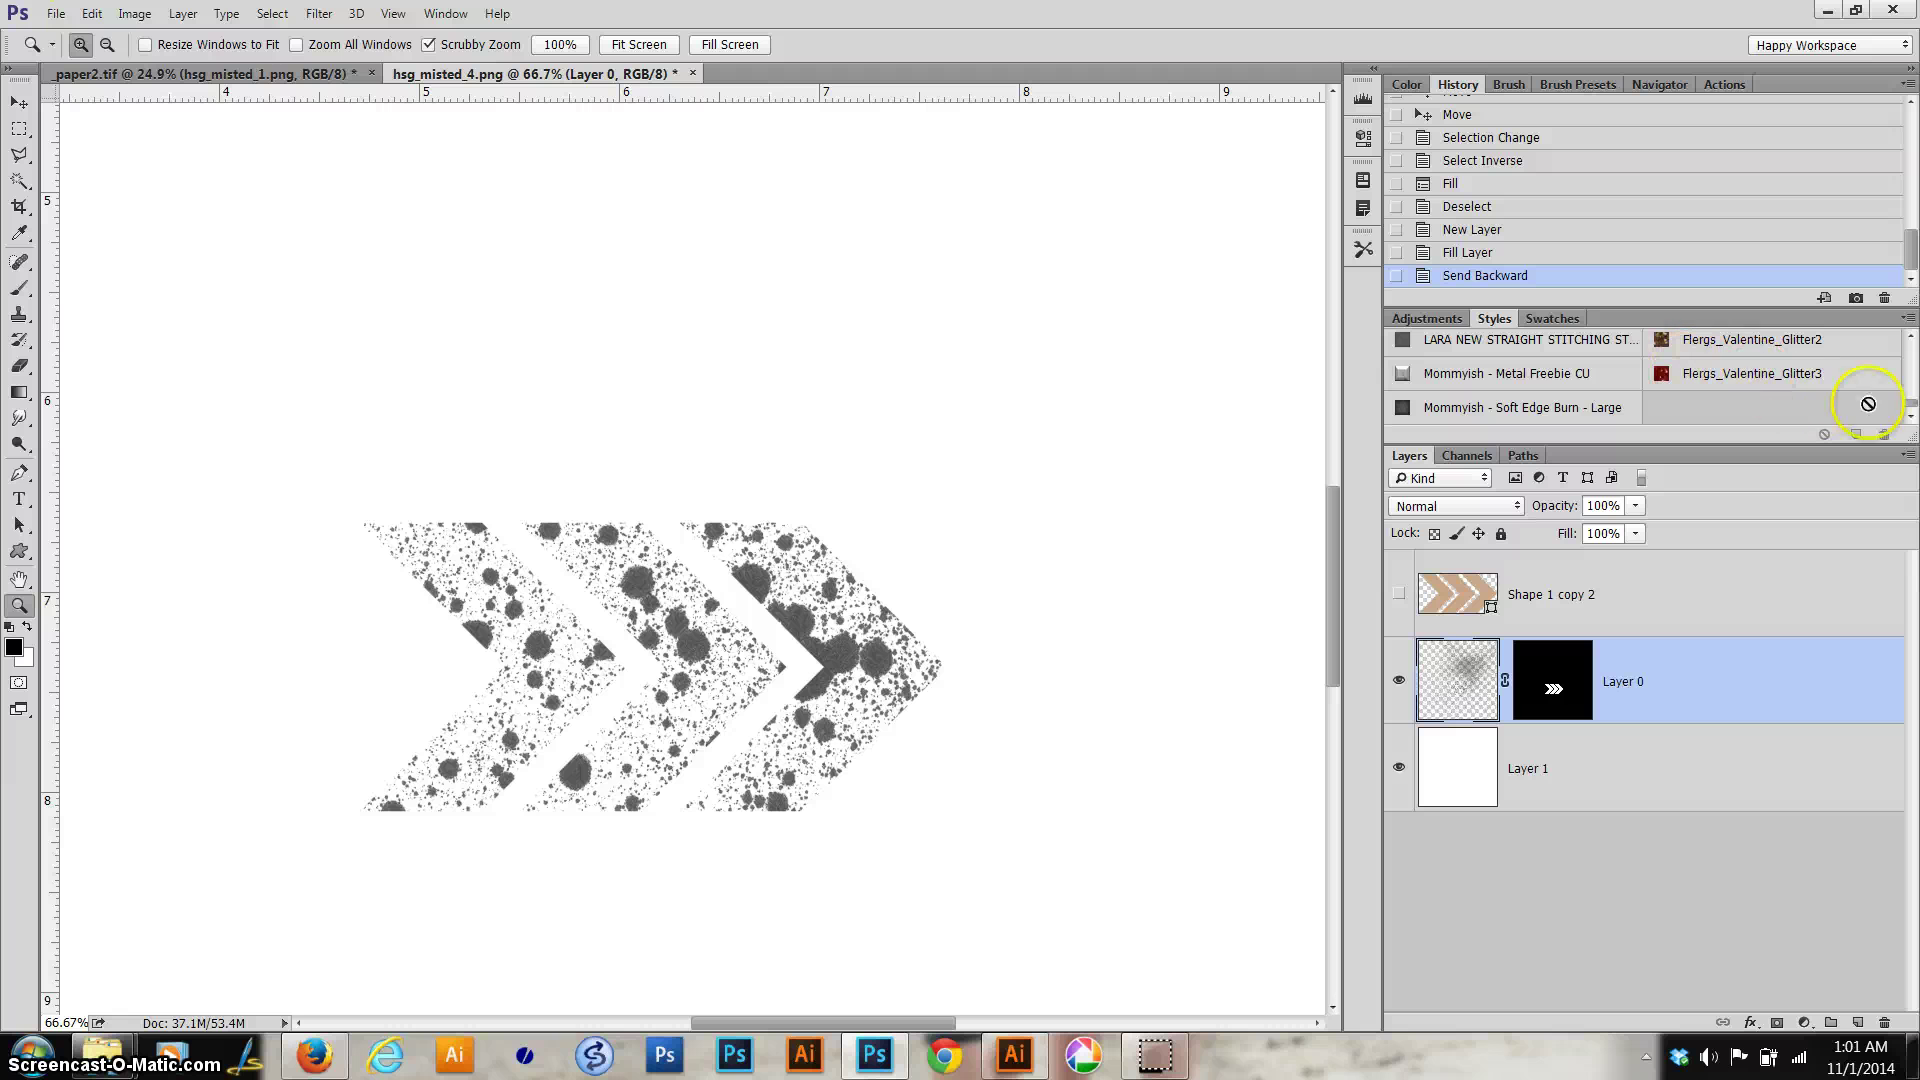
{"action": "left_click", "coordinate": [1911, 342]}
{"action": "left_click", "coordinate": [1912, 342]}
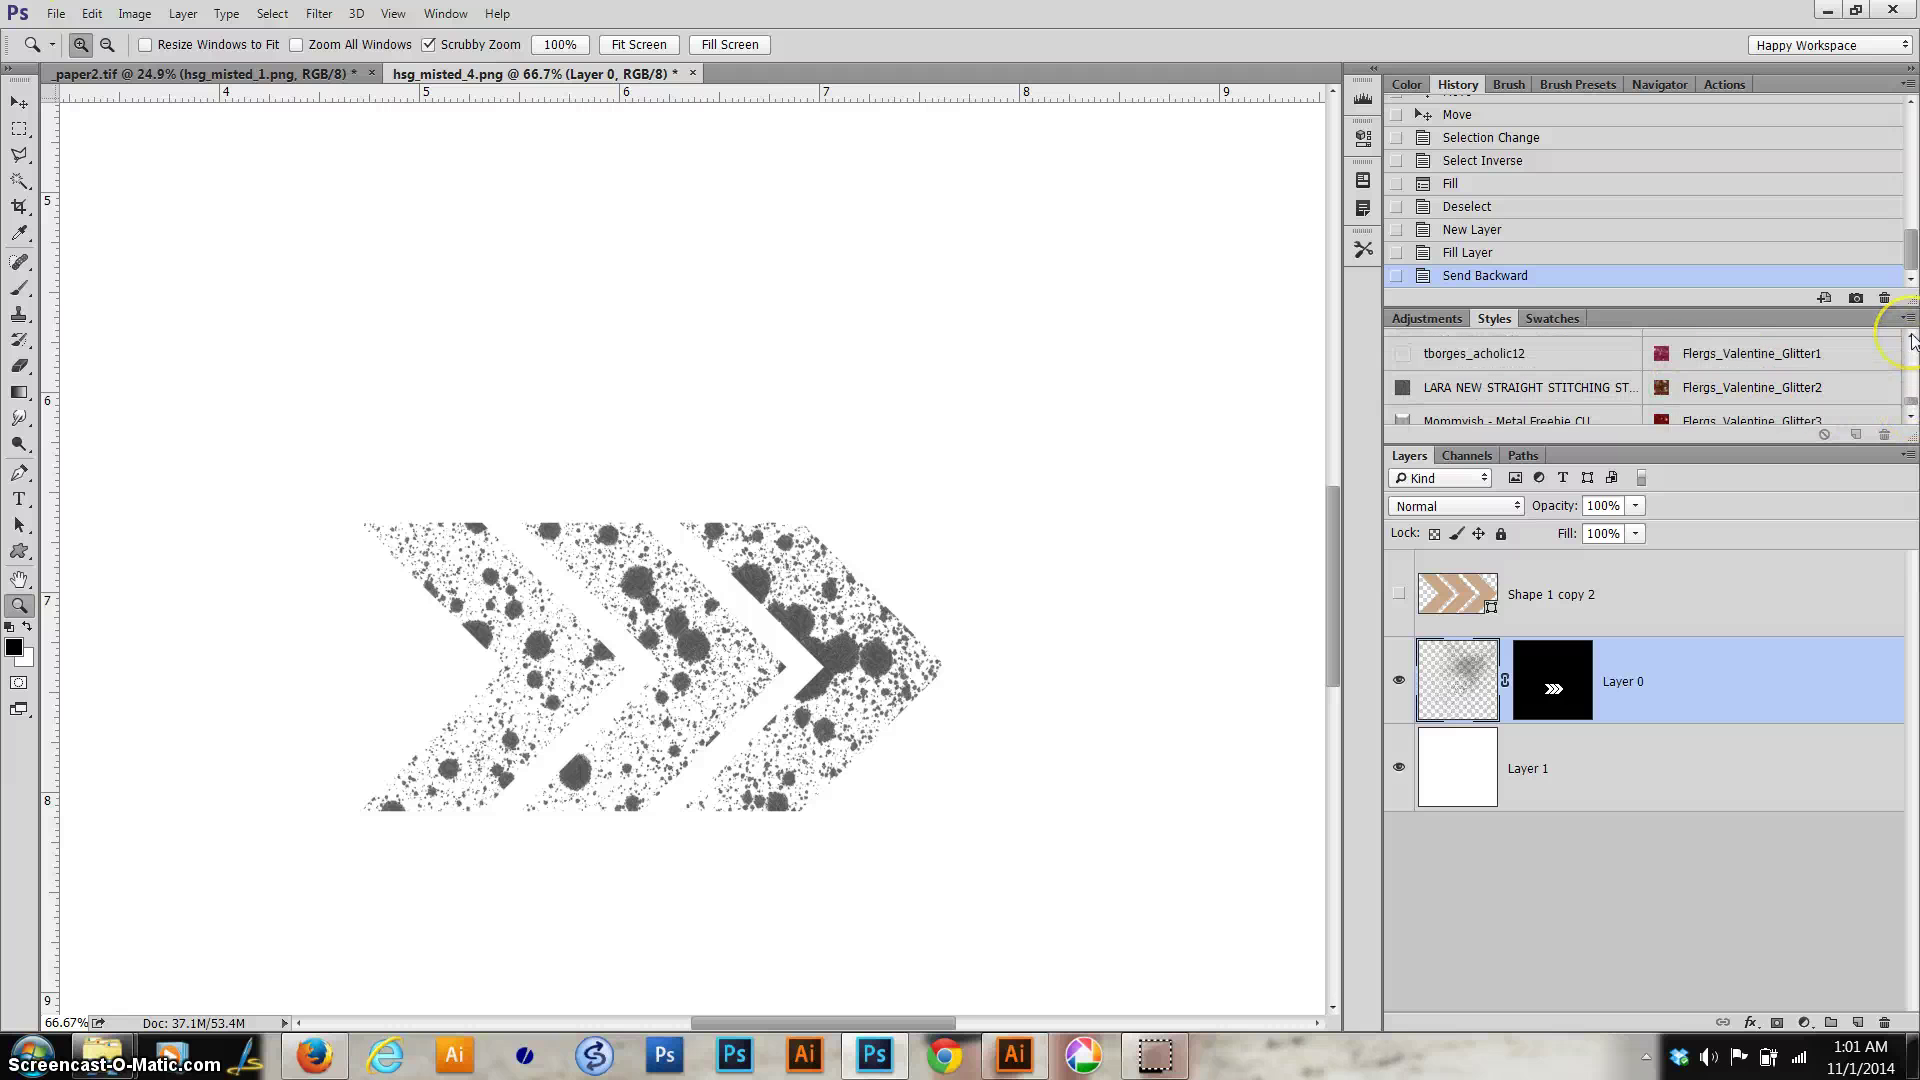
{"action": "scroll", "coordinate": [1813, 409], "scroll_direction": "down", "scroll_amount": 1}
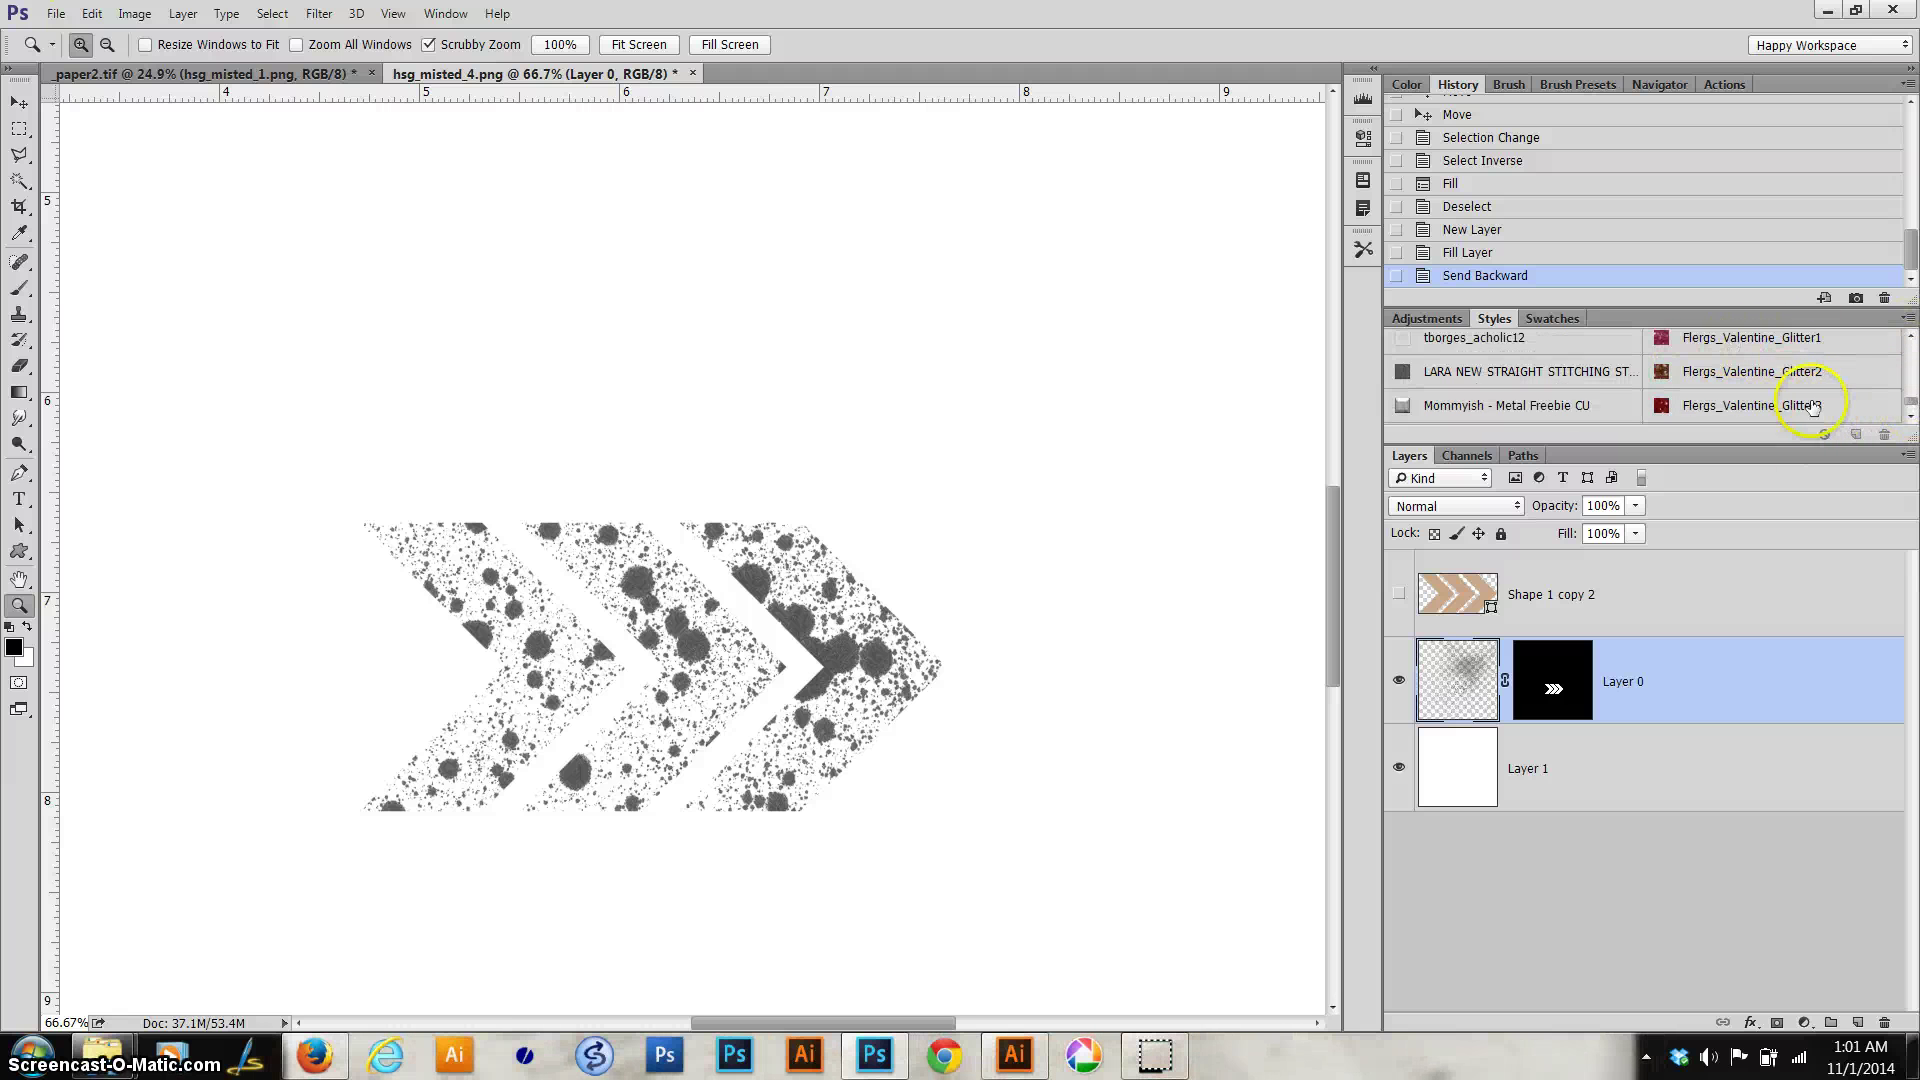
{"action": "left_click", "coordinate": [1688, 408]}
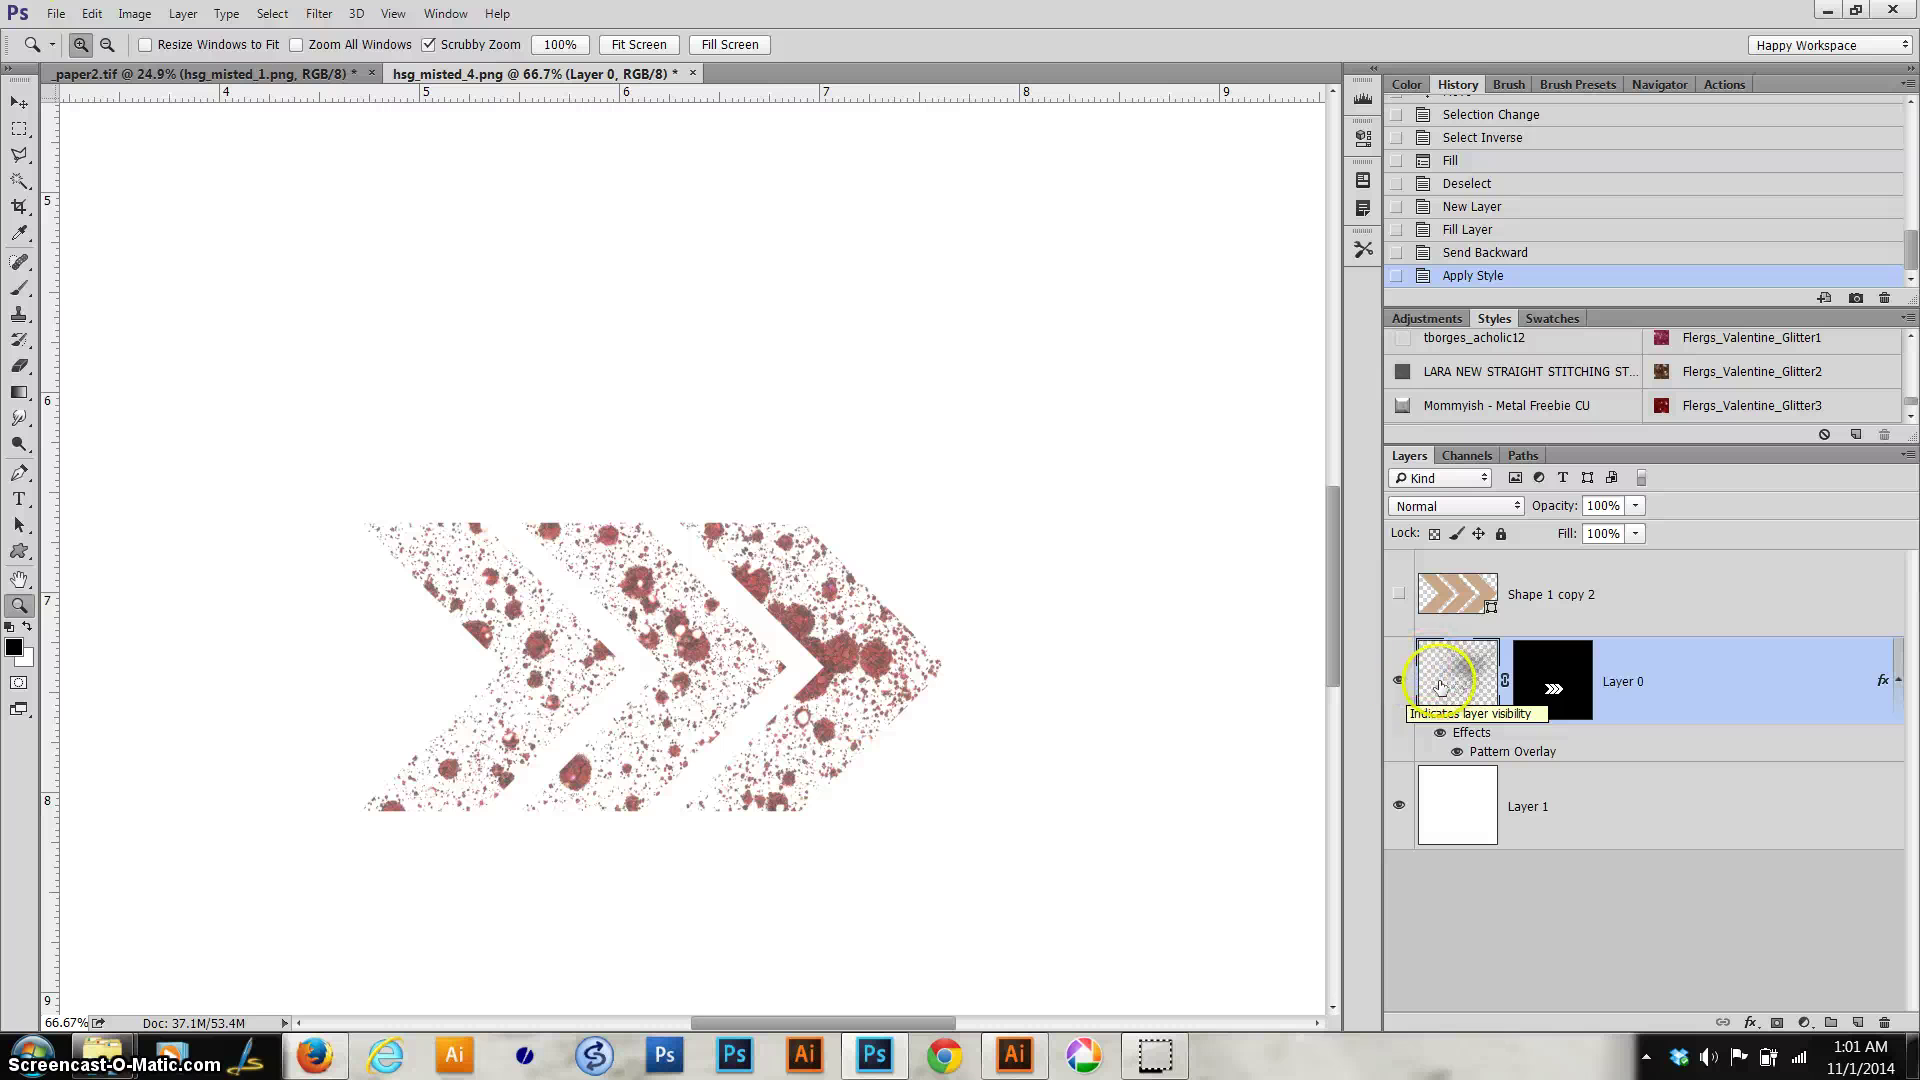
Step: Duplicate the glitter-styled Layer 0 three times to build up the splatter's density
{"action": "key", "text": "ctrl+j"}
{"action": "key", "text": "ctrl+j"}
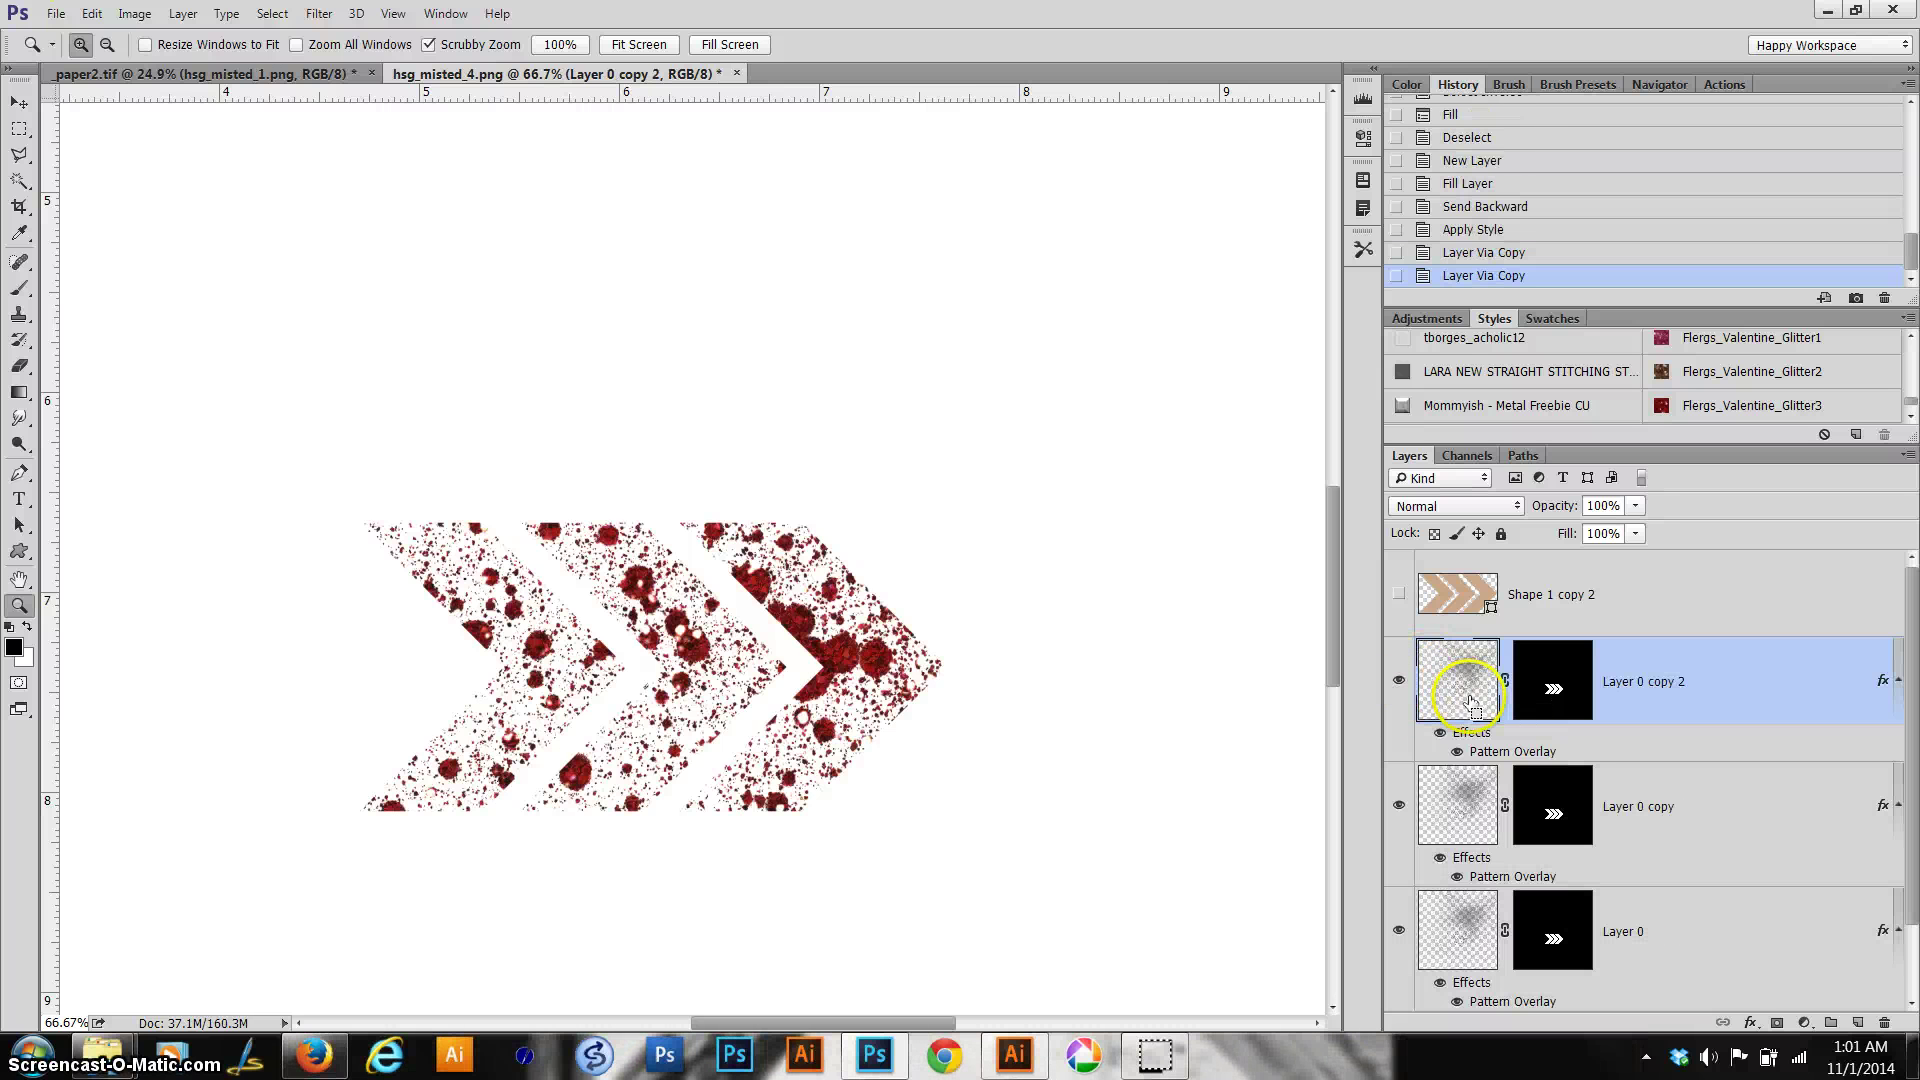
{"action": "key", "text": "ctrl+j"}
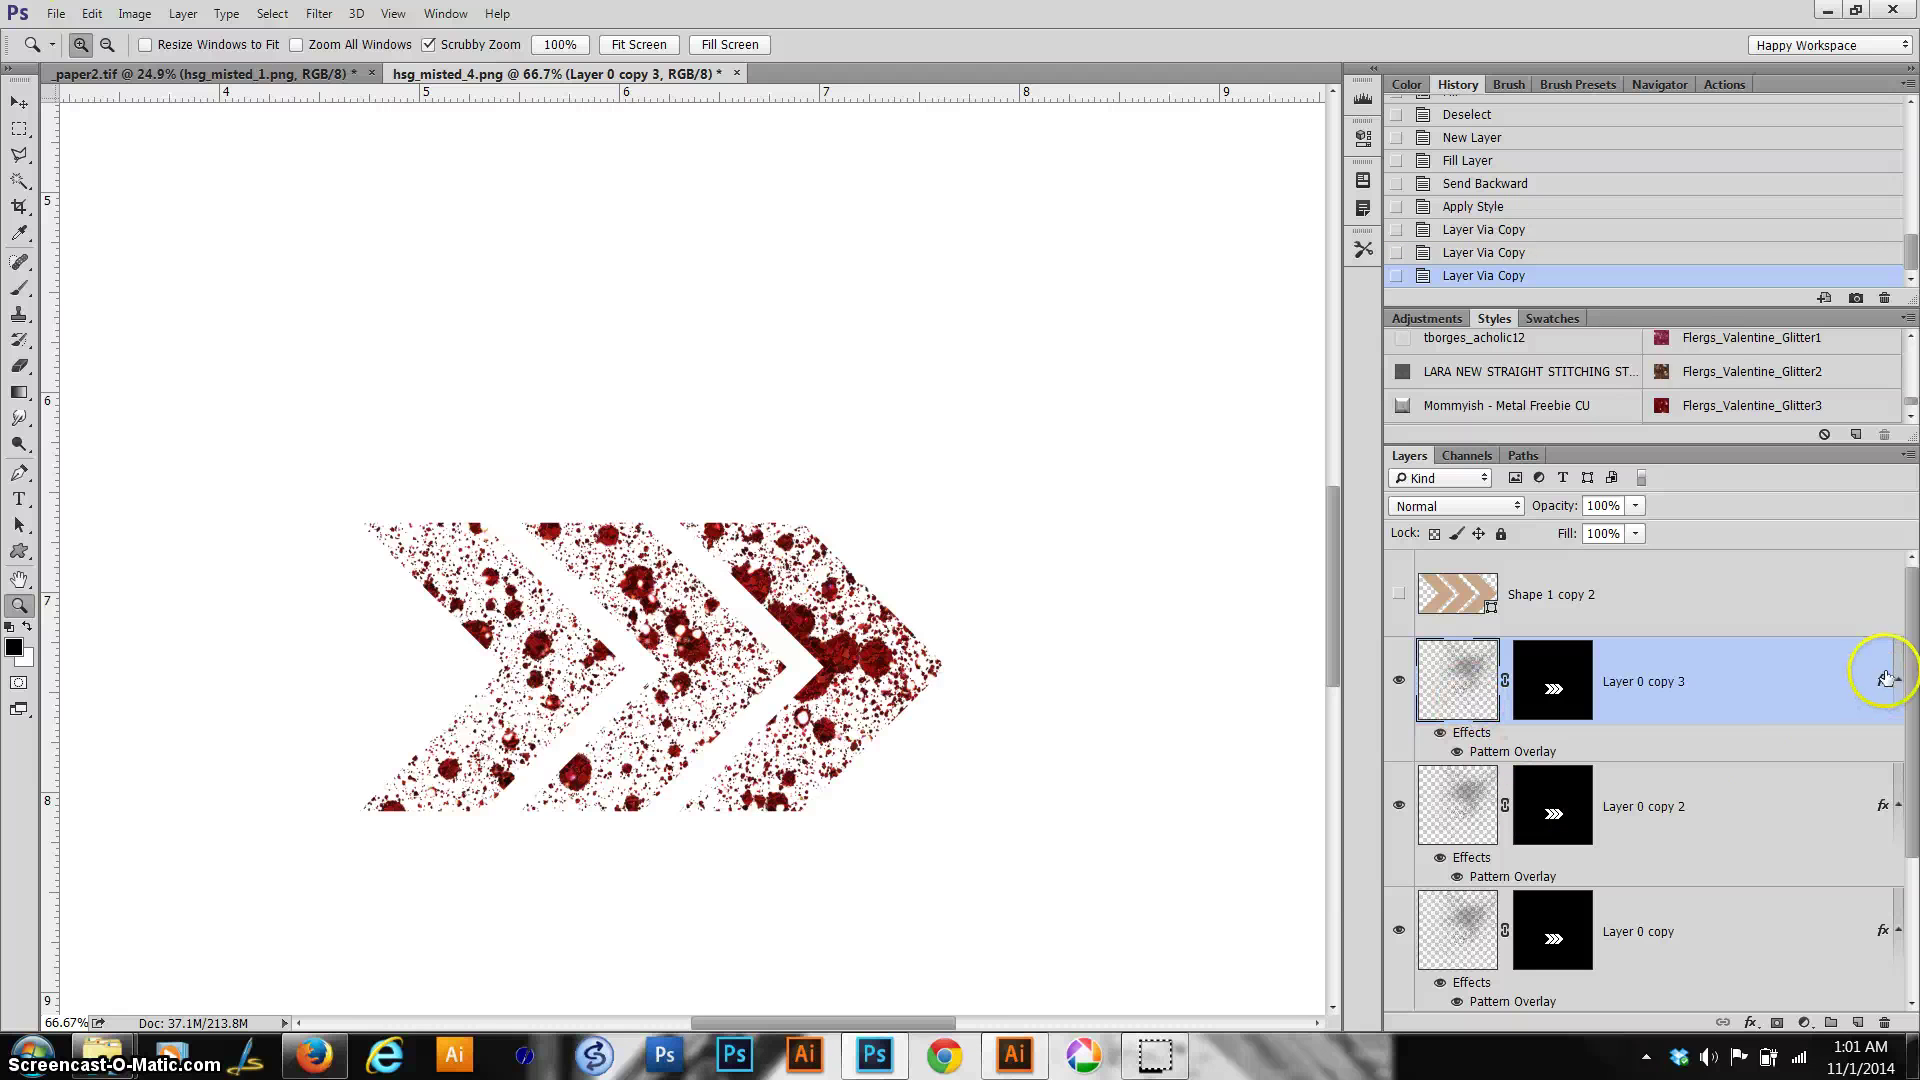
Step: Apply the Flergs_Valentine_Glitter1 style to Layer 0 copy 3, Layer 0 copy 2 and Layer 0 copy
{"action": "left_click", "coordinate": [1693, 358]}
{"action": "left_click", "coordinate": [1731, 805]}
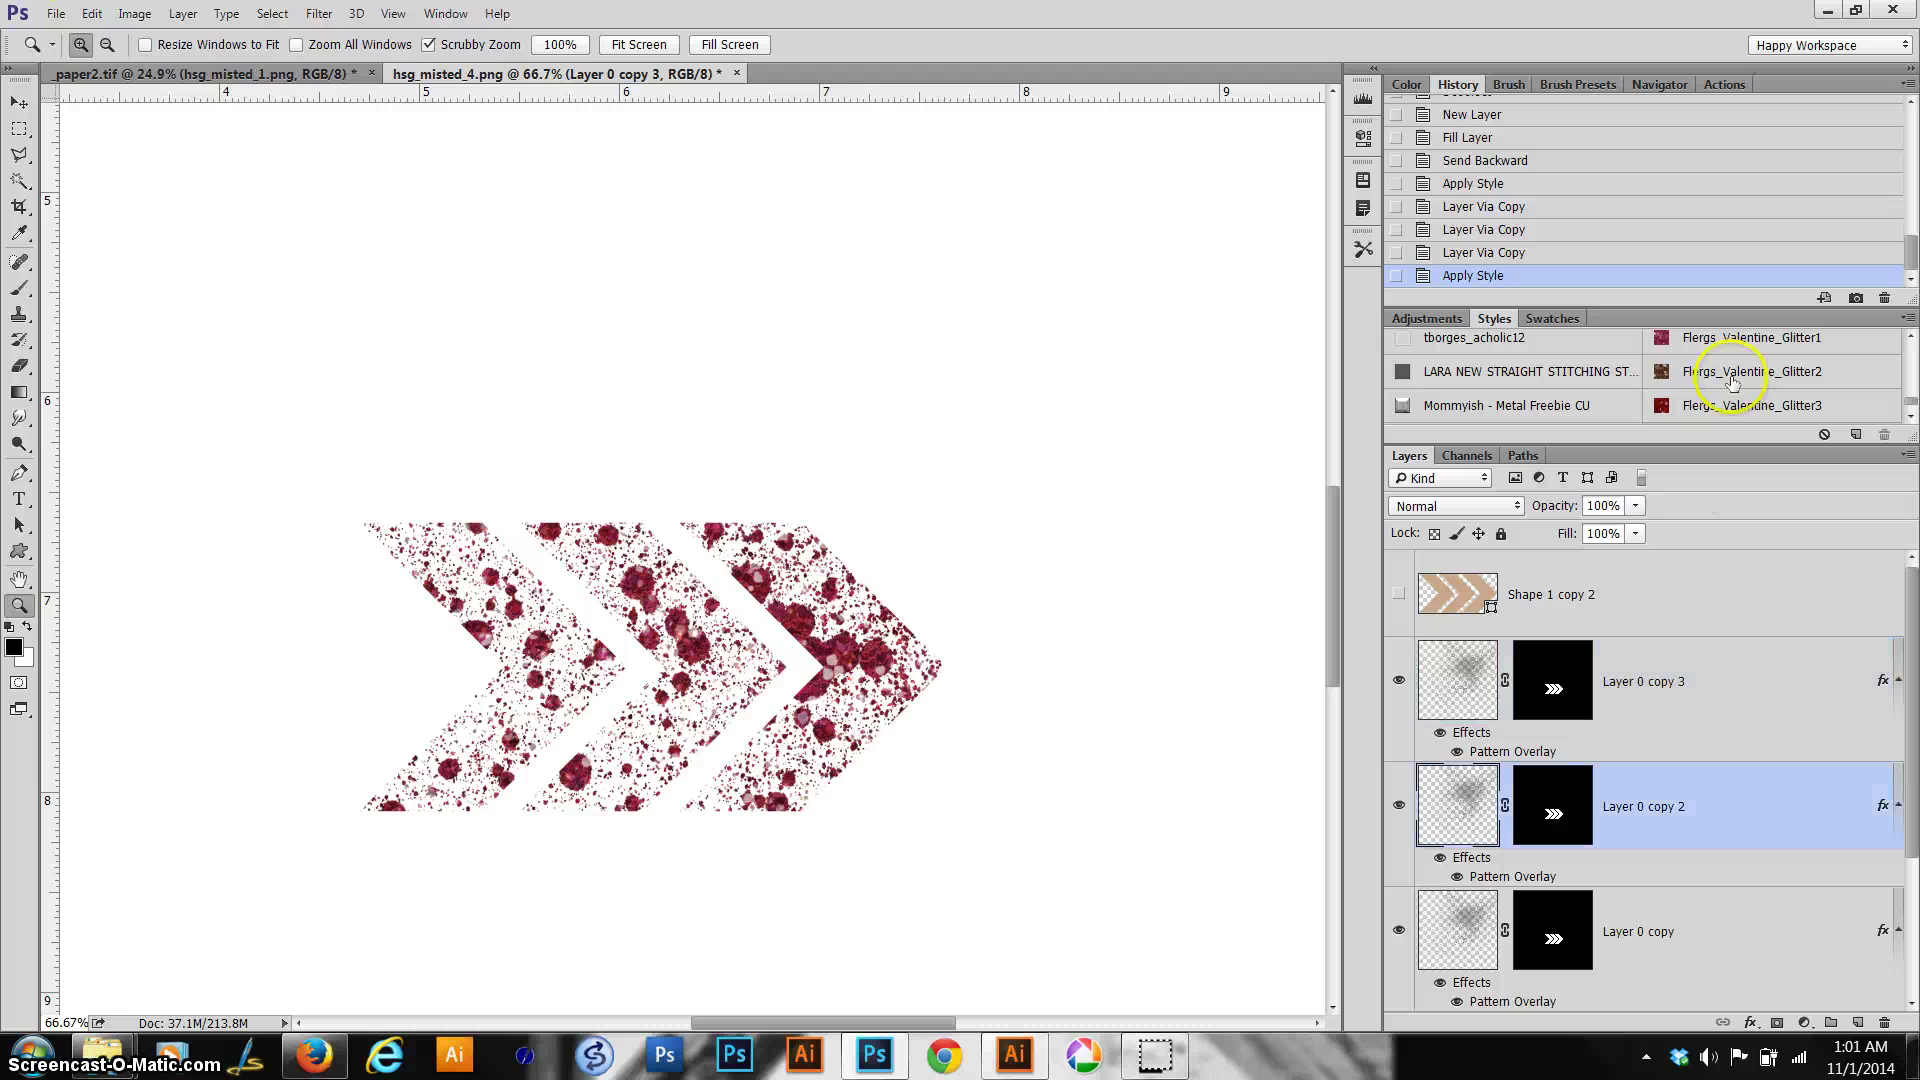
{"action": "left_click", "coordinate": [1690, 340]}
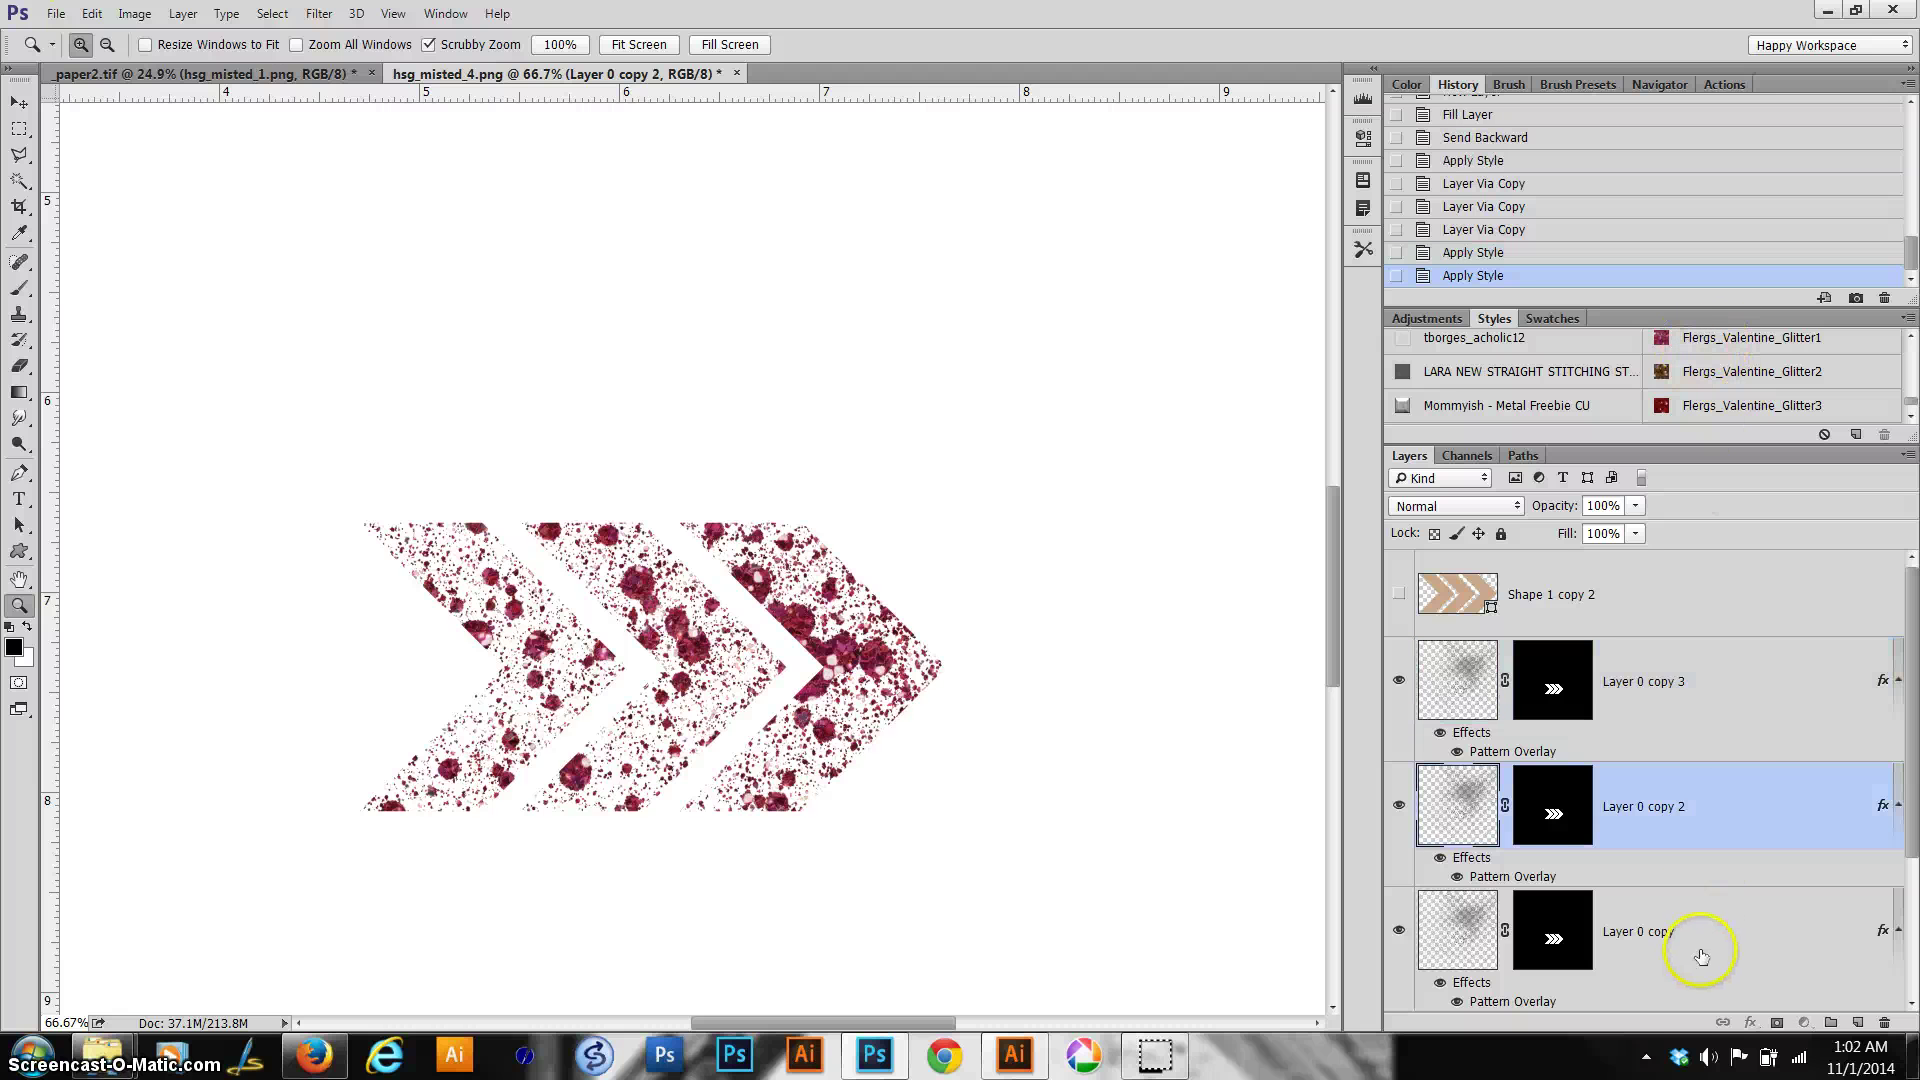
{"action": "left_click", "coordinate": [1697, 939]}
{"action": "left_click", "coordinate": [1687, 340]}
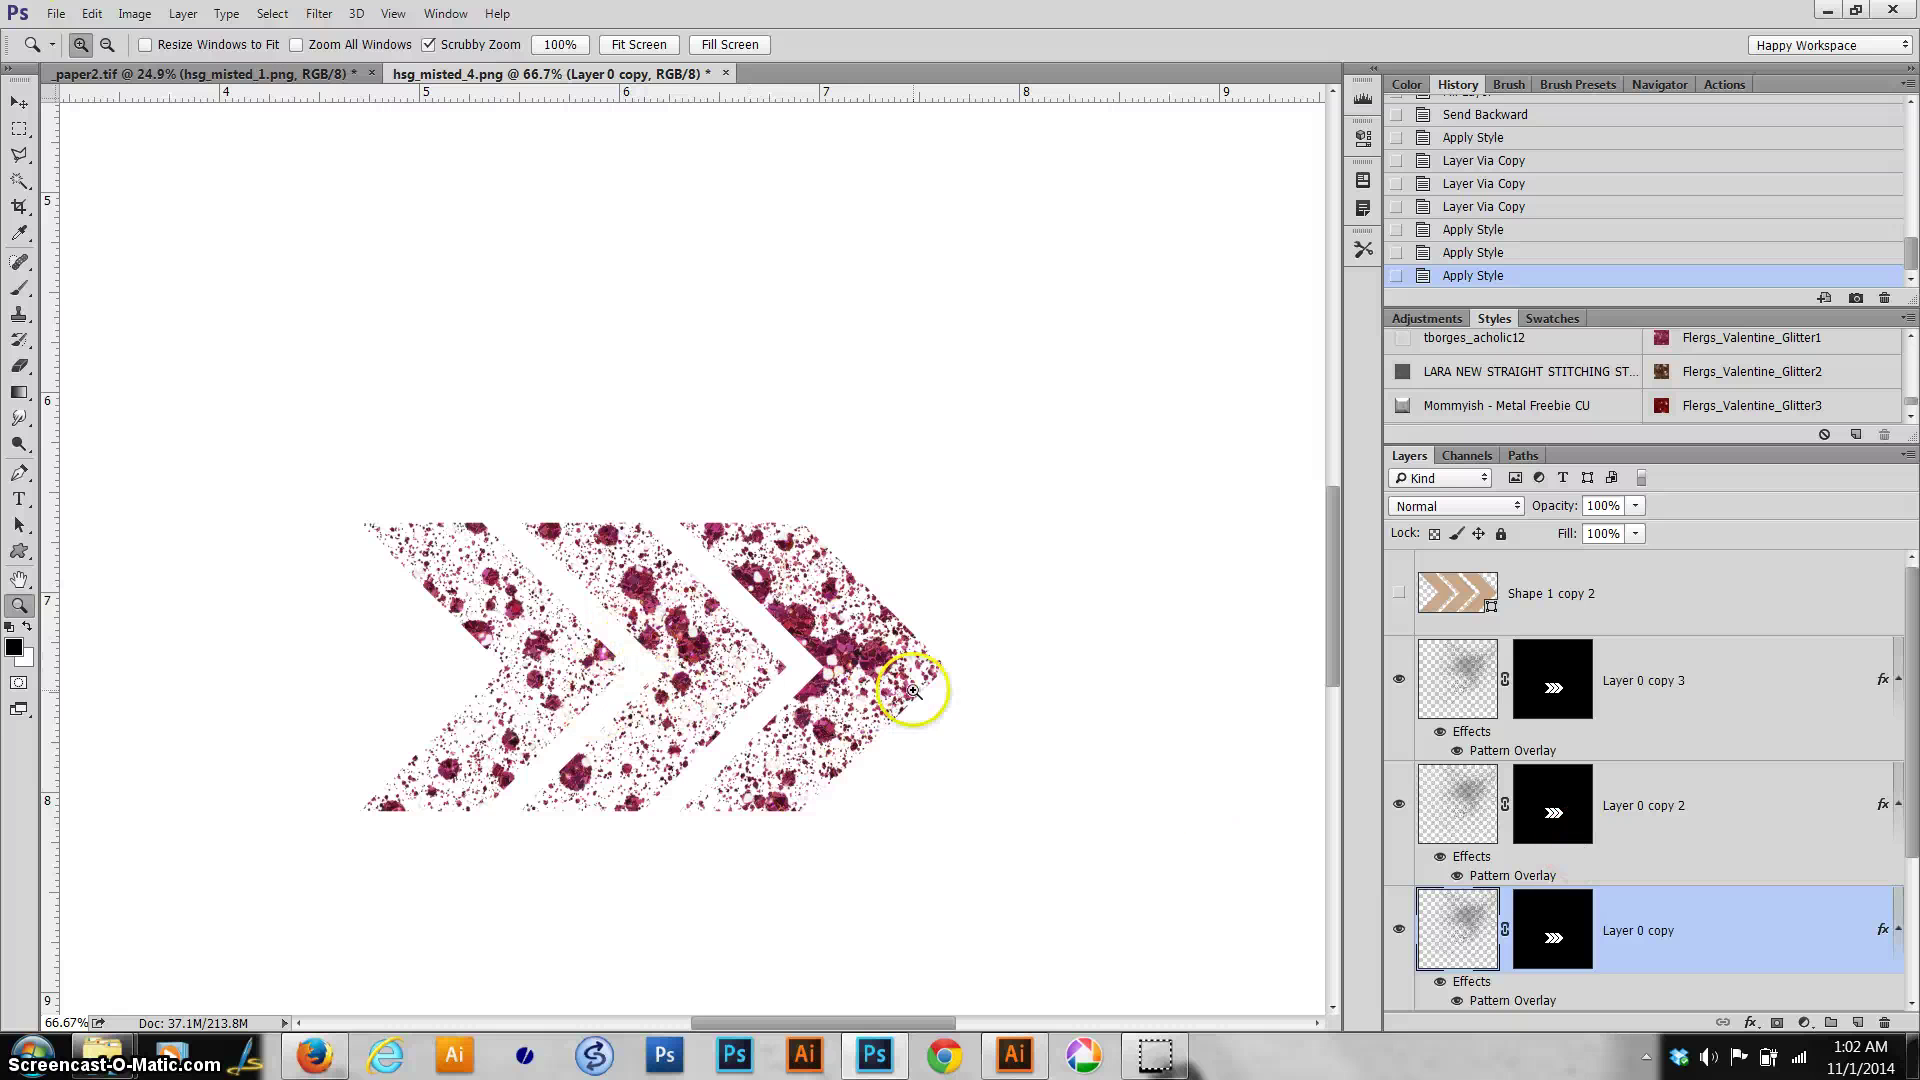
Step: Duplicate Layer 0 copy 3 once more and fit the whole canvas in view
{"action": "left_click", "coordinate": [1456, 692]}
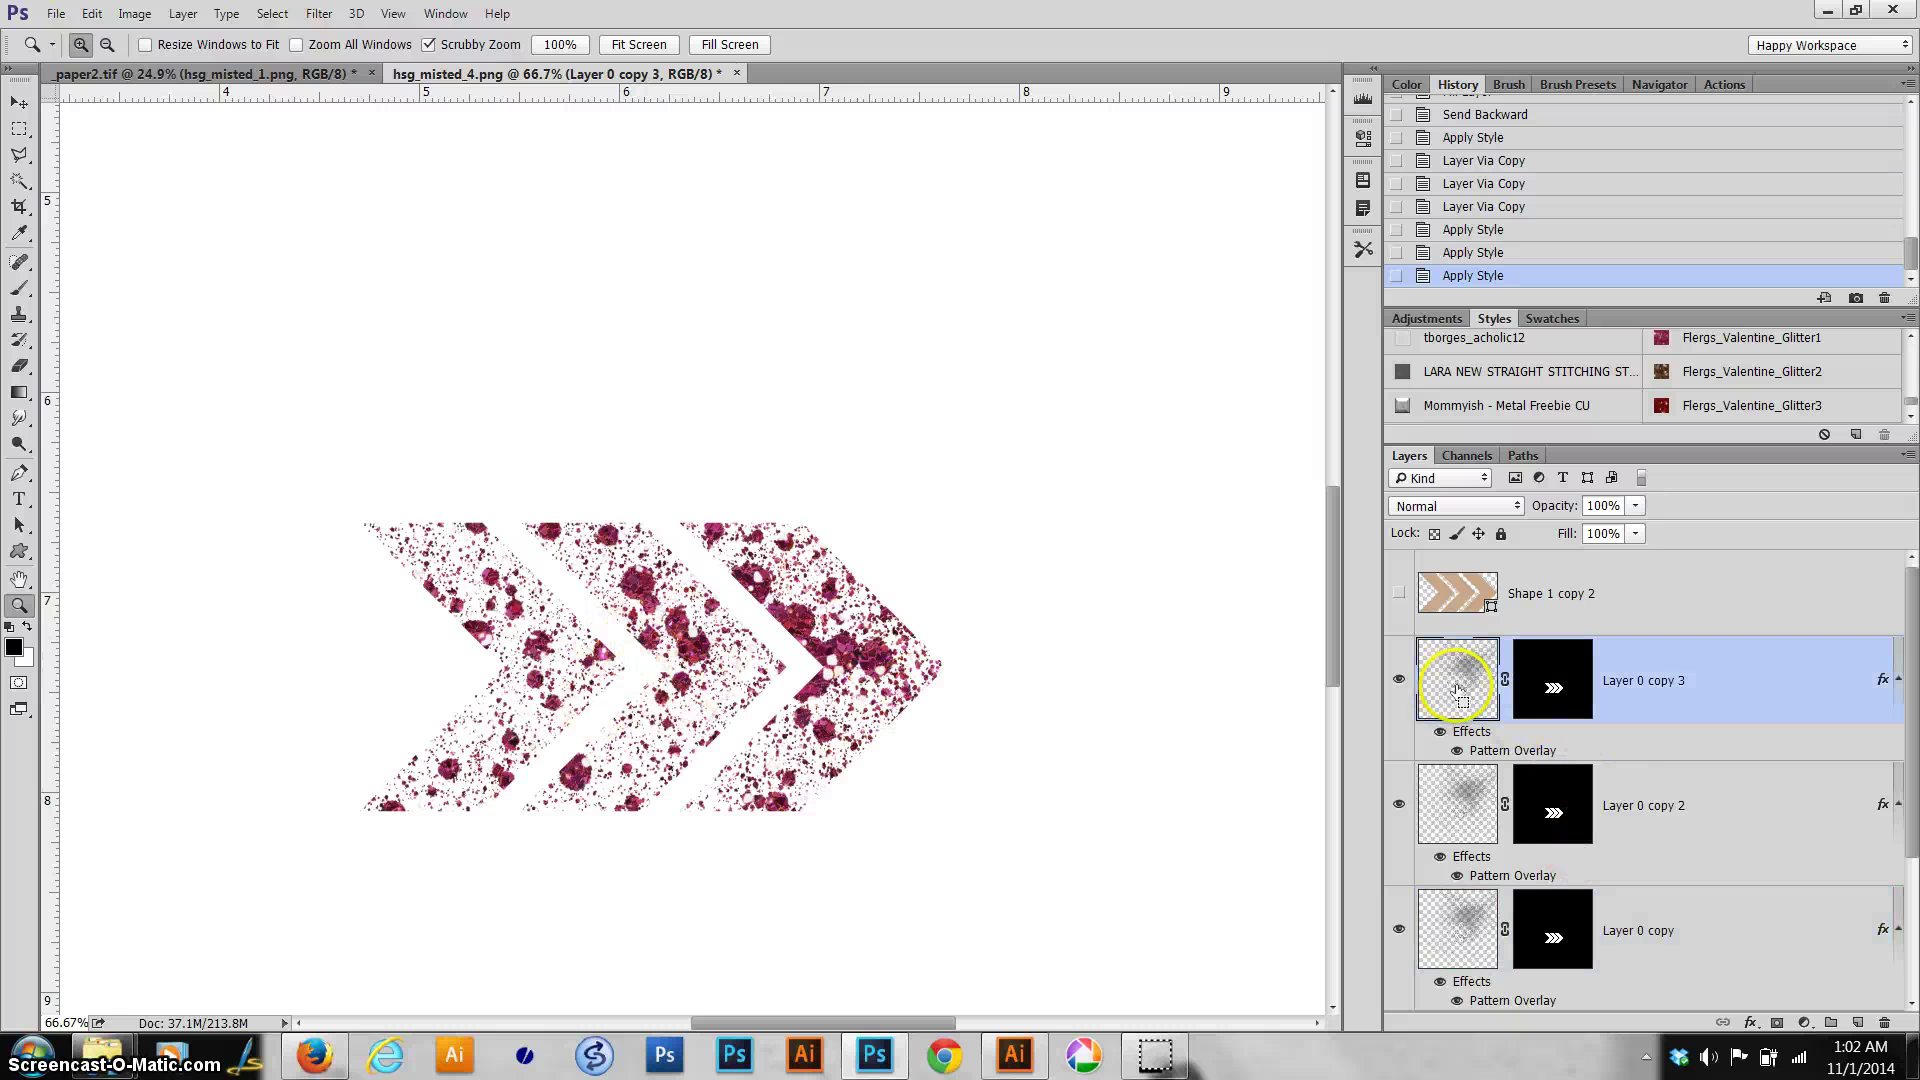
{"action": "key", "text": "ctrl+j"}
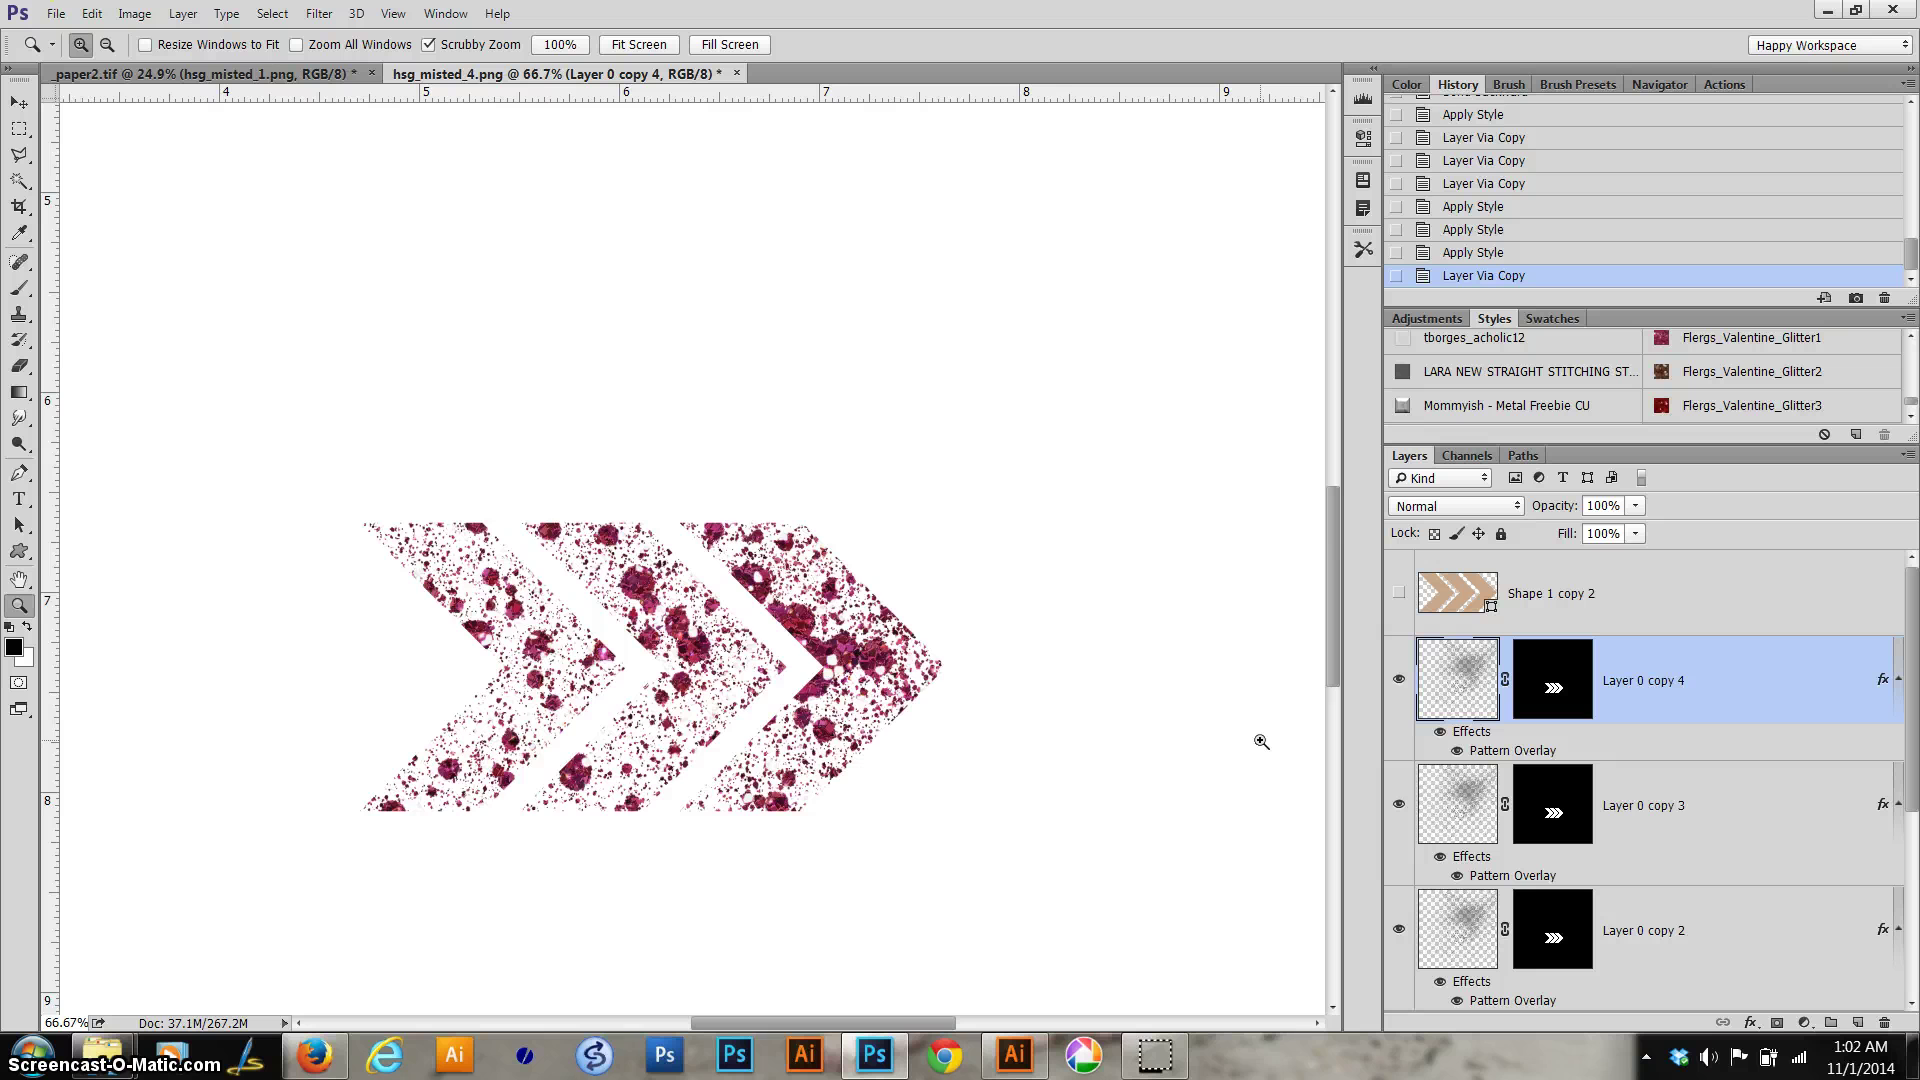
{"action": "key", "text": "ctrl+0"}
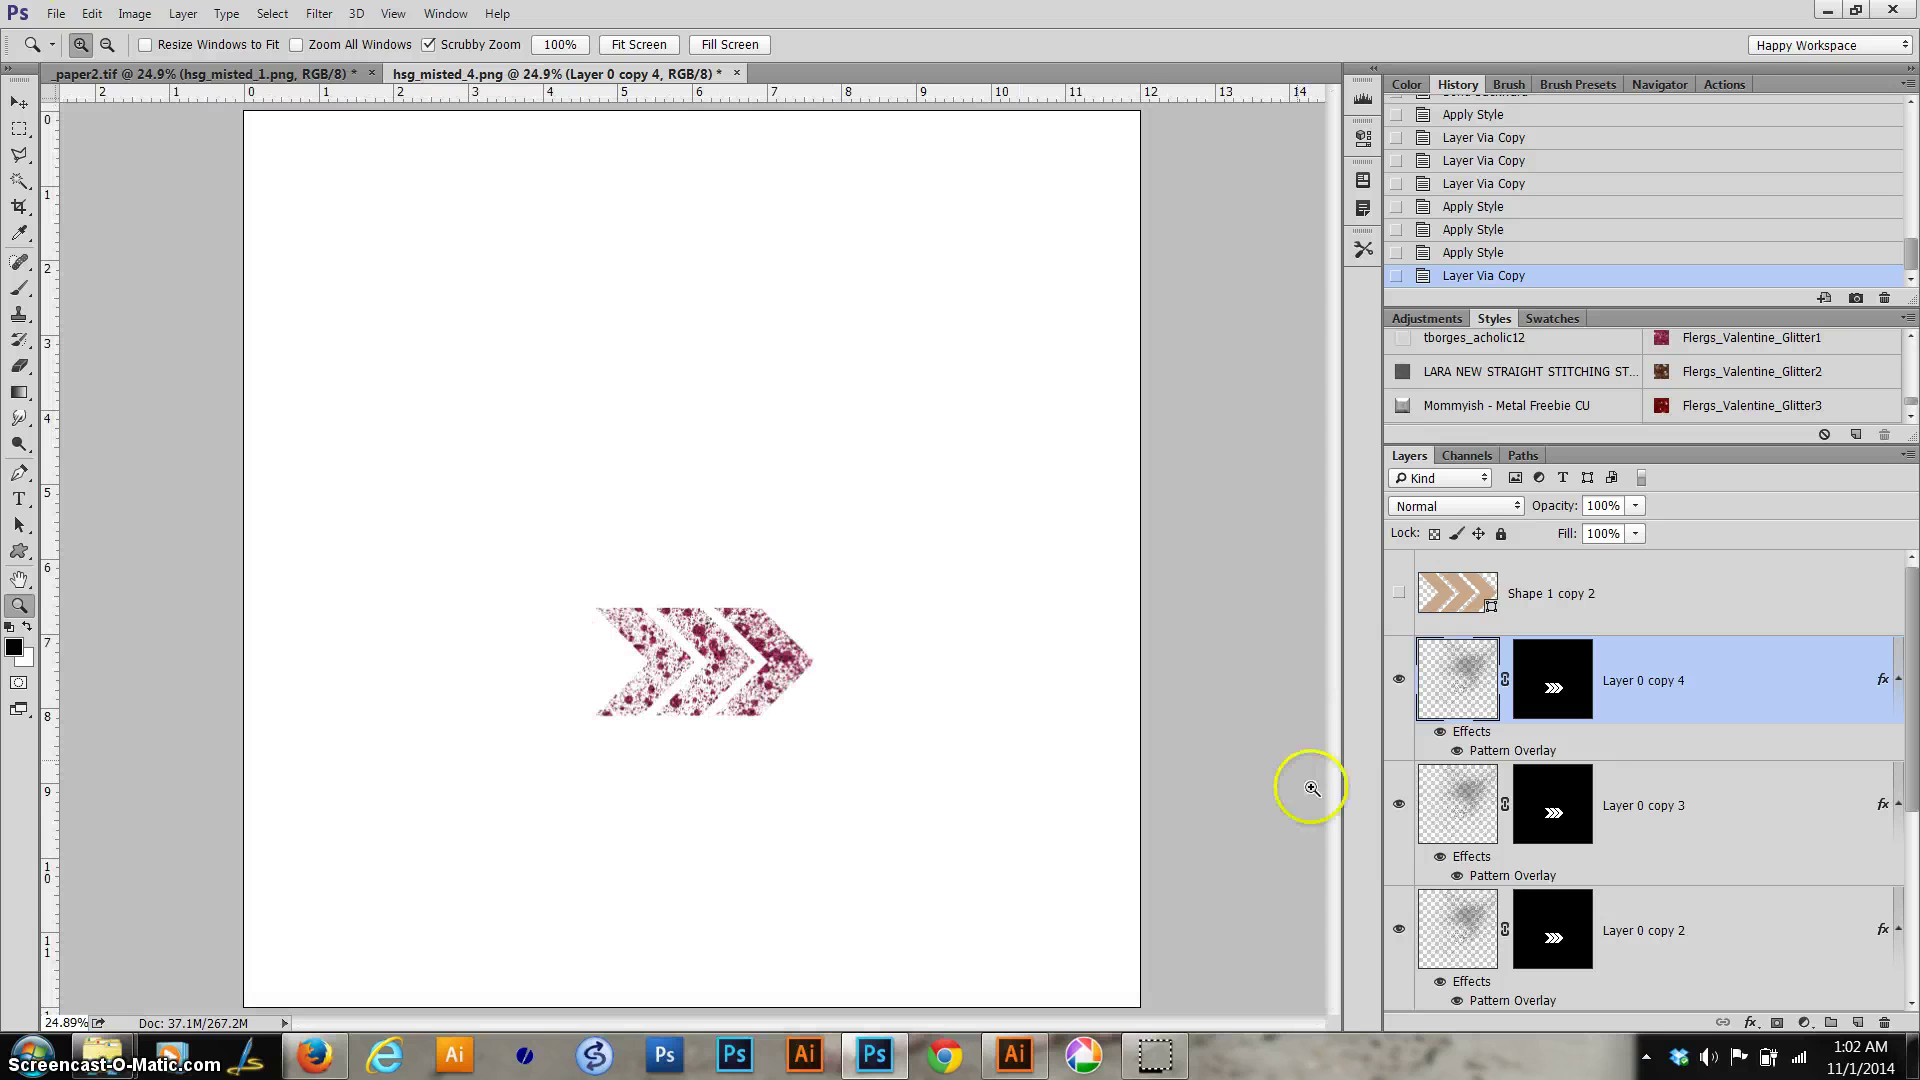